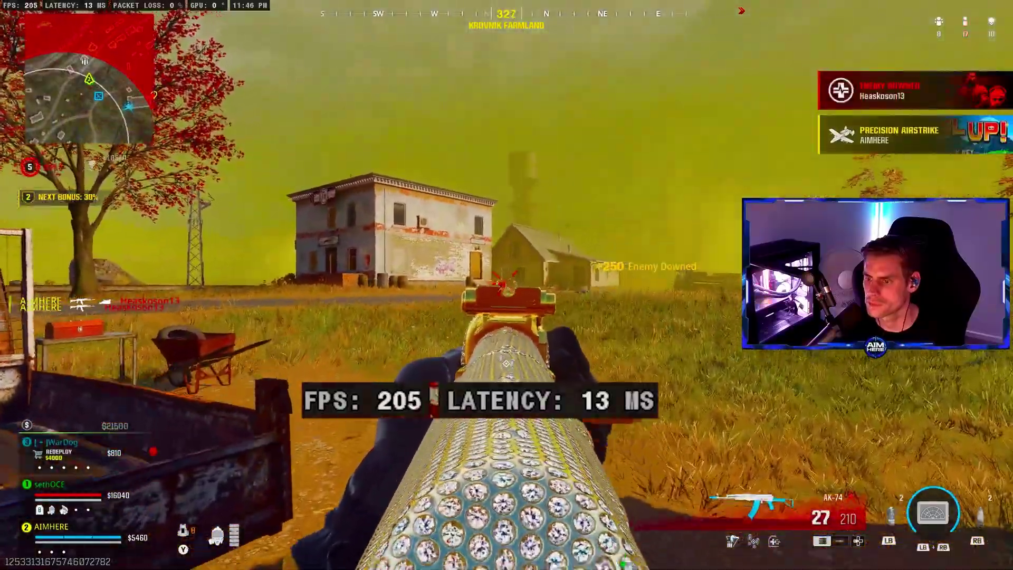
pyautogui.press('r')
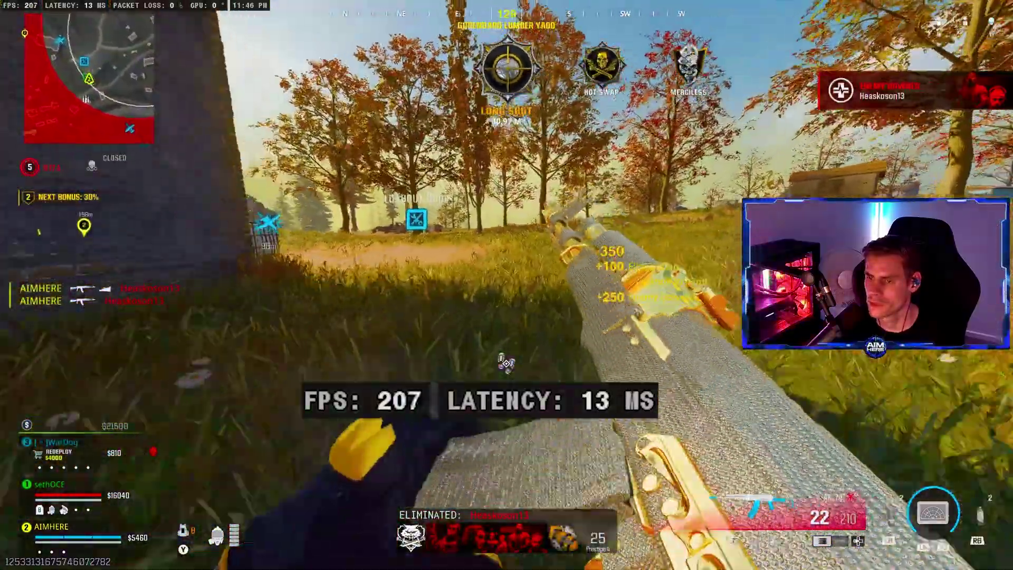
pyautogui.press('r')
pyautogui.press('1')
pyautogui.rightClick(506, 285)
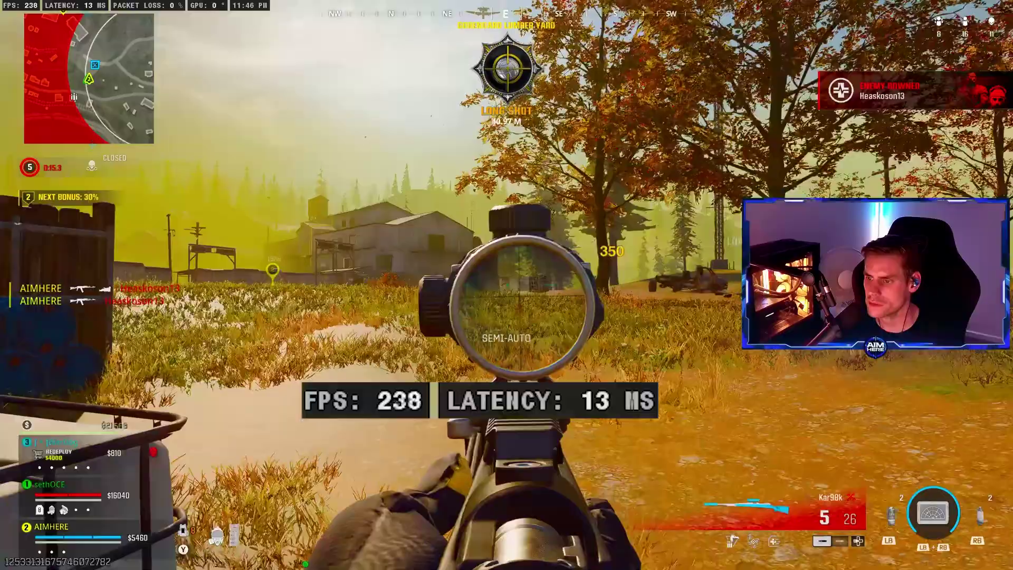
pyautogui.click(506, 285)
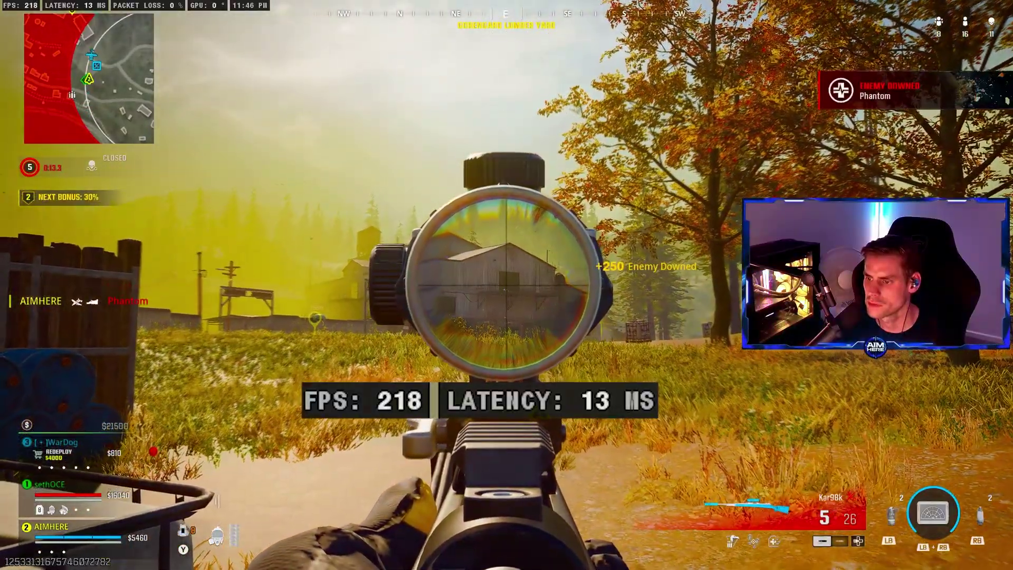
pyautogui.click(506, 285)
pyautogui.press('r')
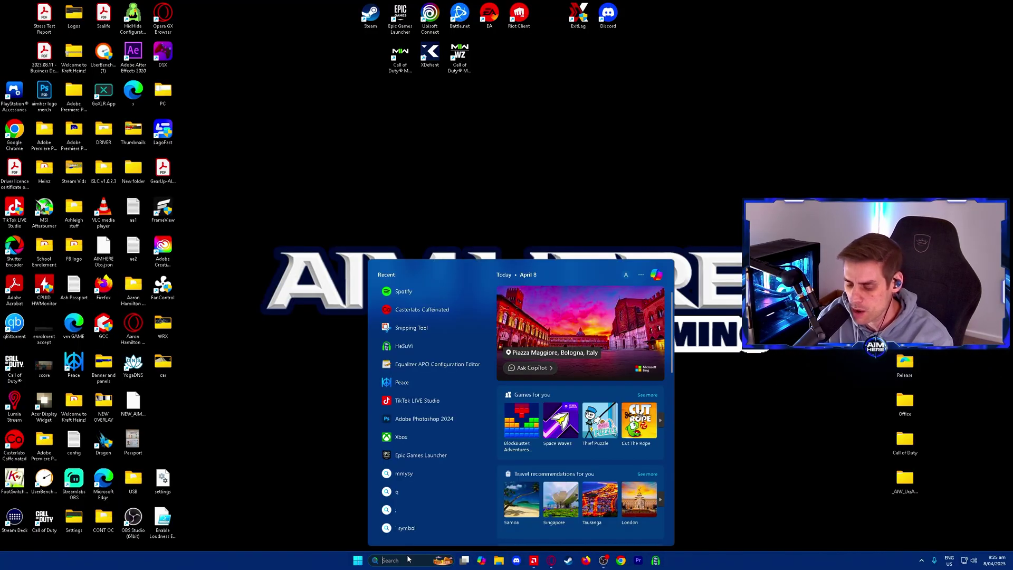
# Step: Search Windows for "game m", open the Game Mode settings and move the window clear of the webcam area
pyautogui.write('game')
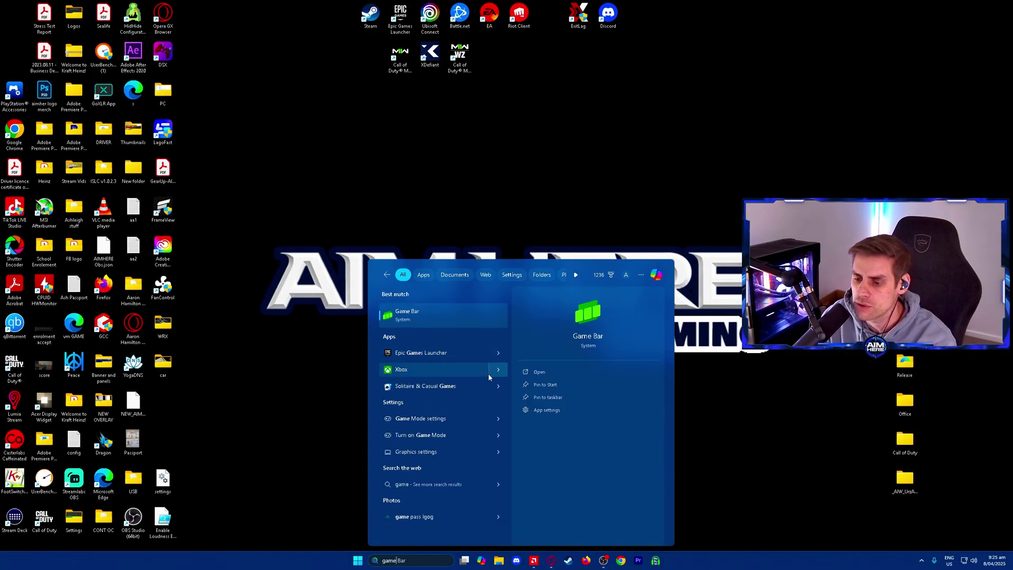
pyautogui.write(' m')
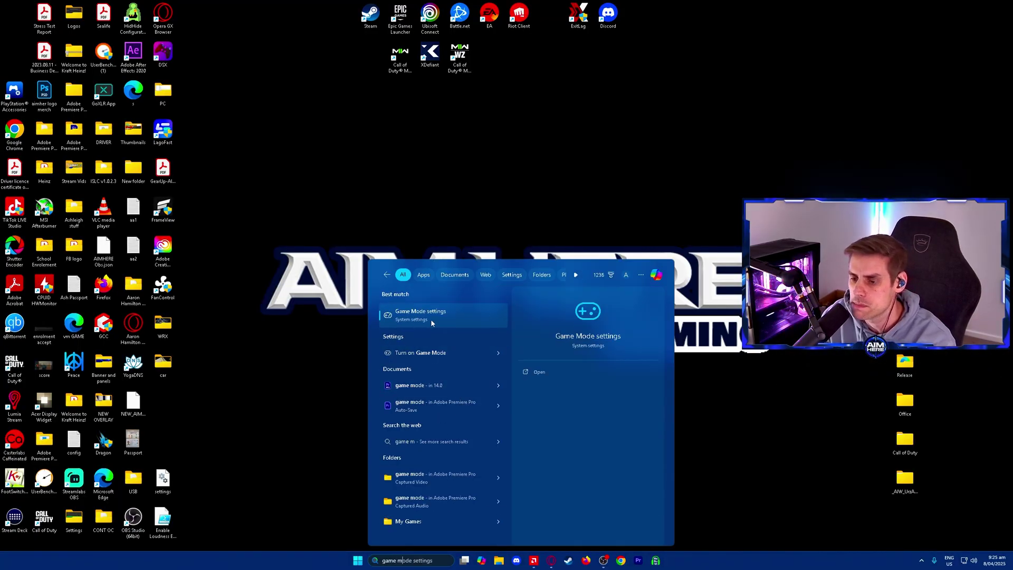
pyautogui.click(432, 320)
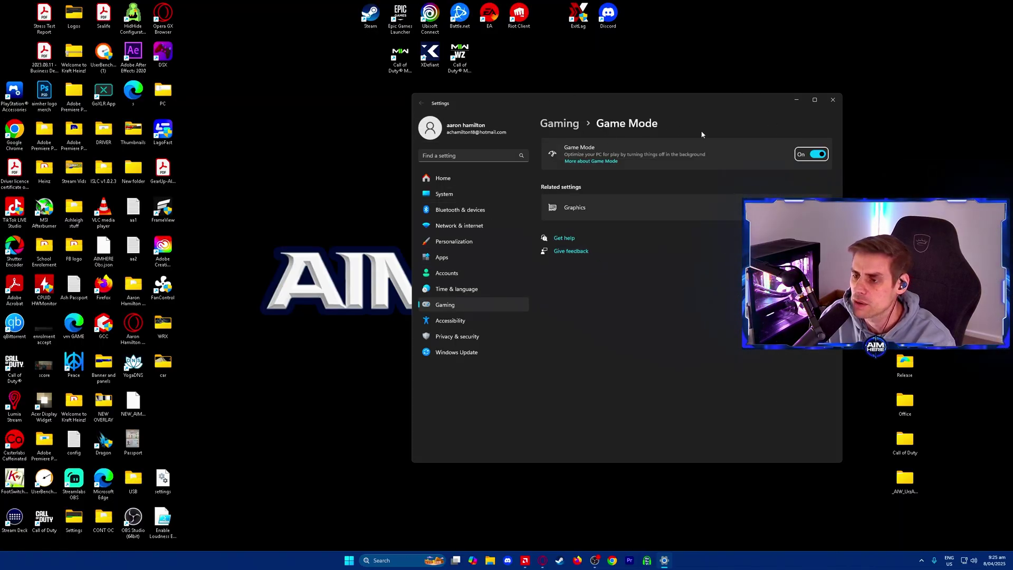
pyautogui.moveTo(673, 102); pyautogui.dragTo(529, 103)
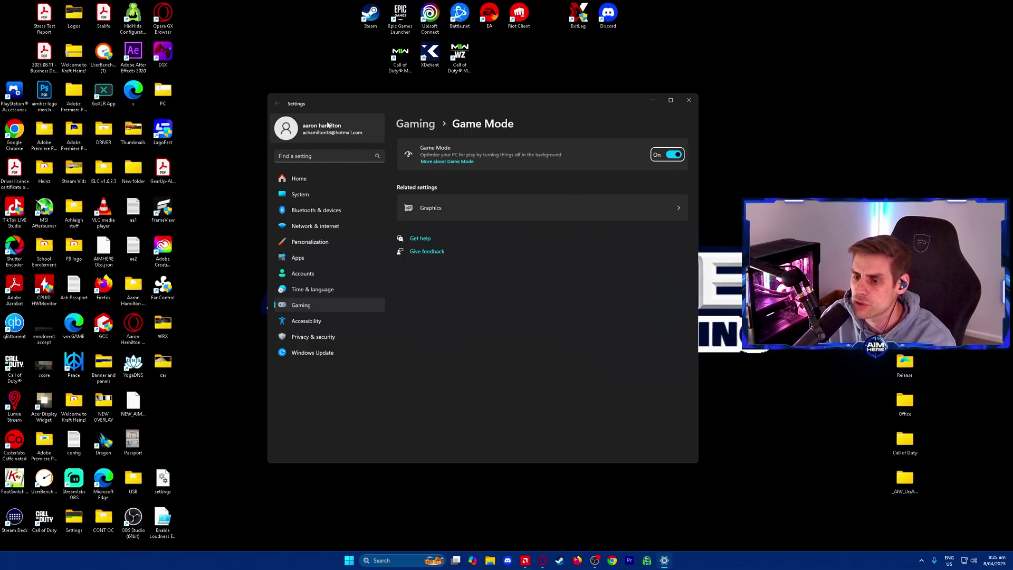
# Step: In the related advanced graphics settings, choose AMD Radeon RX 7900 XTX as the default high performance GPU
pyautogui.click(657, 213)
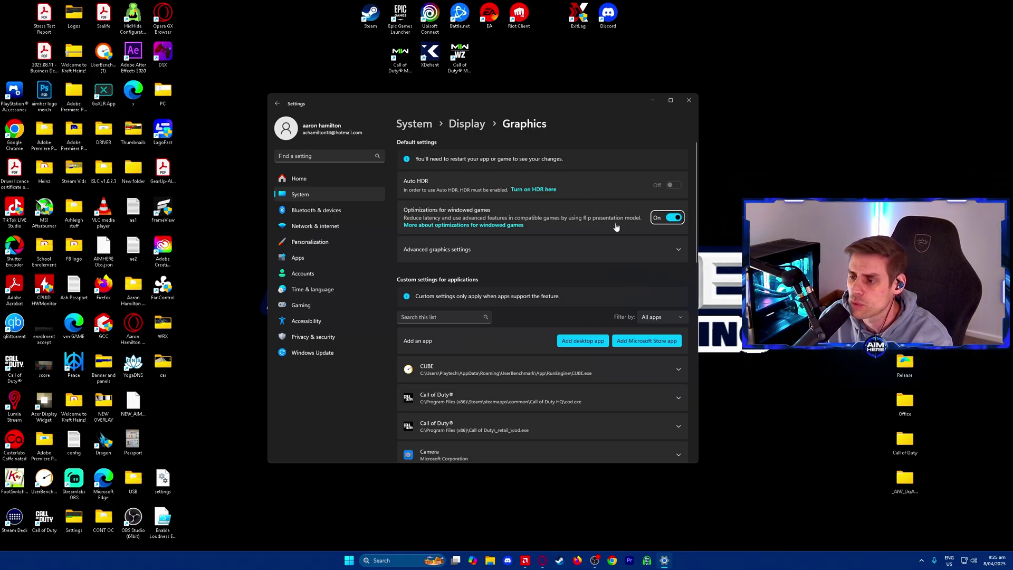
pyautogui.click(685, 246)
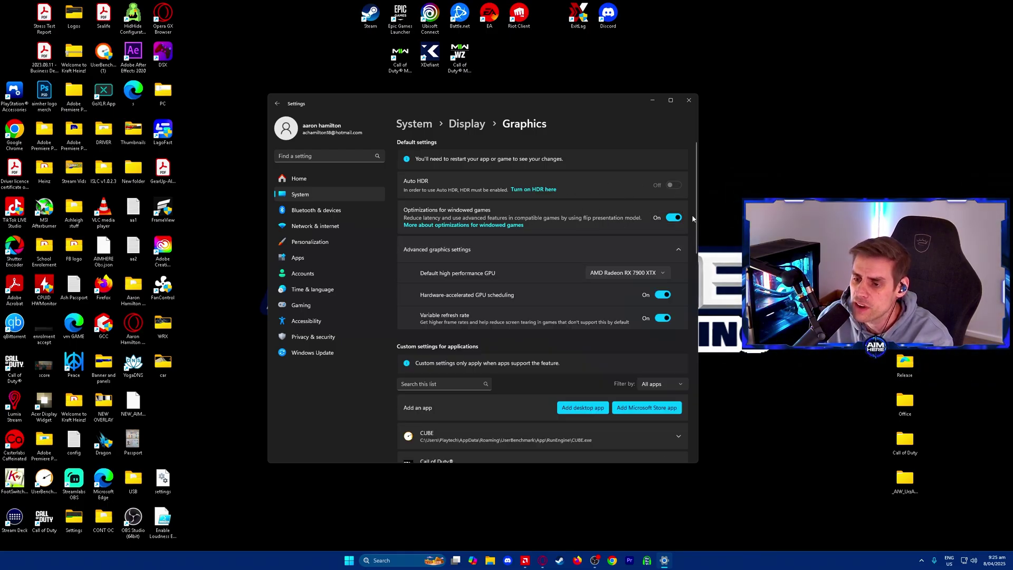
pyautogui.scroll(-2, 425, 231)
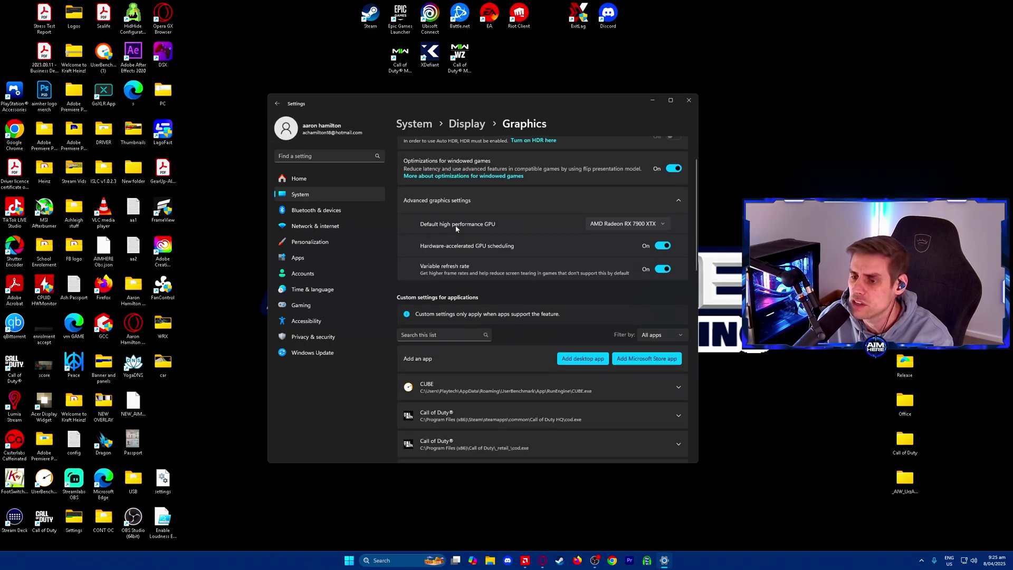
pyautogui.click(617, 223)
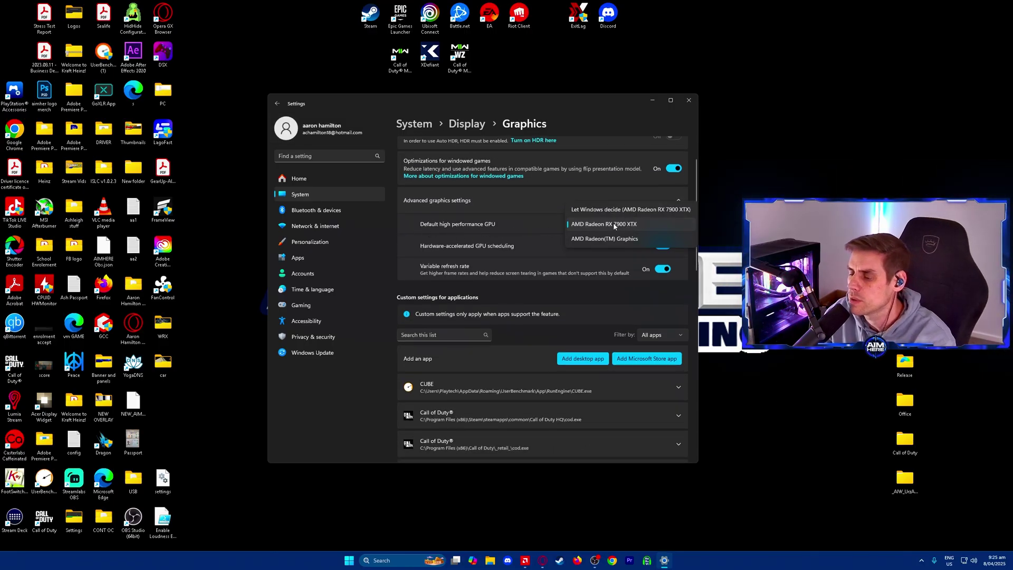
pyautogui.click(615, 225)
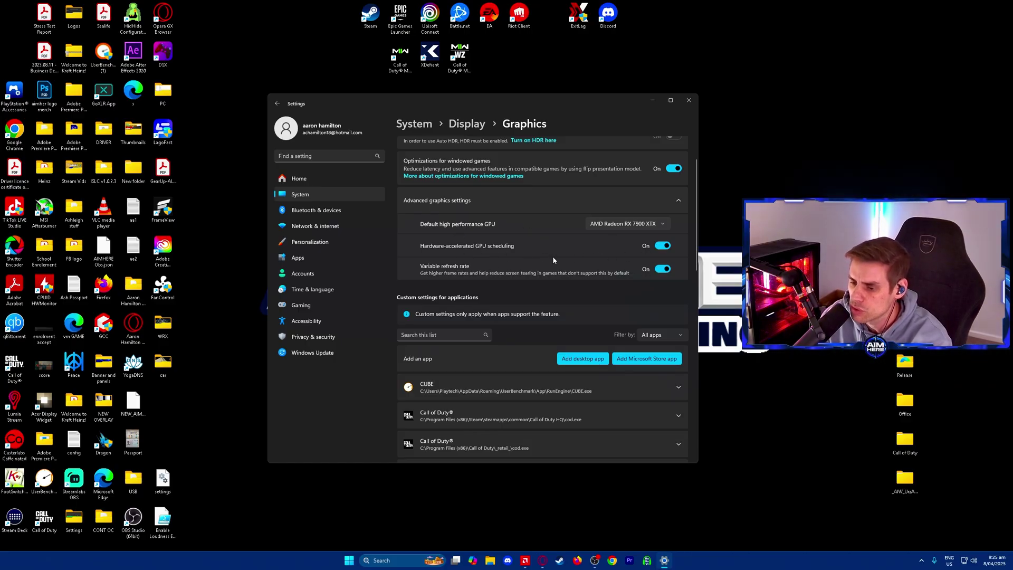
pyautogui.scroll(-2, 568, 241)
pyautogui.scroll(-1, 567, 244)
pyautogui.scroll(-1, 533, 179)
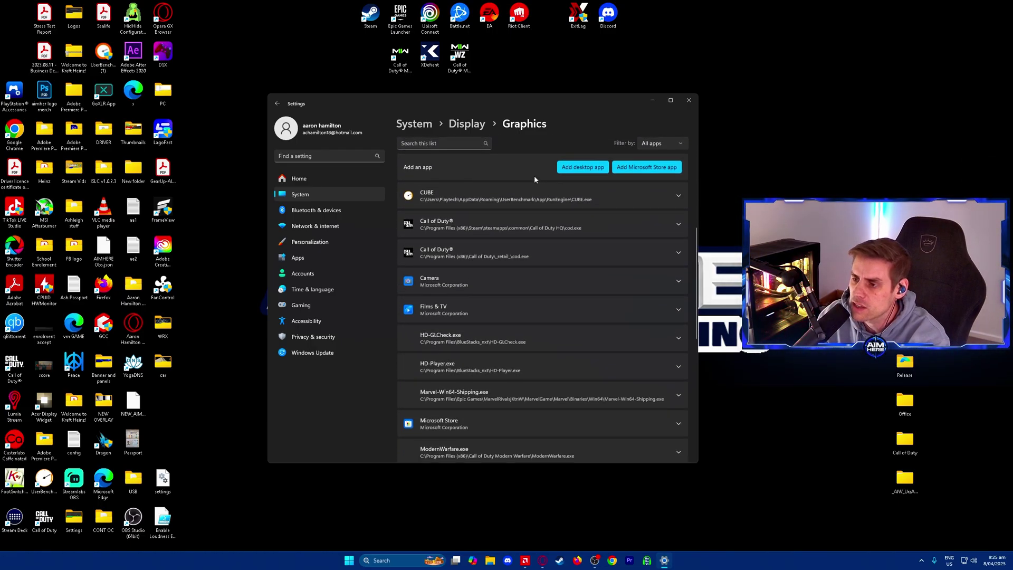
pyautogui.scroll(2, 534, 176)
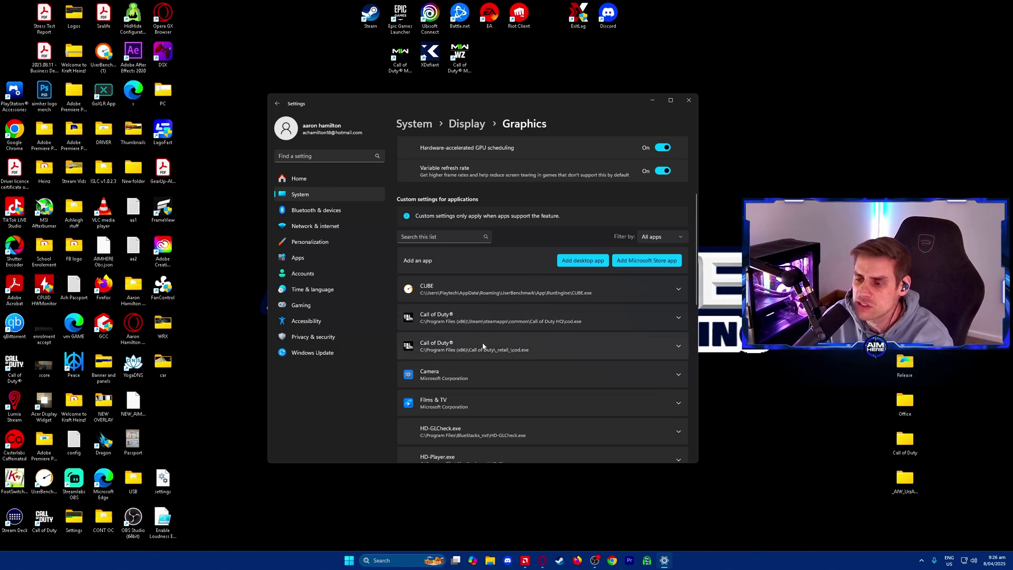
pyautogui.click(583, 261)
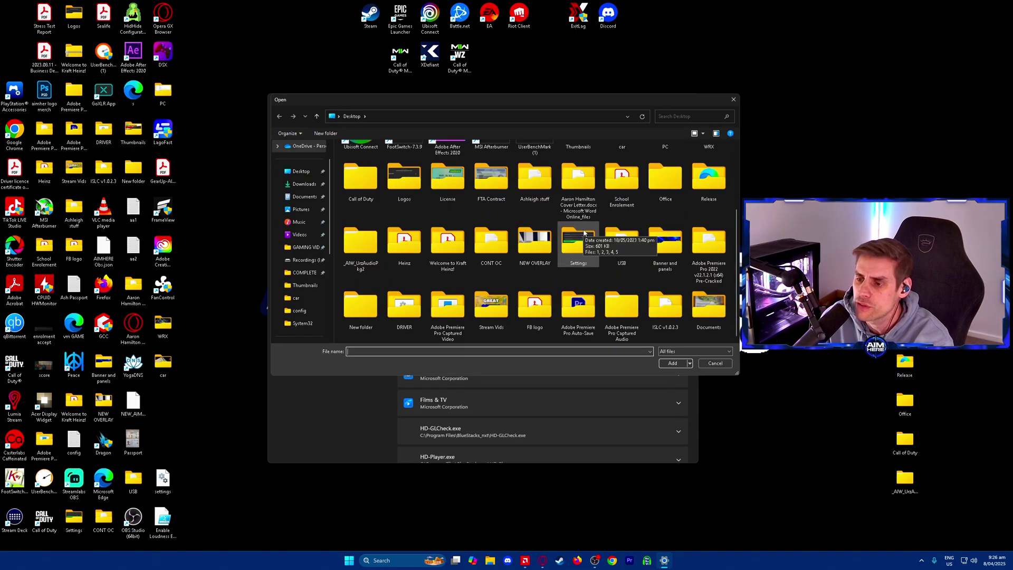
pyautogui.scroll(2, 584, 232)
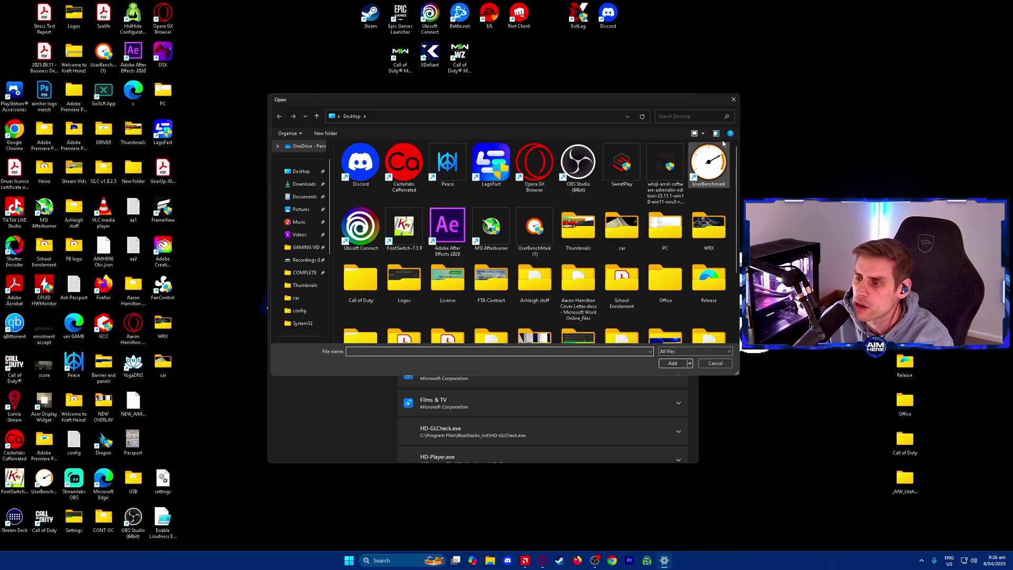
pyautogui.click(734, 101)
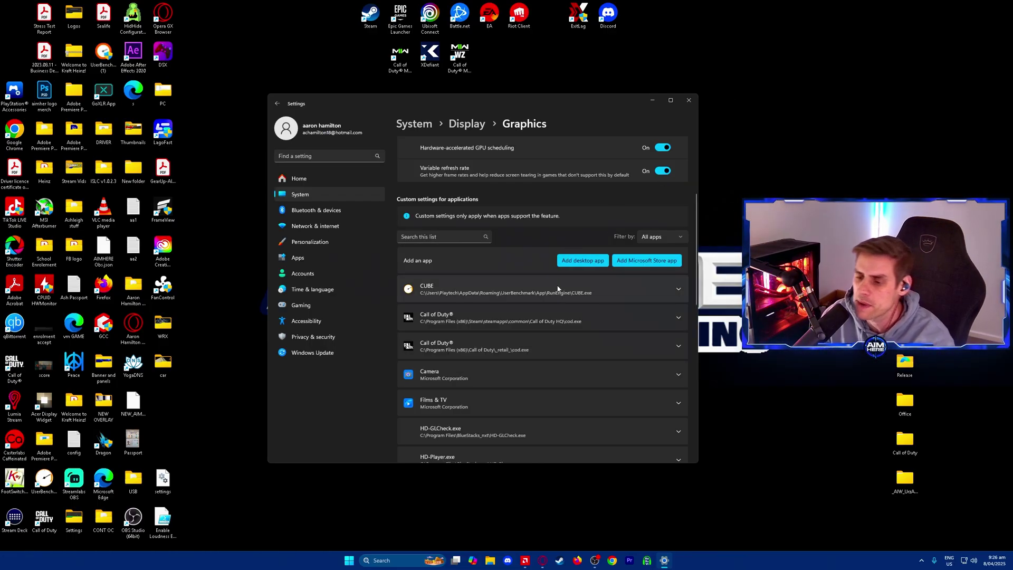
# Step: Review the GPU preference options and windowed-games optimization for the Steam Call of Duty entry, and close Settings
pyautogui.click(677, 319)
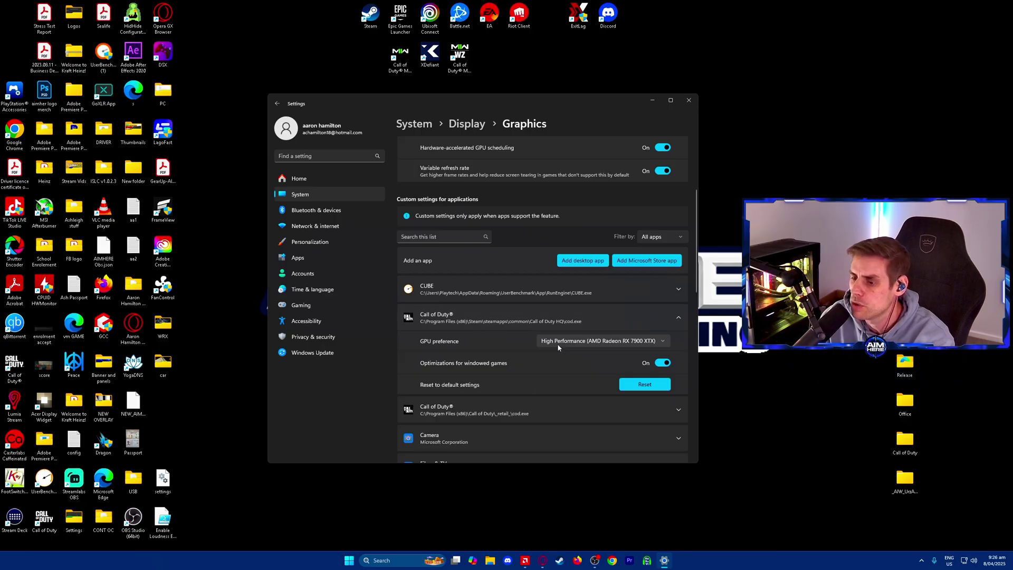
pyautogui.click(617, 342)
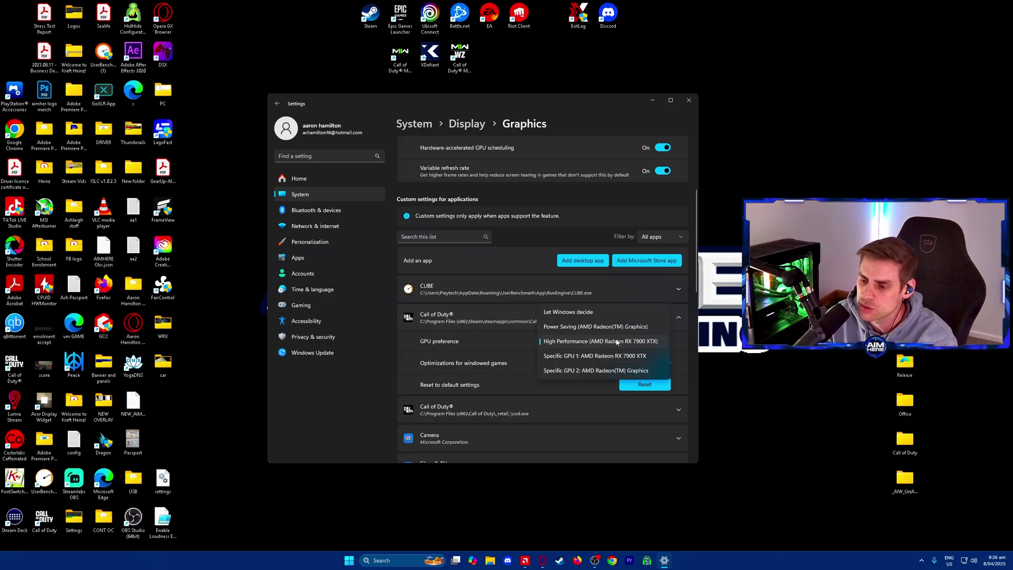
pyautogui.click(503, 350)
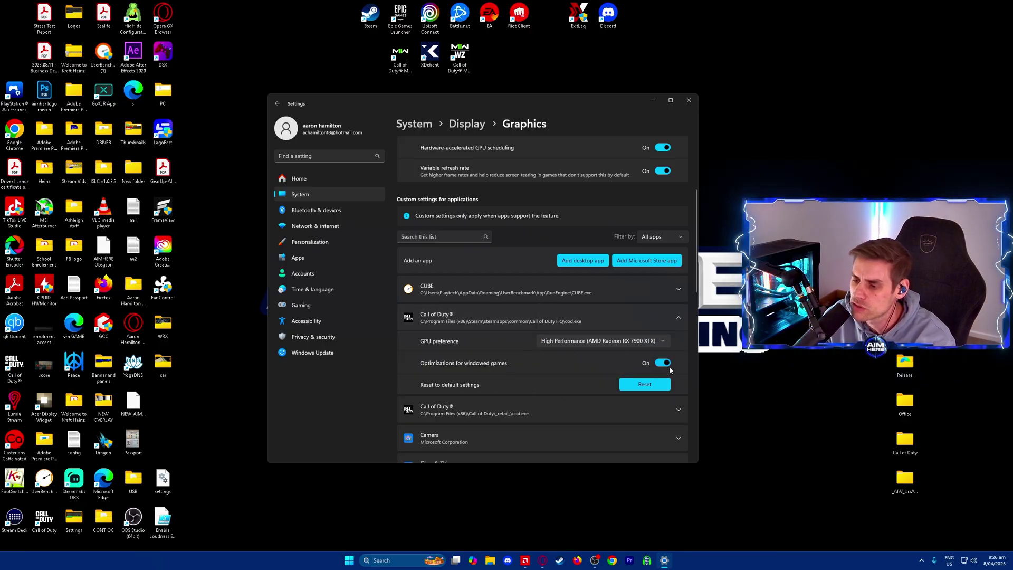
pyautogui.scroll(-4, 527, 340)
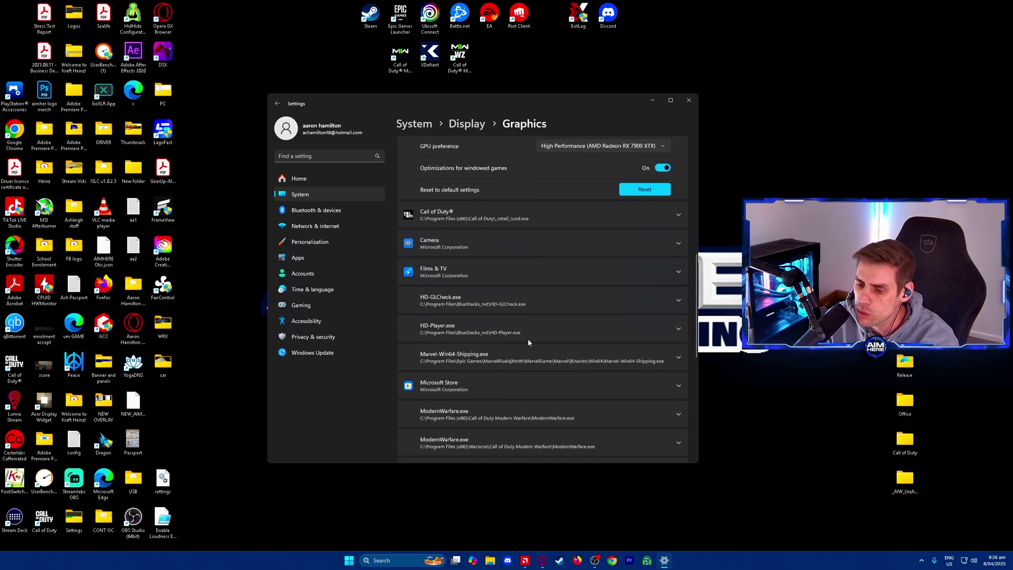
pyautogui.click(689, 100)
# Step: Check for available updates in Windows Update and close Settings
pyautogui.click(409, 560)
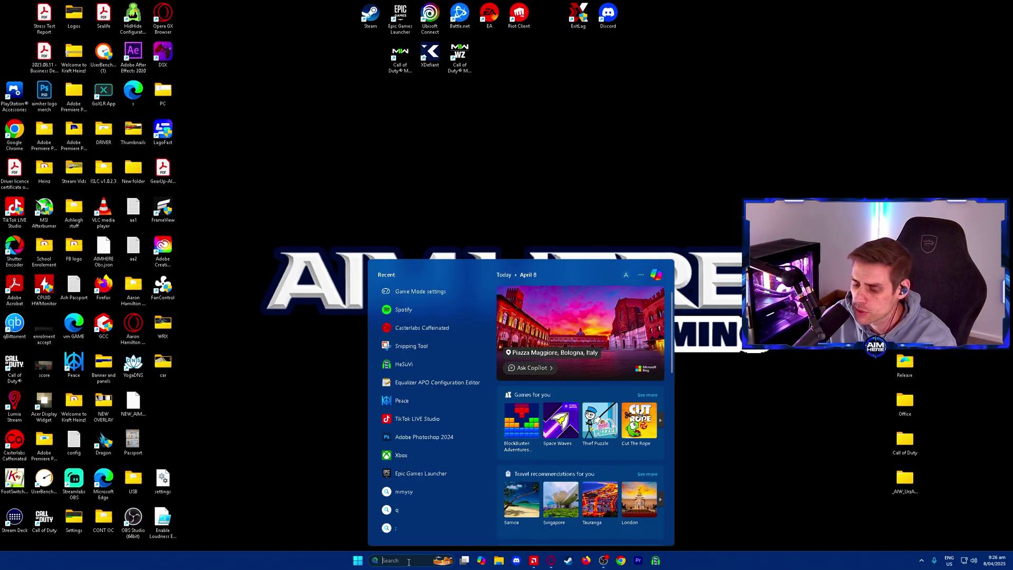
pyautogui.write('updf')
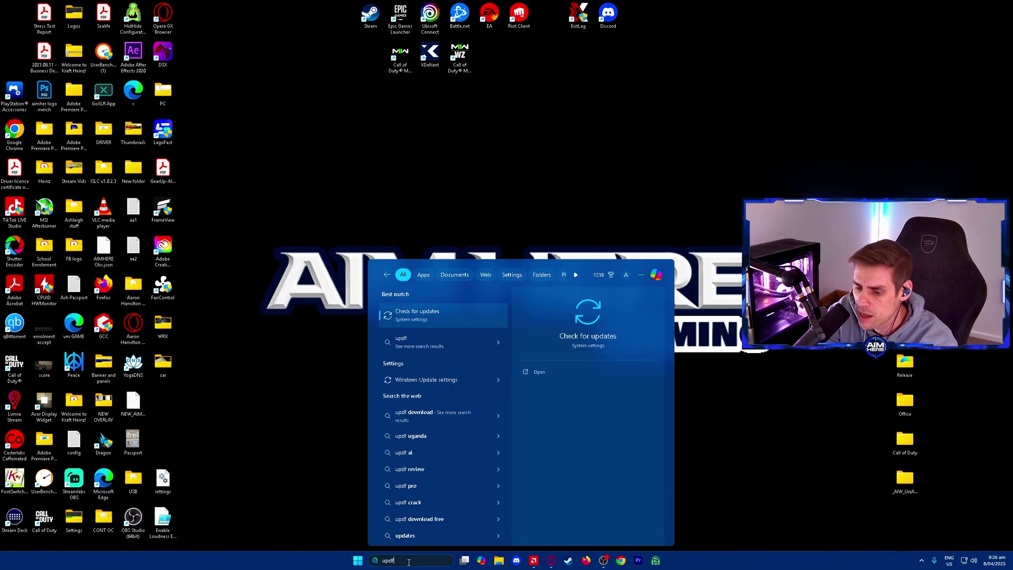
pyautogui.click(419, 315)
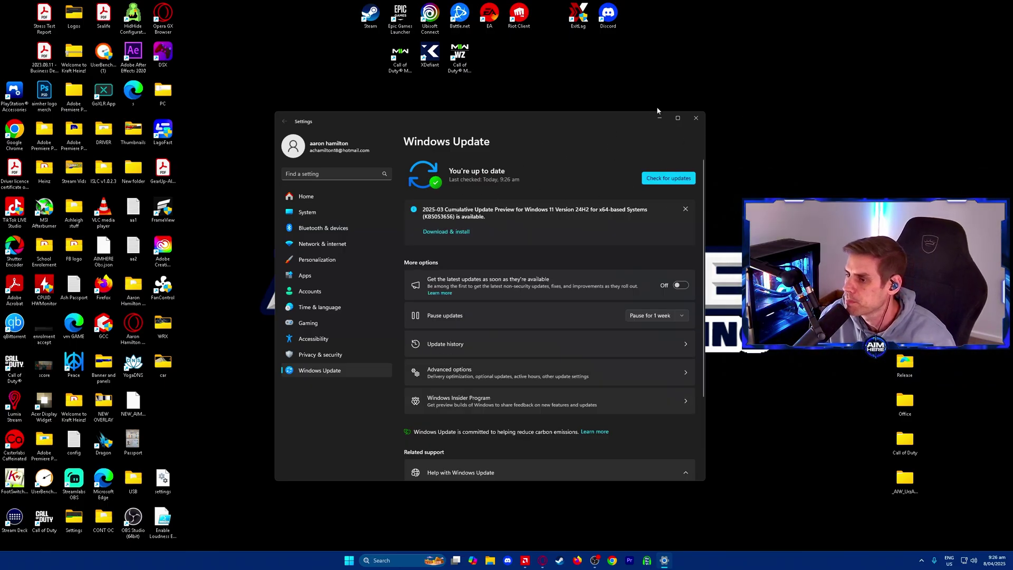
pyautogui.click(696, 119)
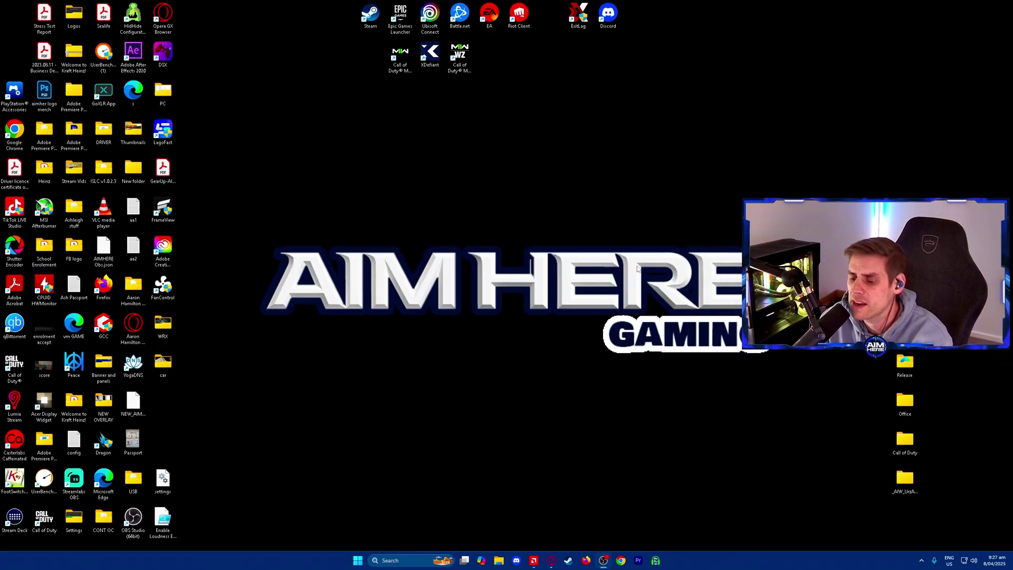
# Step: Open the s.1.0.cod24.txt1 file from the Documents > Call of Duty > players folder
pyautogui.click(498, 560)
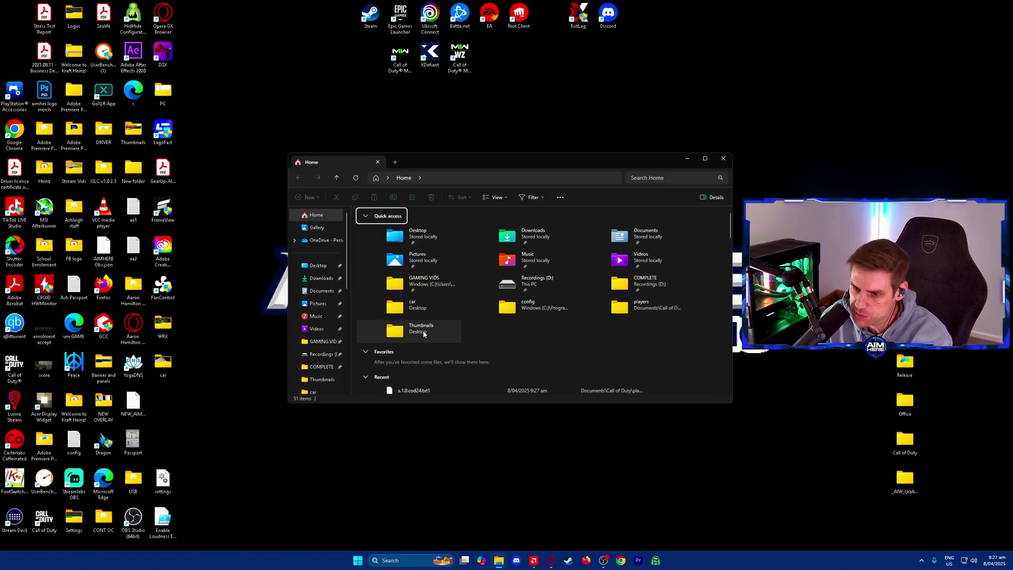
pyautogui.click(321, 291)
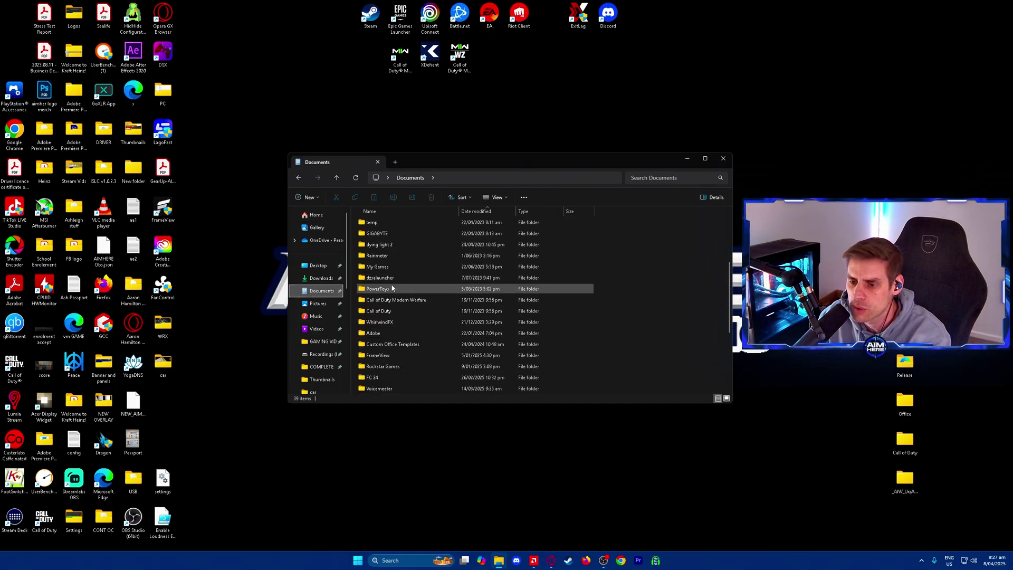
pyautogui.doubleClick(392, 311)
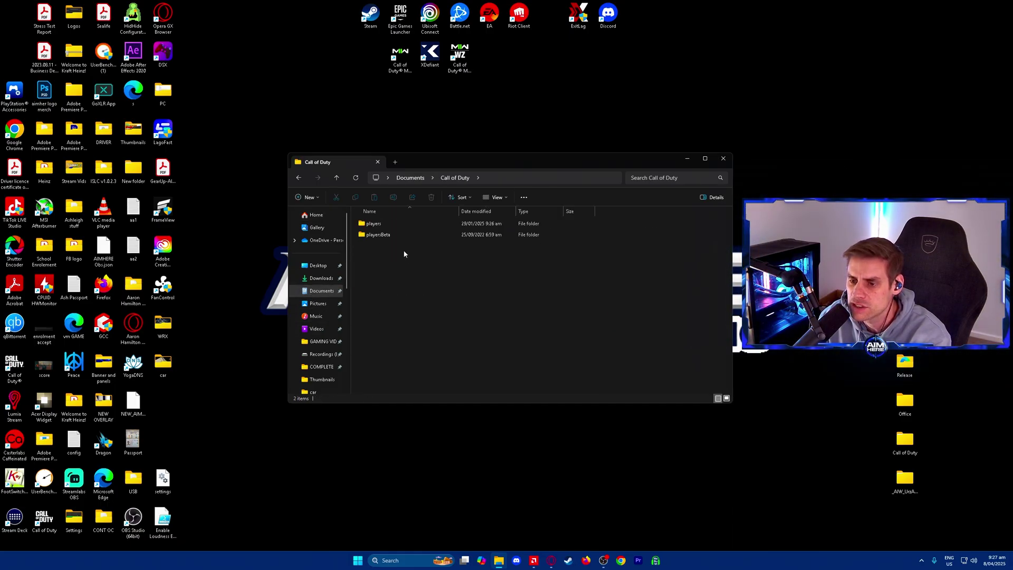
pyautogui.doubleClick(402, 224)
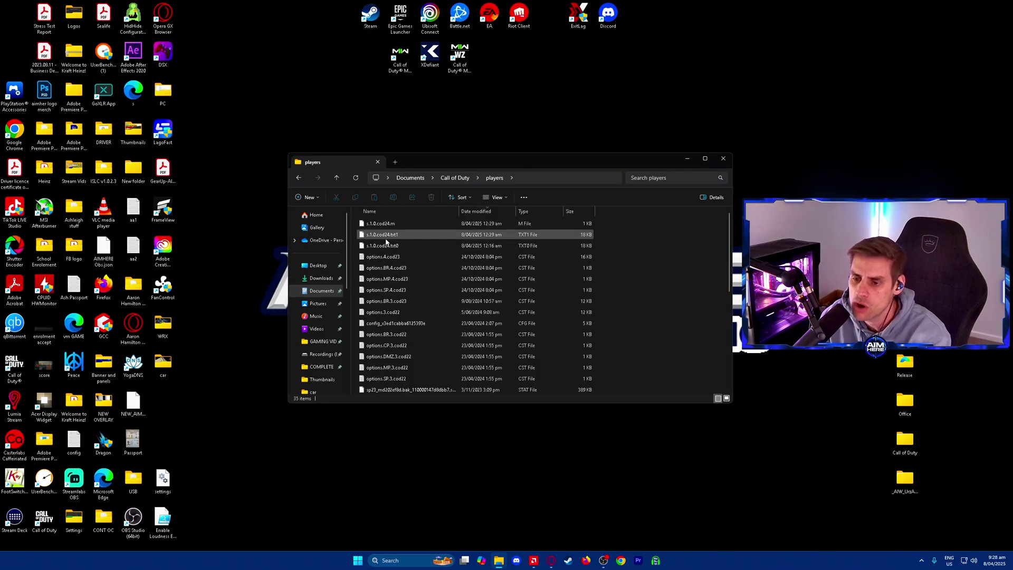
pyautogui.doubleClick(412, 237)
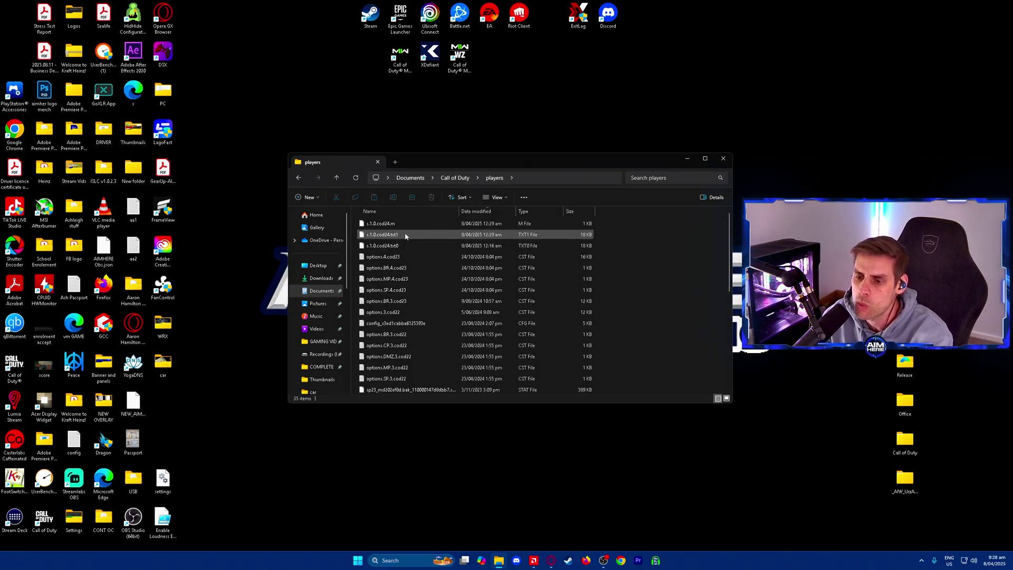
pyautogui.doubleClick(468, 214)
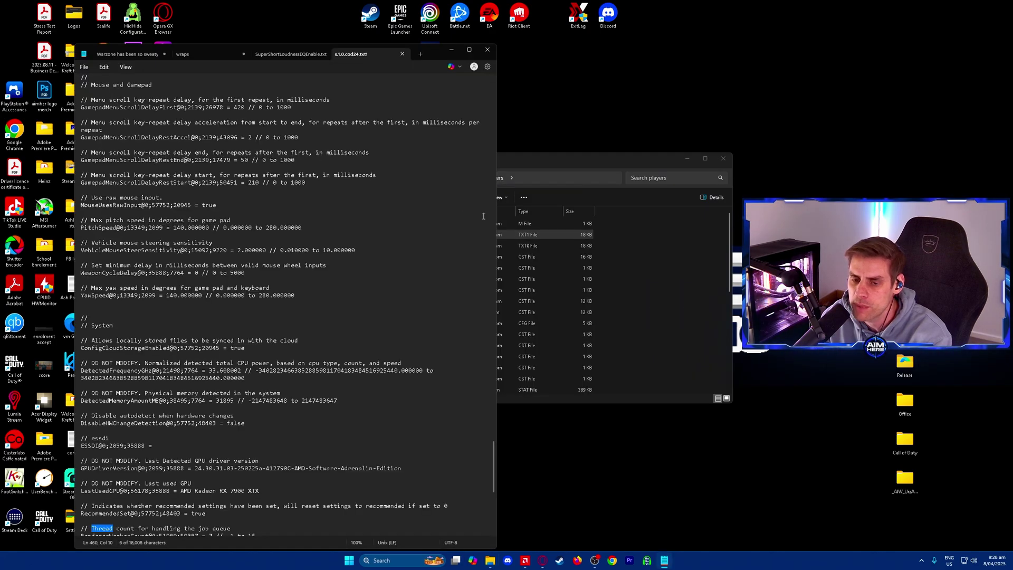
# Step: Maximize the config file and search it for "thread" to find the job queue thread count
pyautogui.click(459, 50)
pyautogui.click(436, 190)
pyautogui.hotkey('ctrl', 'f')
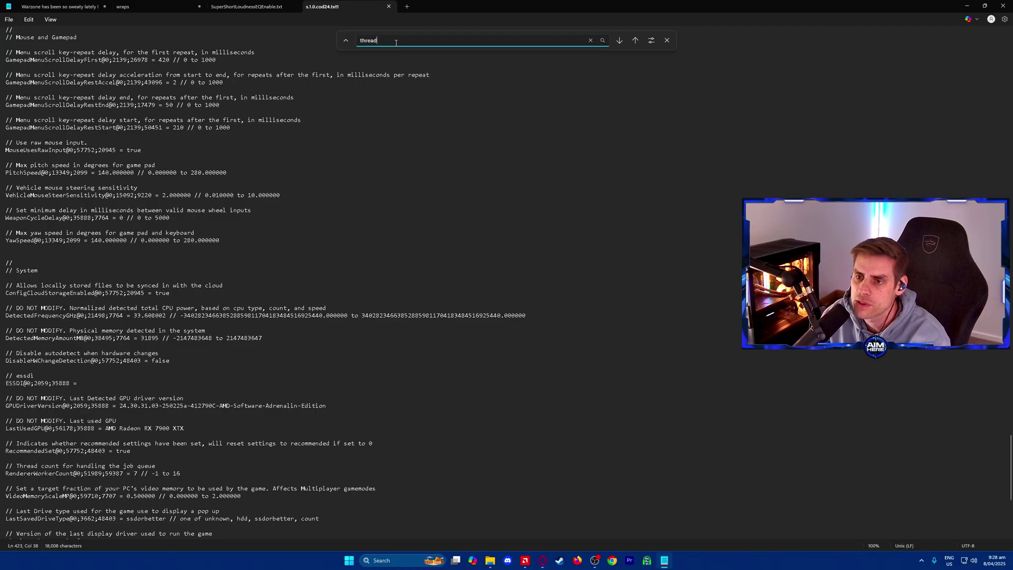
pyautogui.press('Return')
pyautogui.scroll(-7, 342, 141)
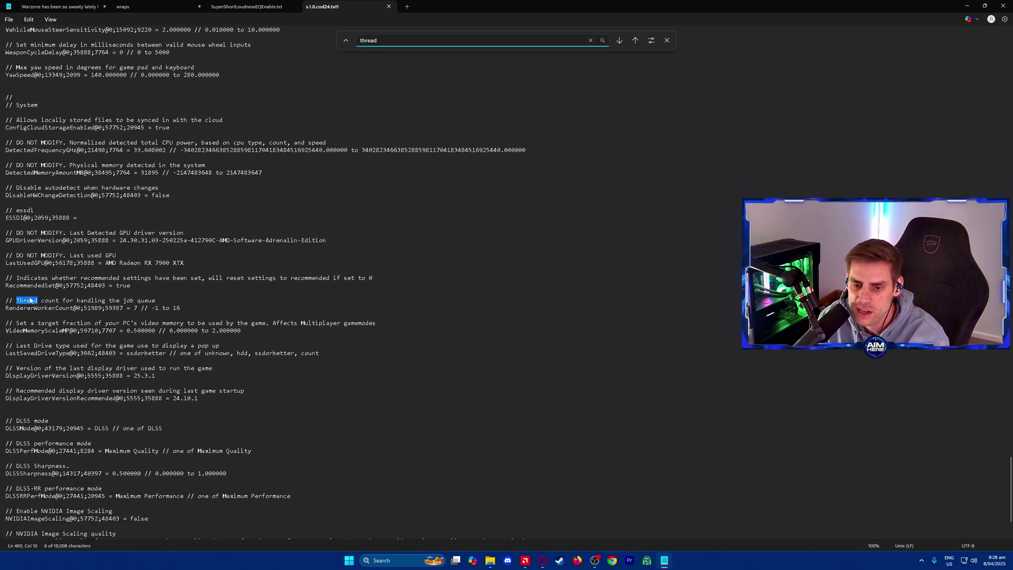
# Step: Examine the RendererWorkerCount thread count line in the config file, then close the file
pyautogui.moveTo(29, 305); pyautogui.dragTo(44, 300)
pyautogui.click(127, 301)
pyautogui.click(178, 306)
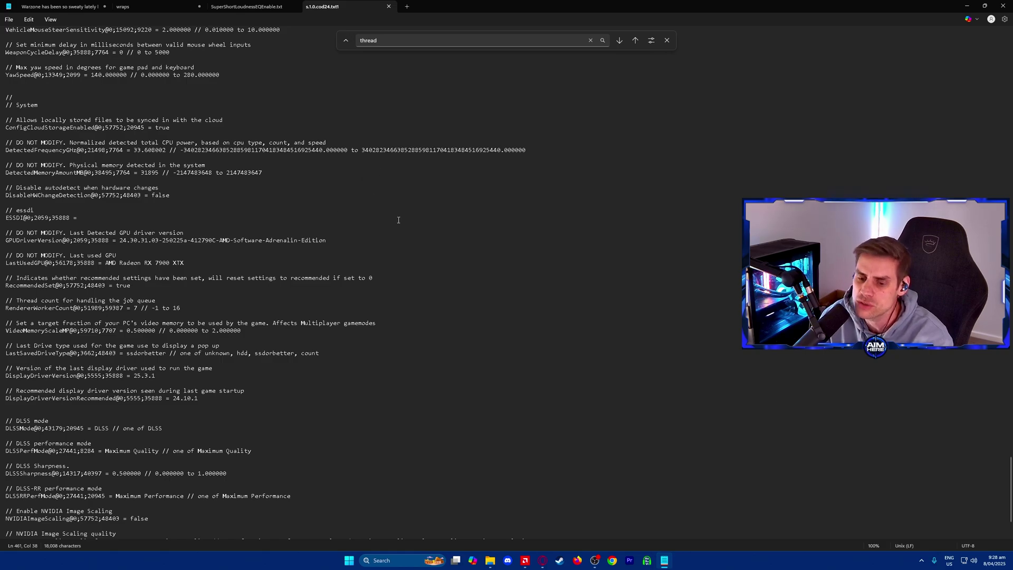
pyautogui.click(10, 21)
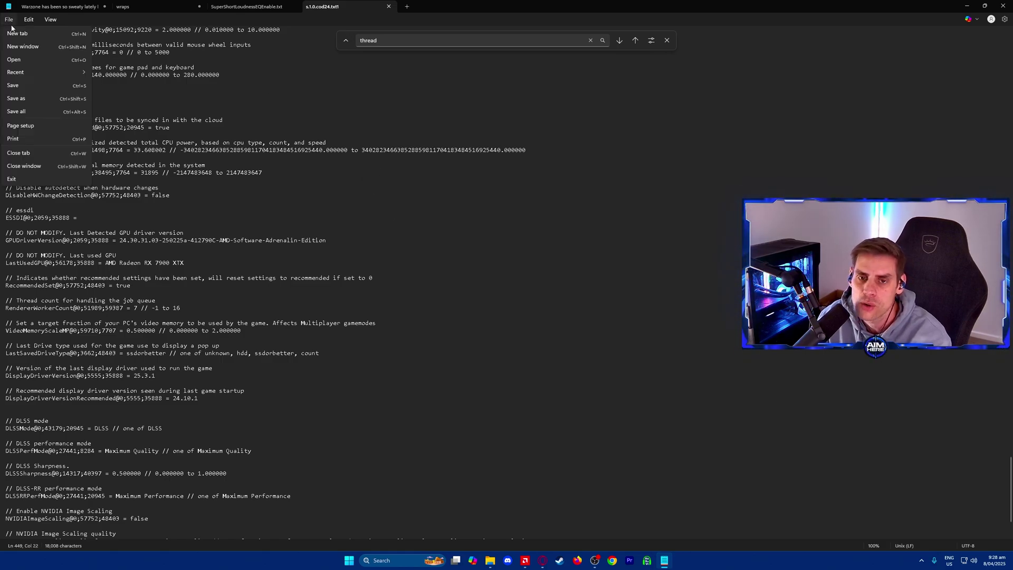
pyautogui.click(389, 6)
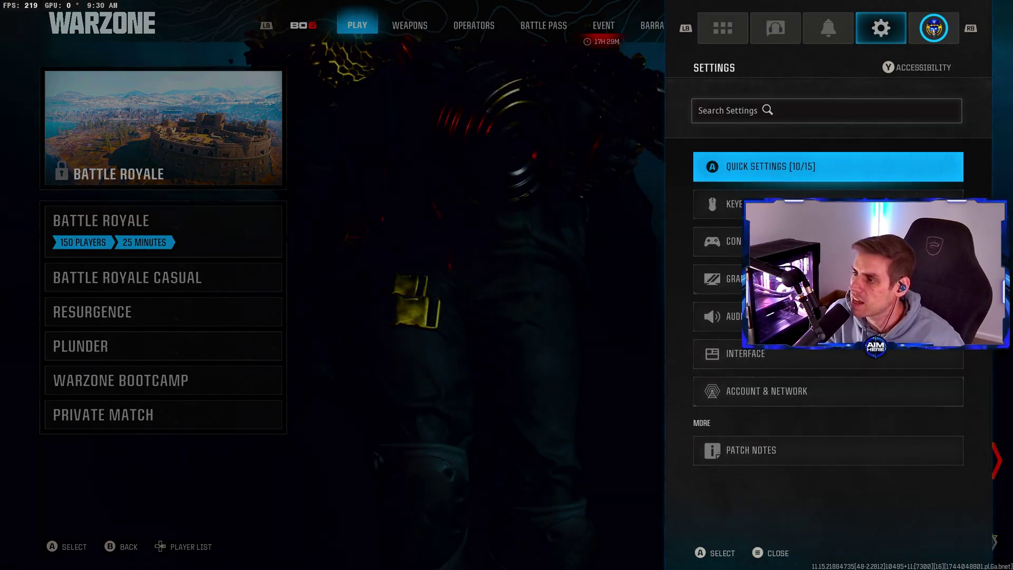
# Step: Switch to Warzone and open its Graphics settings on the display options
pyautogui.press('Down')
pyautogui.press('Down')
pyautogui.press('Down')
pyautogui.press('Return')
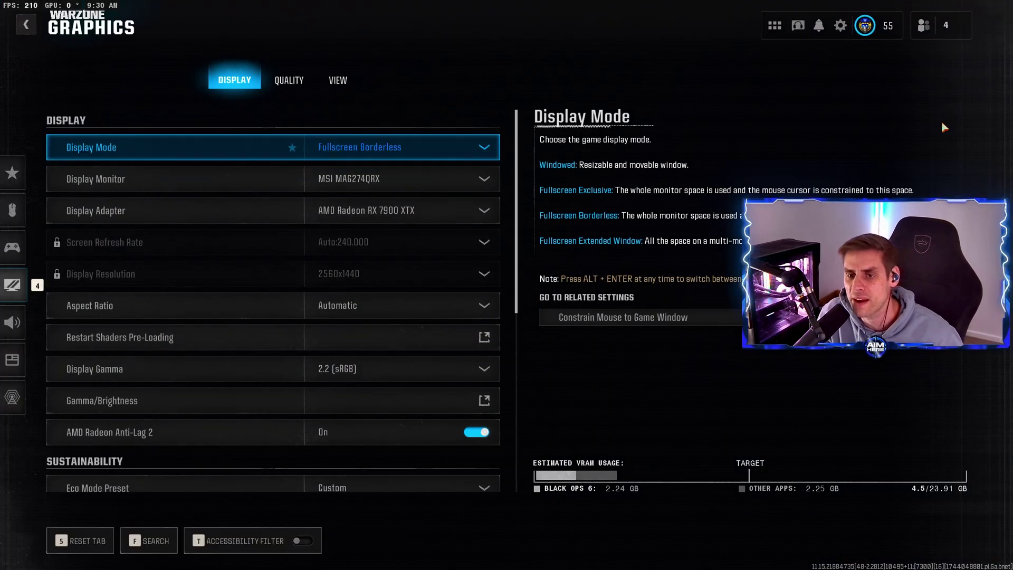
pyautogui.scroll(-4, 273, 300)
pyautogui.press('Down')
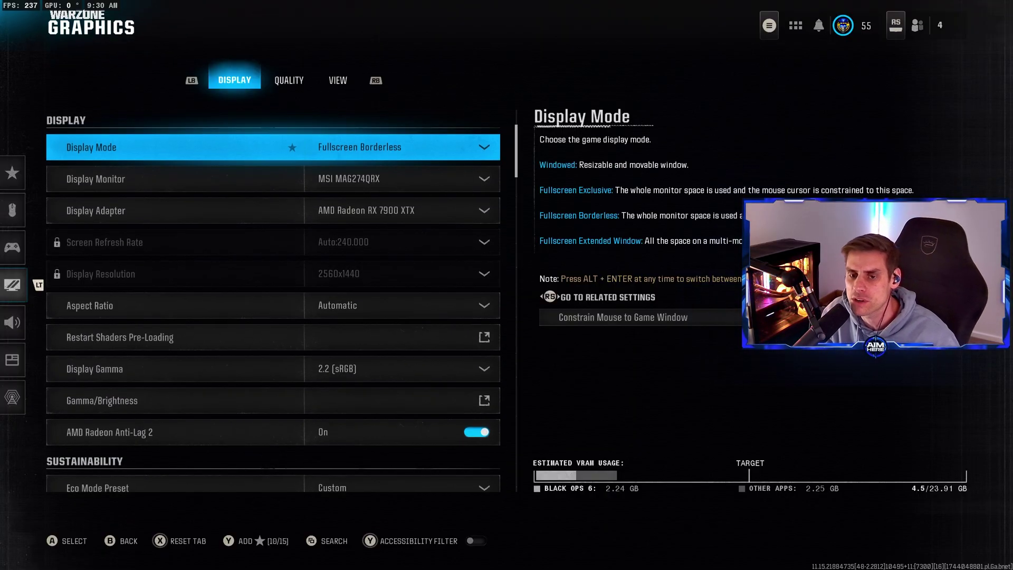
# Step: Compare the Fullscreen Exclusive, Fullscreen Borderless and Fullscreen Extended Window choices for Display Mode without changing the mode
pyautogui.press('Return')
pyautogui.press('Down')
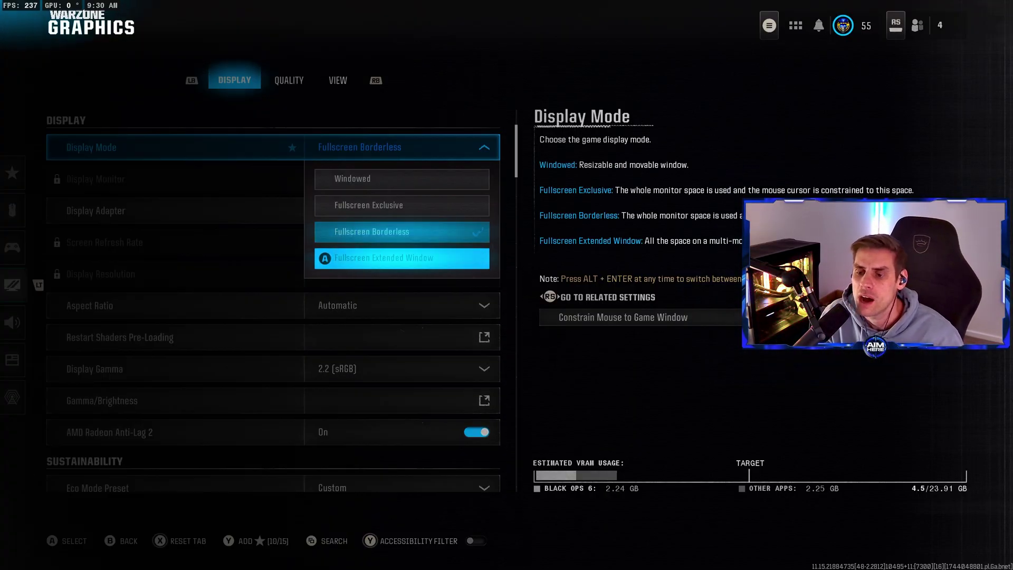
pyautogui.press('Up')
pyautogui.press('Up')
pyautogui.press('Down')
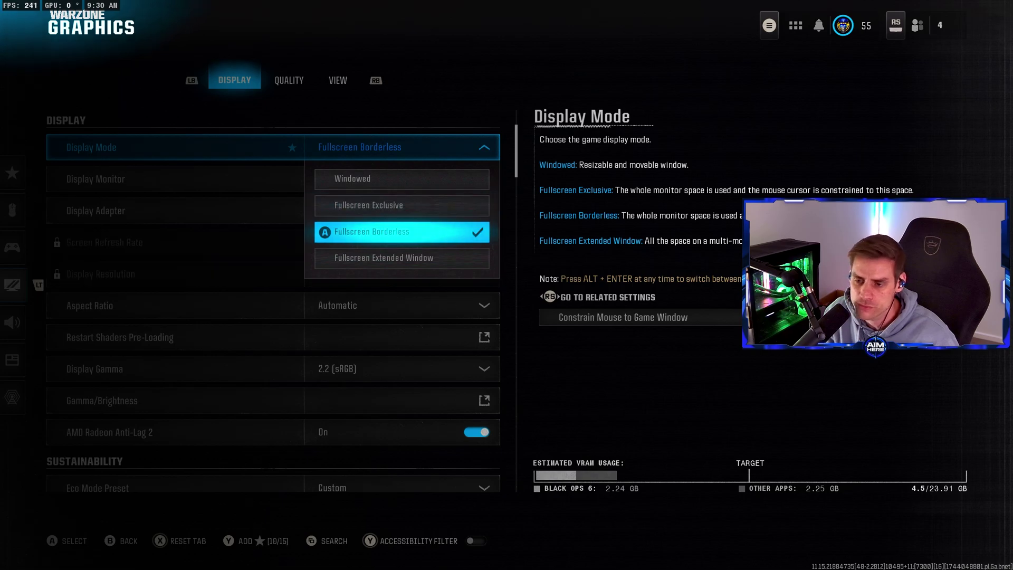
pyautogui.press('Up')
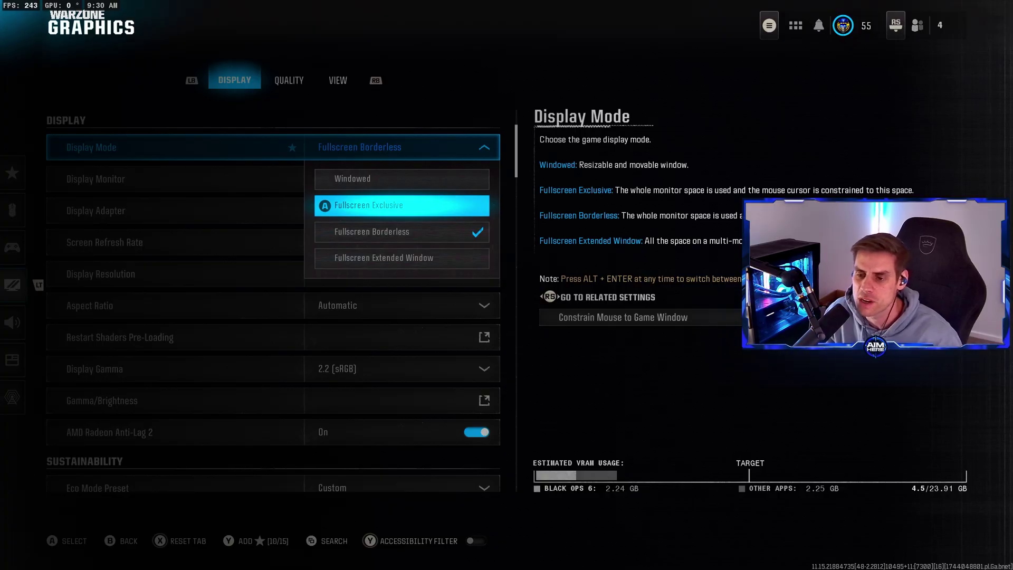
pyautogui.press('Down')
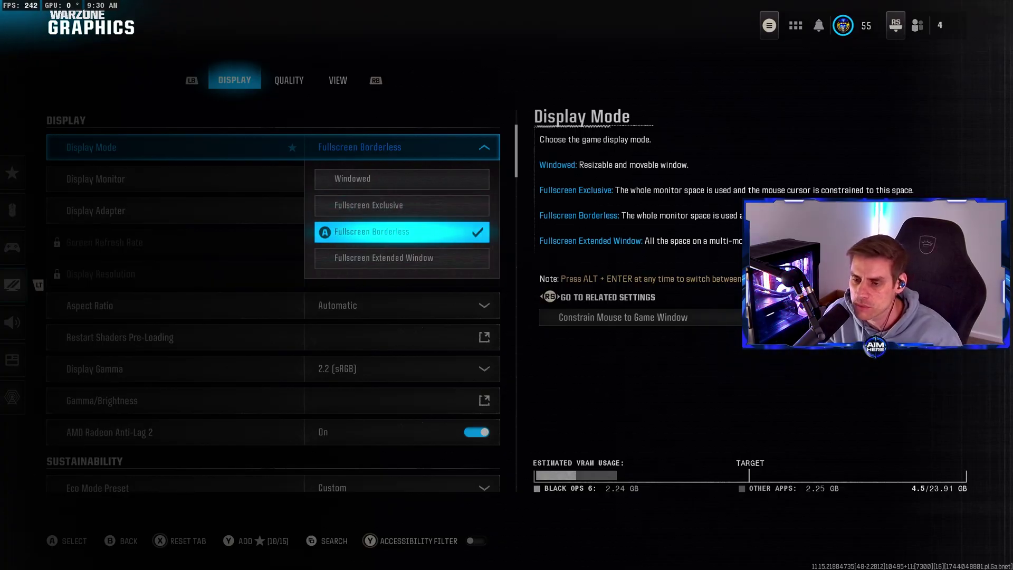
pyautogui.press('Up')
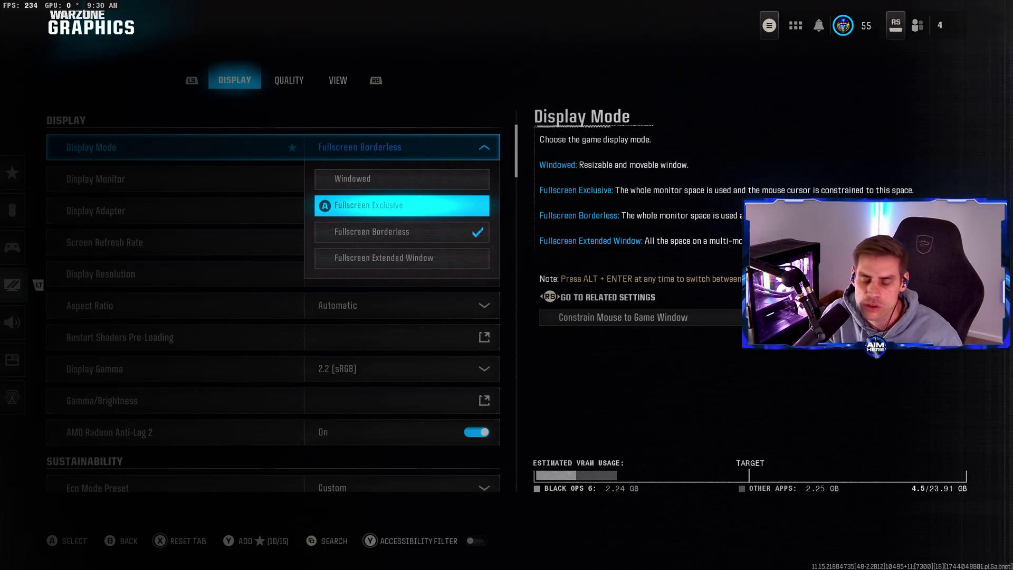
pyautogui.press('Escape')
# Step: Review the available choices for Display Monitor without changing the selection
pyautogui.press('Down')
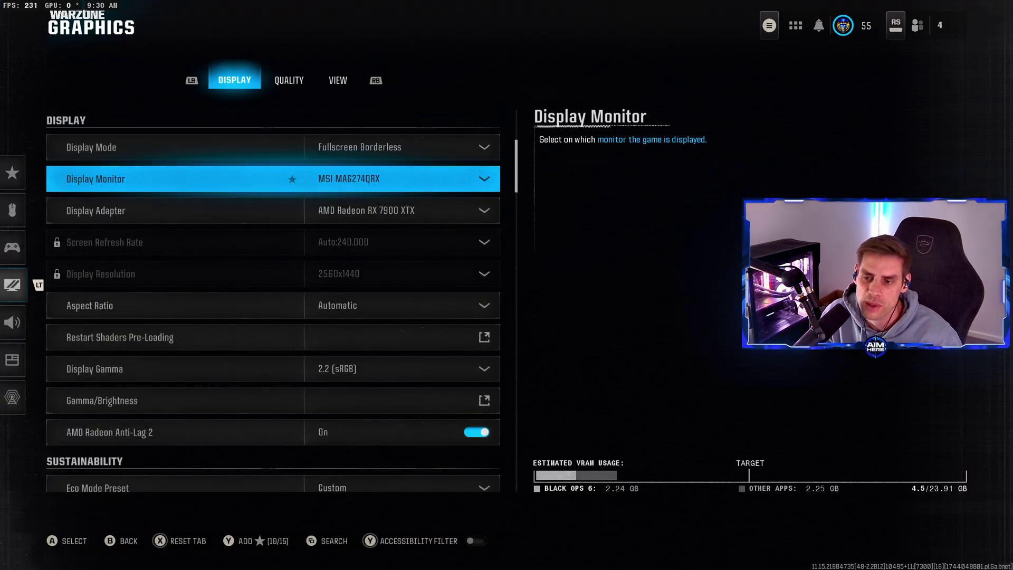
pyautogui.press('Return')
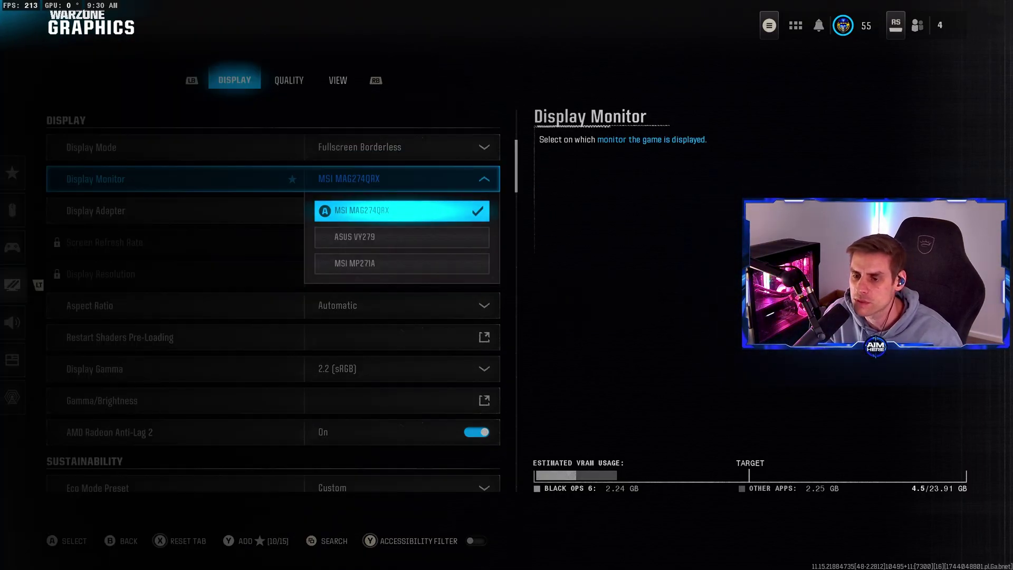
pyautogui.press('Escape')
# Step: Select the dedicated AMD Radeon RX 7900 XTX as the display adapter instead of the integrated AMD Radeon(TM) Graphics
pyautogui.press('Down')
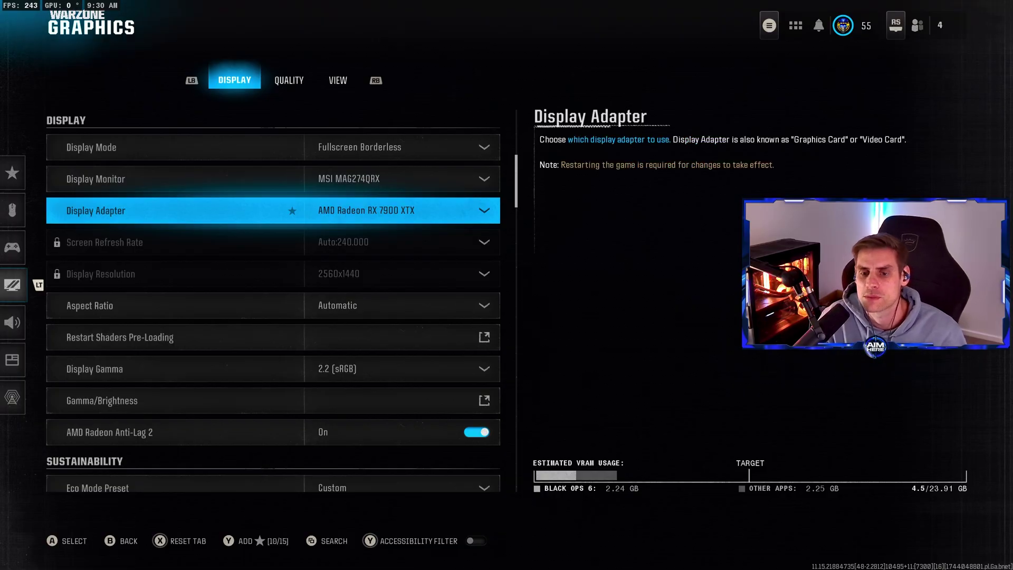
pyautogui.press('Return')
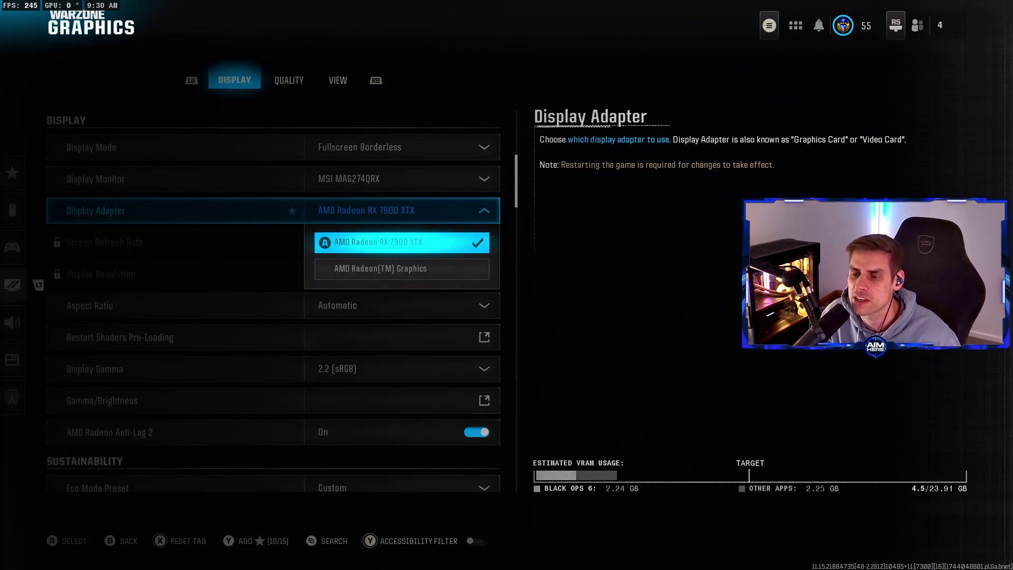
pyautogui.press('Down')
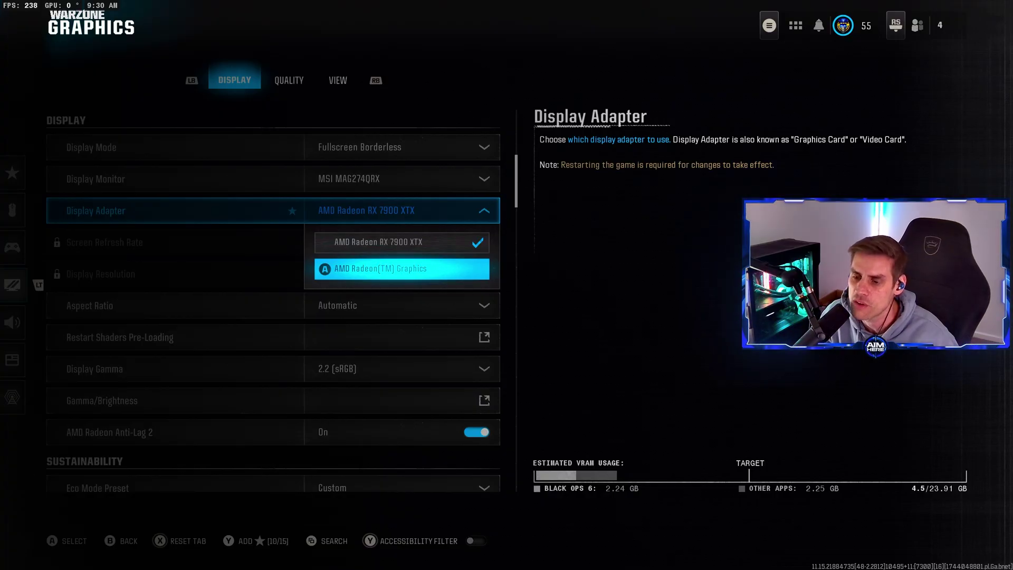
pyautogui.press('Up')
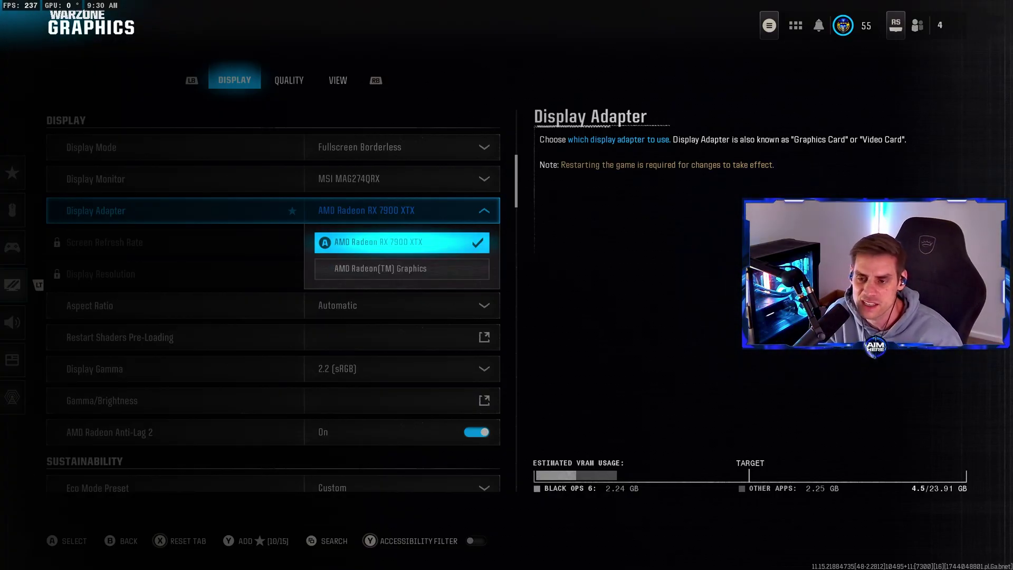
pyautogui.press('Return')
# Step: Set the display mode to Fullscreen Exclusive to unlock the screen refresh rate and display resolution settings
pyautogui.press('Down')
pyautogui.press('Down')
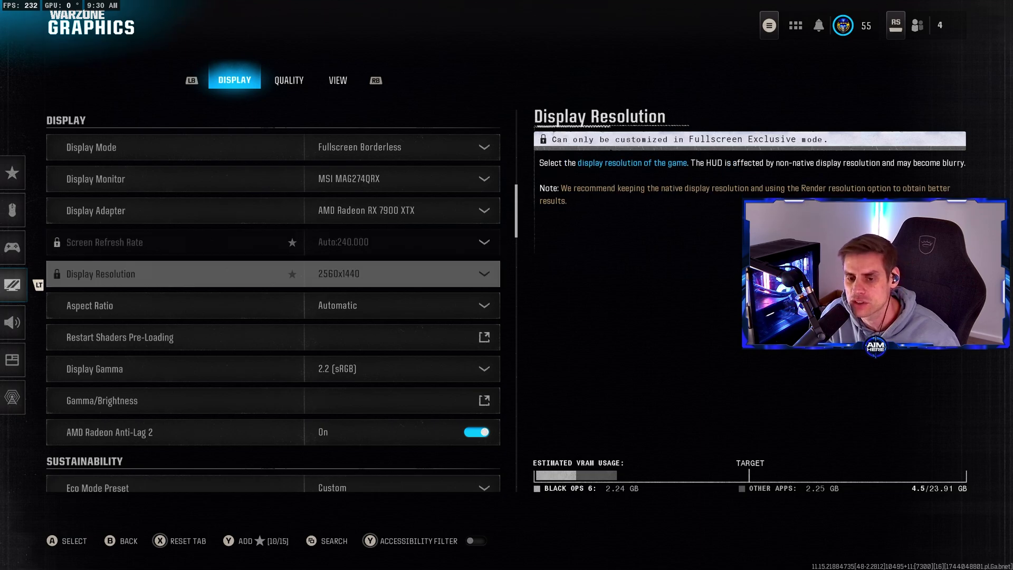
pyautogui.press('Up')
pyautogui.press('Up')
pyautogui.press('Up')
pyautogui.press('Up')
pyautogui.press('Return')
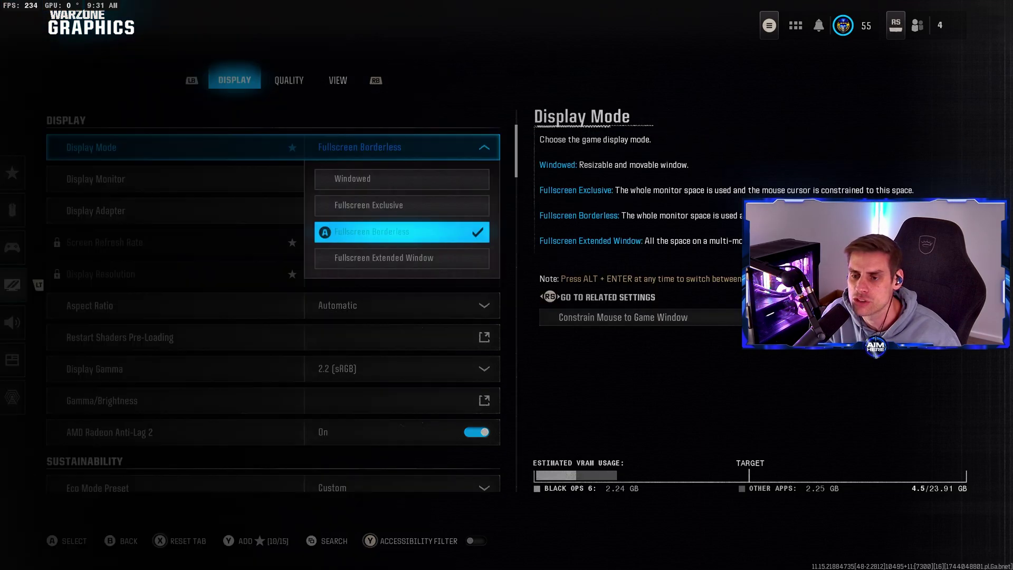
pyautogui.press('Up')
pyautogui.press('Return')
# Step: Choose Auto:240.000 as the screen refresh rate
pyautogui.press('Down')
# Step: Review the display resolution choices, including 1920x1080, and select 2560x1440
pyautogui.press('Down')
pyautogui.press('Return')
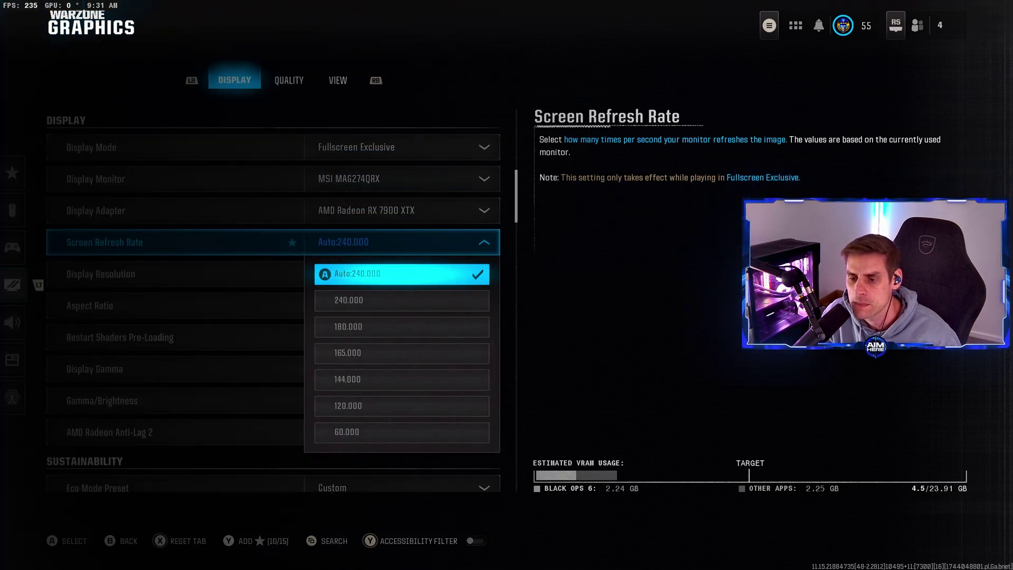
pyautogui.press('Return')
pyautogui.press('Down')
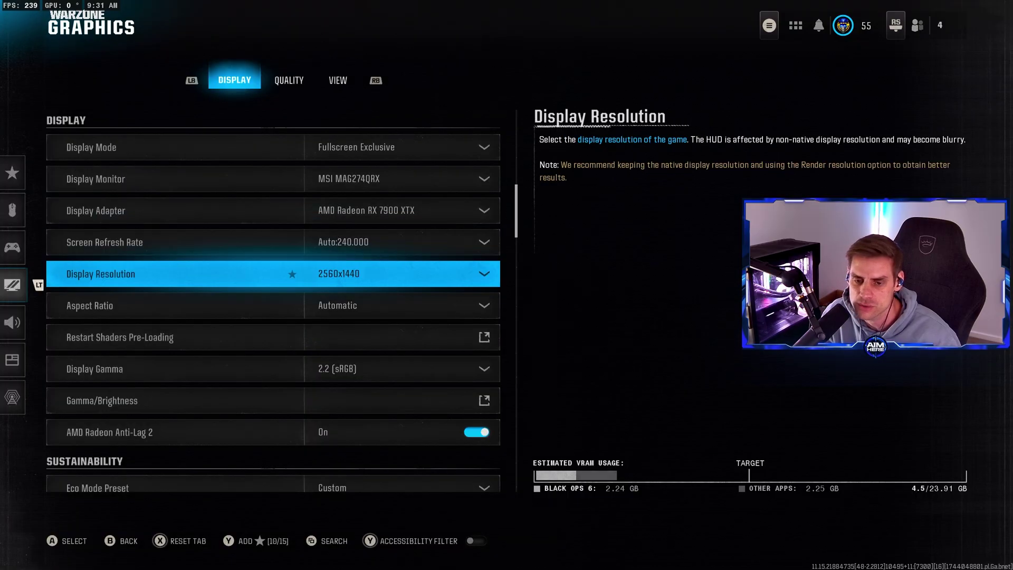
pyautogui.press('Return')
pyautogui.press('Down')
pyautogui.press('Down')
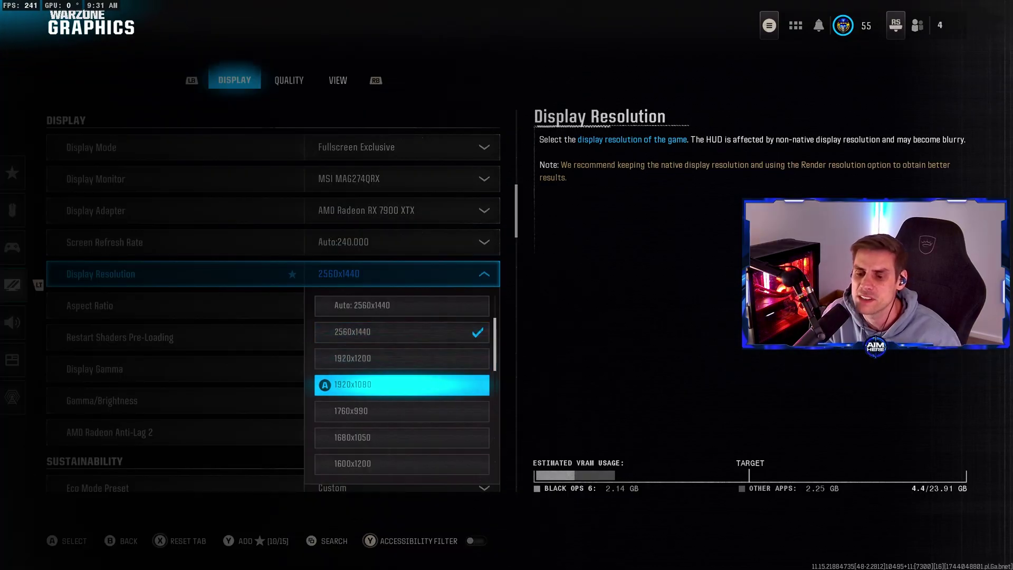
pyautogui.press('Up')
pyautogui.press('Up')
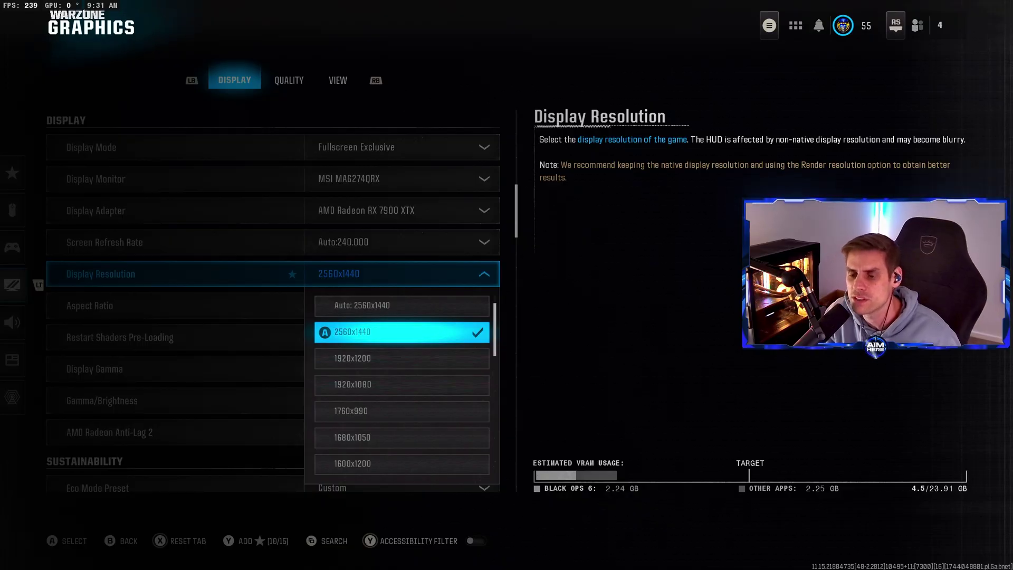
pyautogui.press('Return')
# Step: Set the display mode back to Fullscreen Borderless
pyautogui.press('Up')
pyautogui.press('Up')
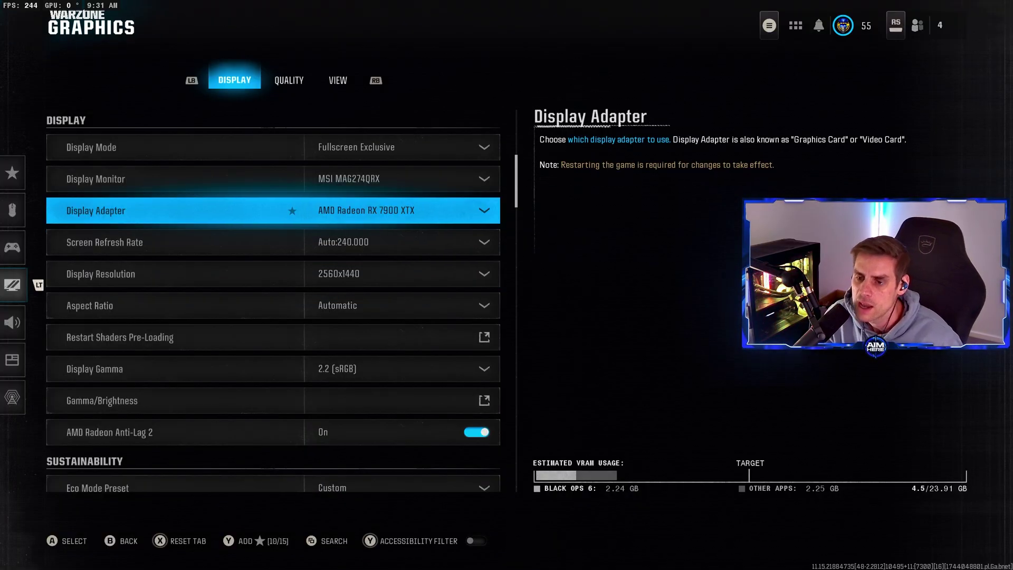
pyautogui.press('Up')
pyautogui.press('Up')
pyautogui.press('Return')
pyautogui.press('Down')
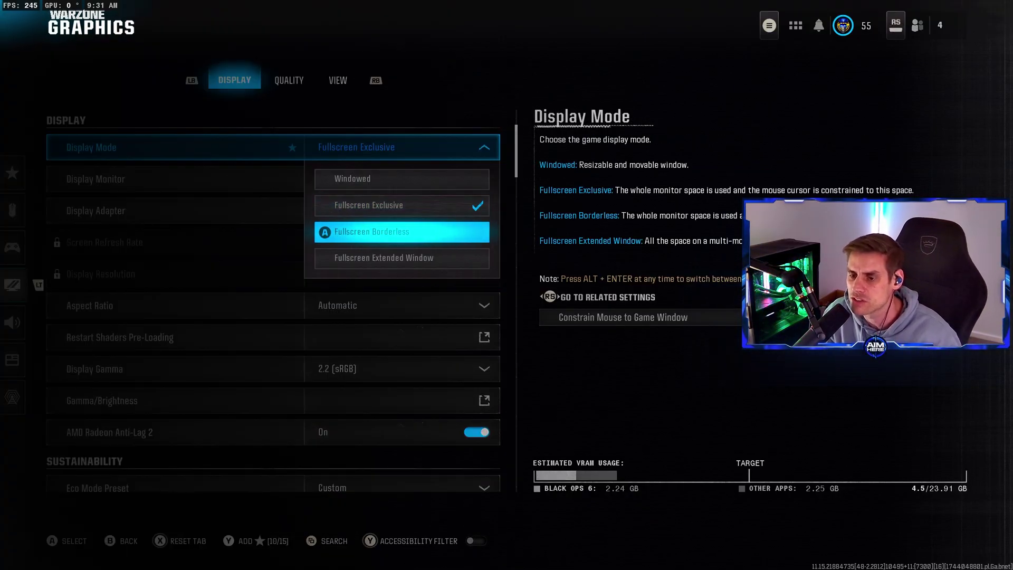
pyautogui.press('Return')
# Step: Check the Aspect Ratio options and keep the setting on Automatic
pyautogui.press('Down')
pyautogui.press('Down')
pyautogui.press('Down')
# Step: Review the Restart Shaders Pre-Loading description and the Display Gamma options, leaving both unchanged
pyautogui.press('Down')
pyautogui.press('Down')
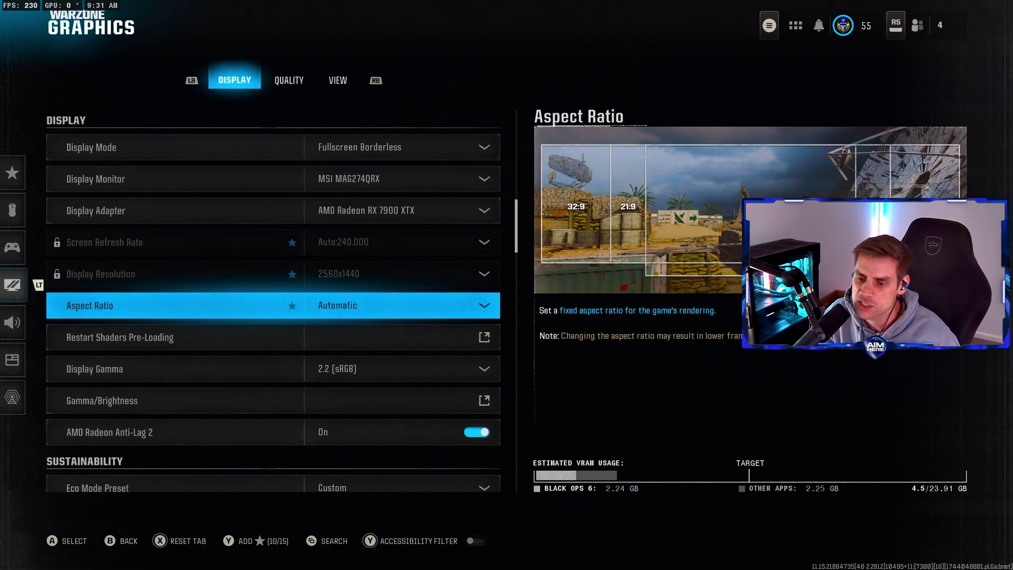
pyautogui.press('Return')
pyautogui.press('Return')
pyautogui.press('Down')
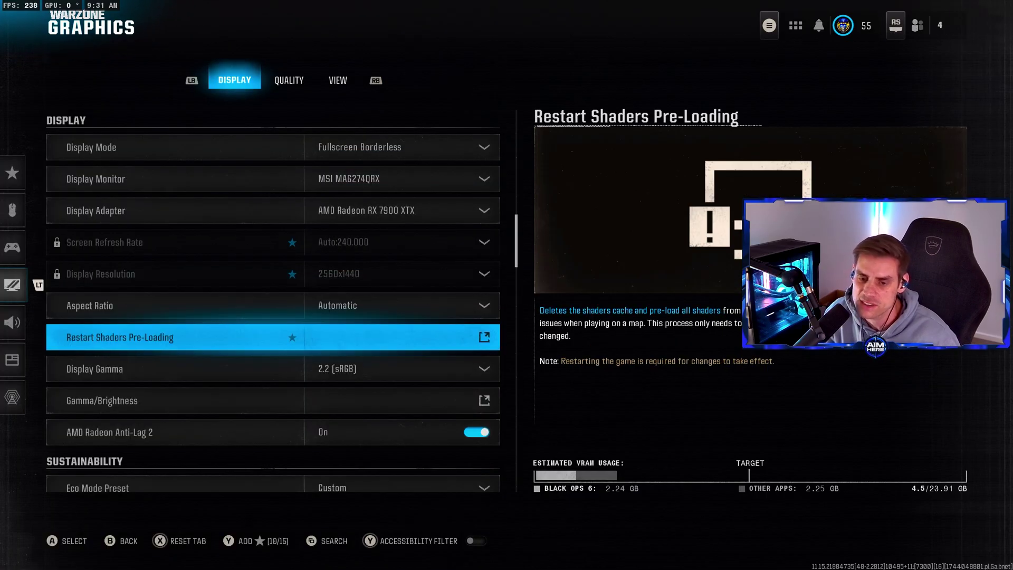
pyautogui.press('Down')
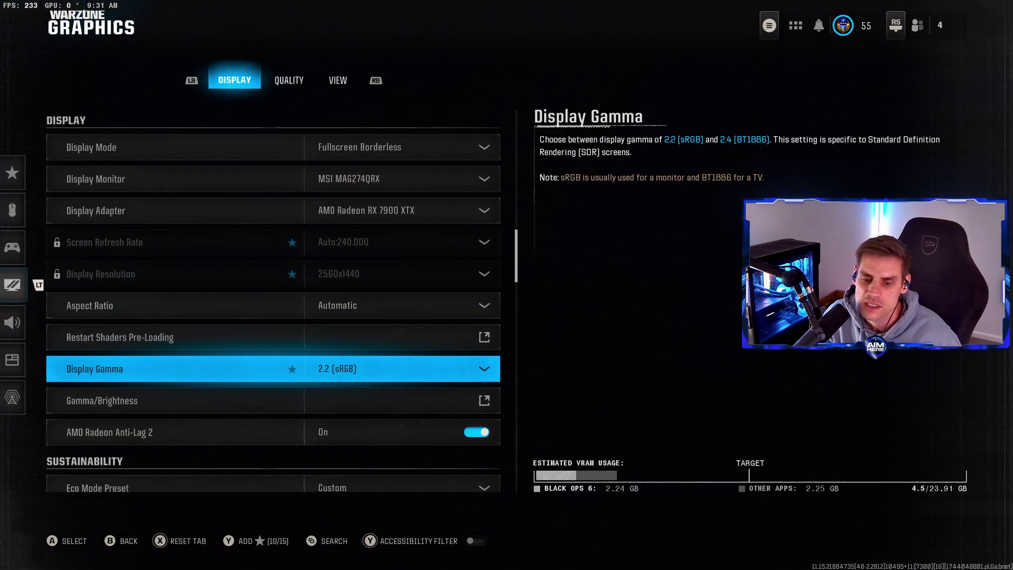
pyautogui.press('Return')
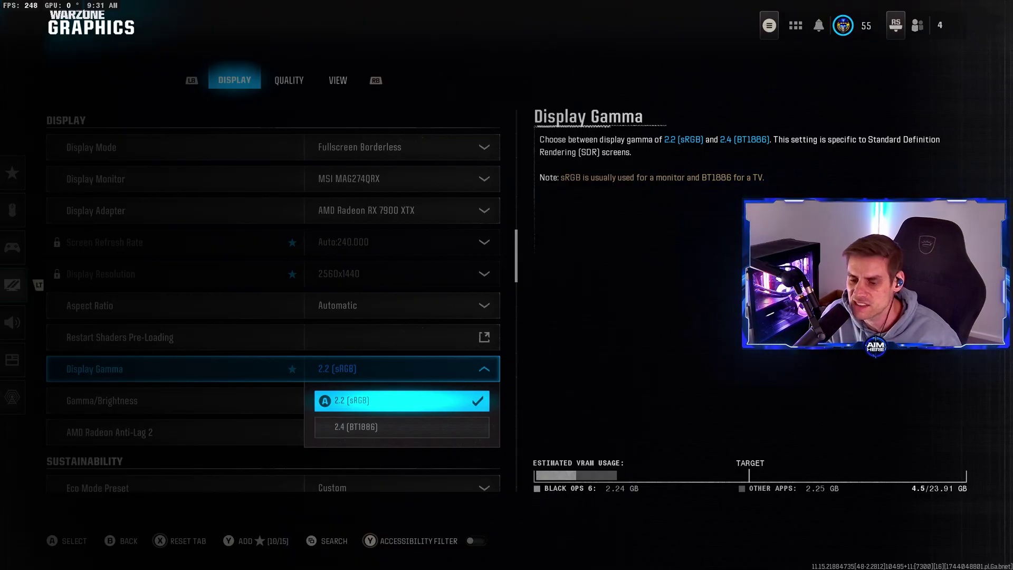
pyautogui.press('Escape')
# Step: Inspect the Gamma/Brightness calibration screen and return to the graphics settings without applying changes
pyautogui.press('Down')
pyautogui.press('Return')
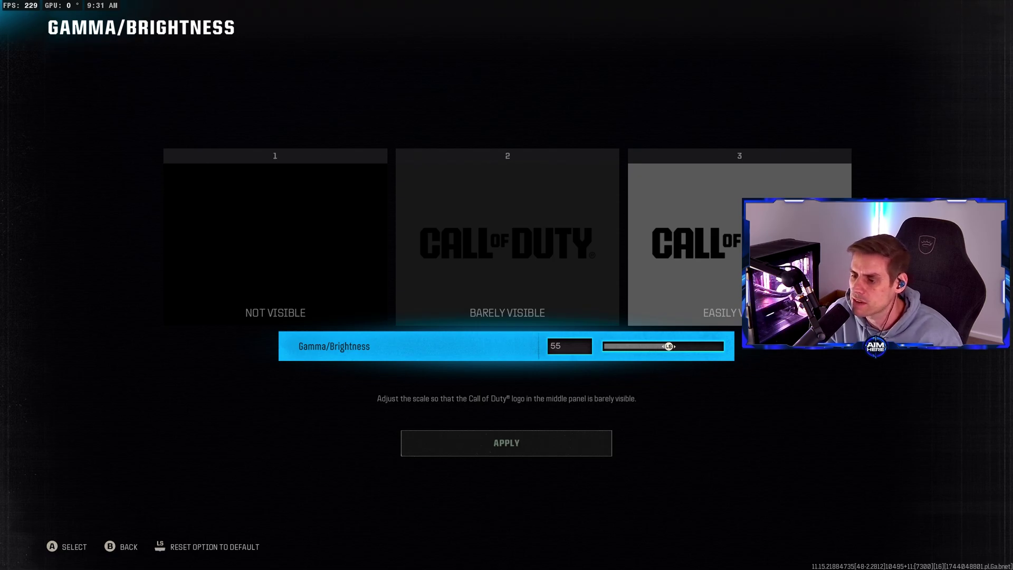
pyautogui.press('Escape')
# Step: Check the AMD Radeon Anti-Lag 2 setting and the Eco Mode Preset options without changing them
pyautogui.press('Down')
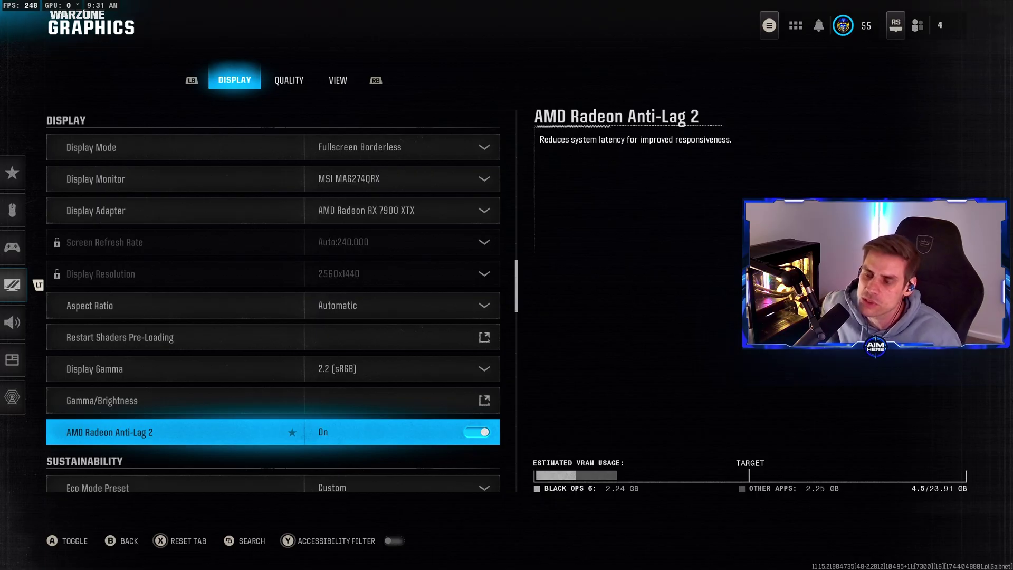
pyautogui.press('Down')
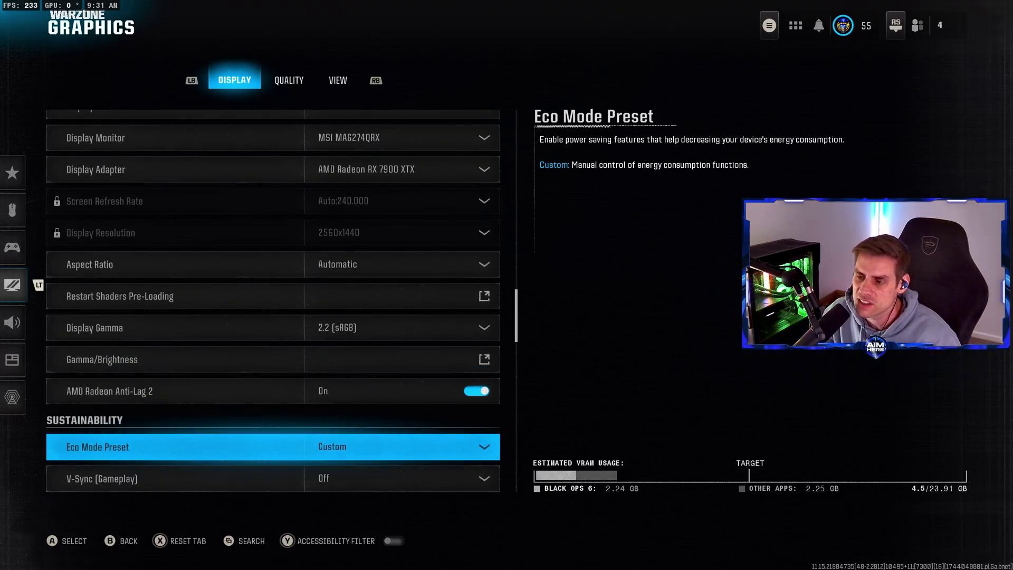
pyautogui.press('Return')
pyautogui.press('Escape')
# Step: Review the V-Sync settings for gameplay and menus, then expand and collapse the Custom Frame Rate Limit details
pyautogui.press('Down')
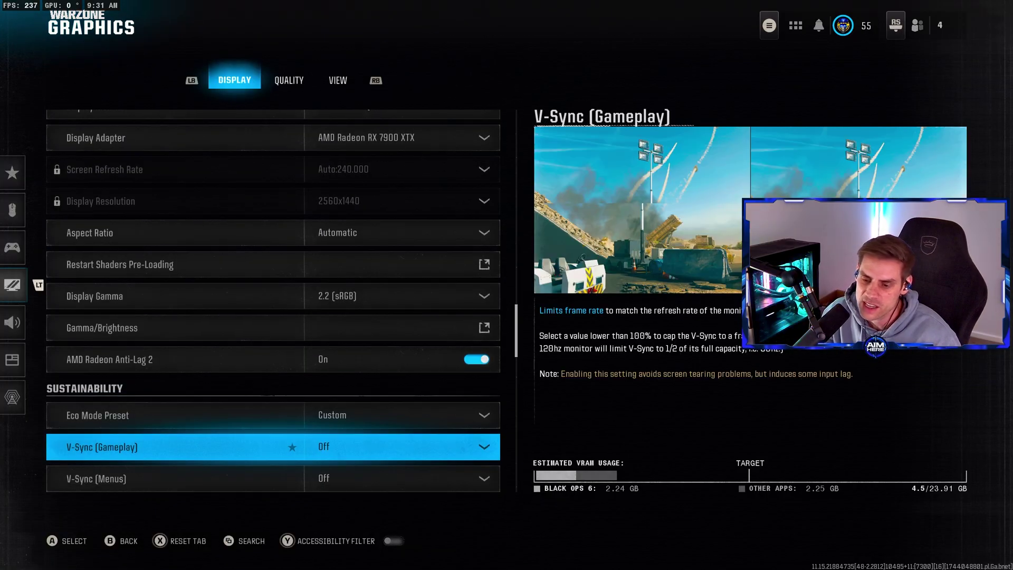
pyautogui.press('Down')
pyautogui.press('Down')
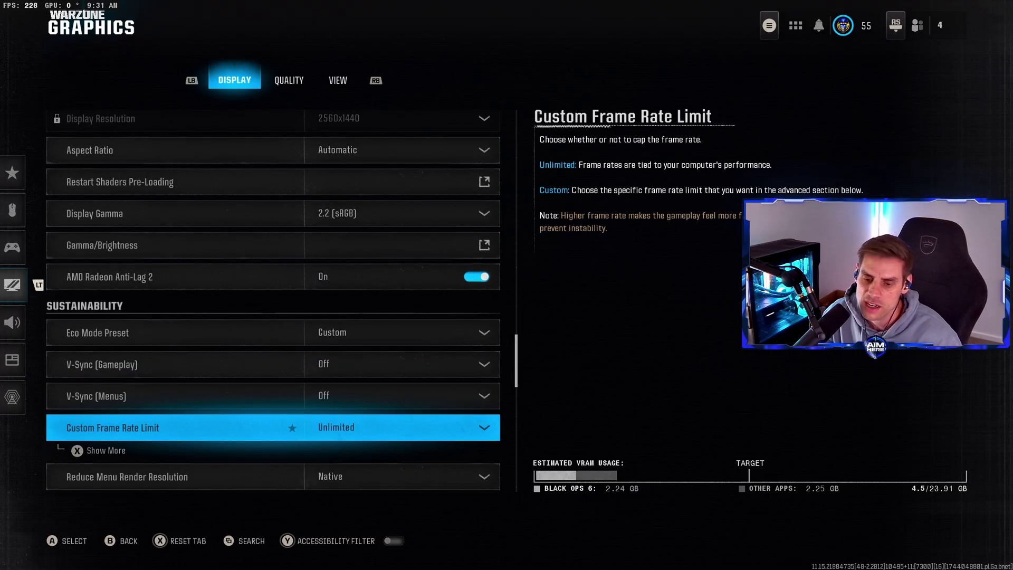
pyautogui.press('x')
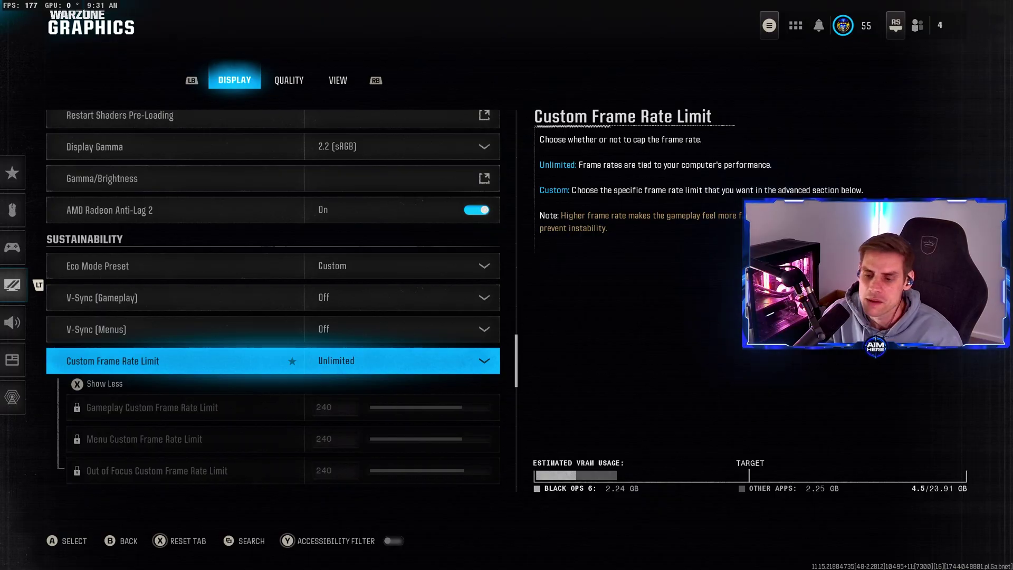
pyautogui.press('x')
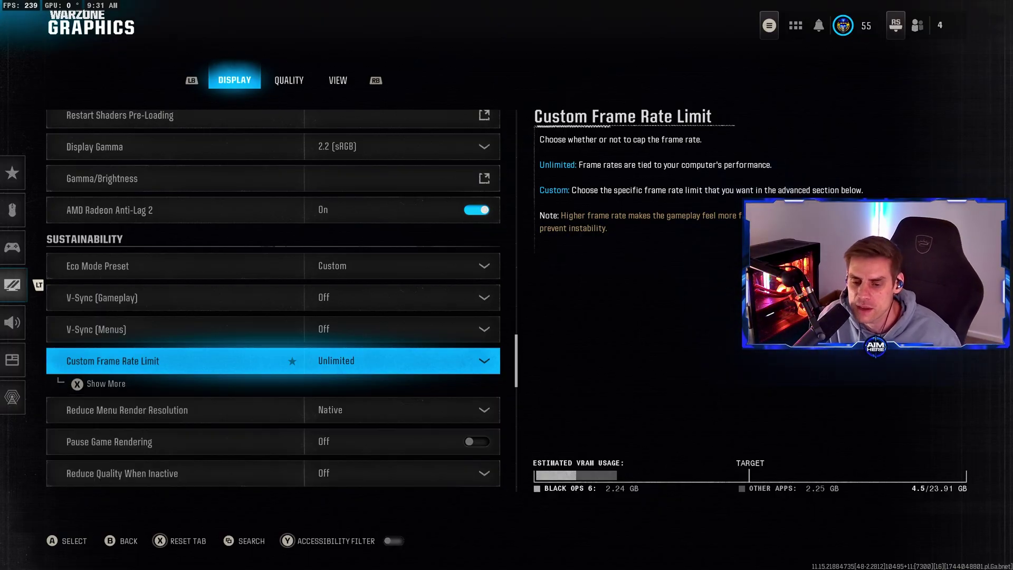
# Step: Review the Reduce Menu Render Resolution options and the Pause Game Rendering, Reduce Quality When Inactive and Focused Mode settings
pyautogui.press('Down')
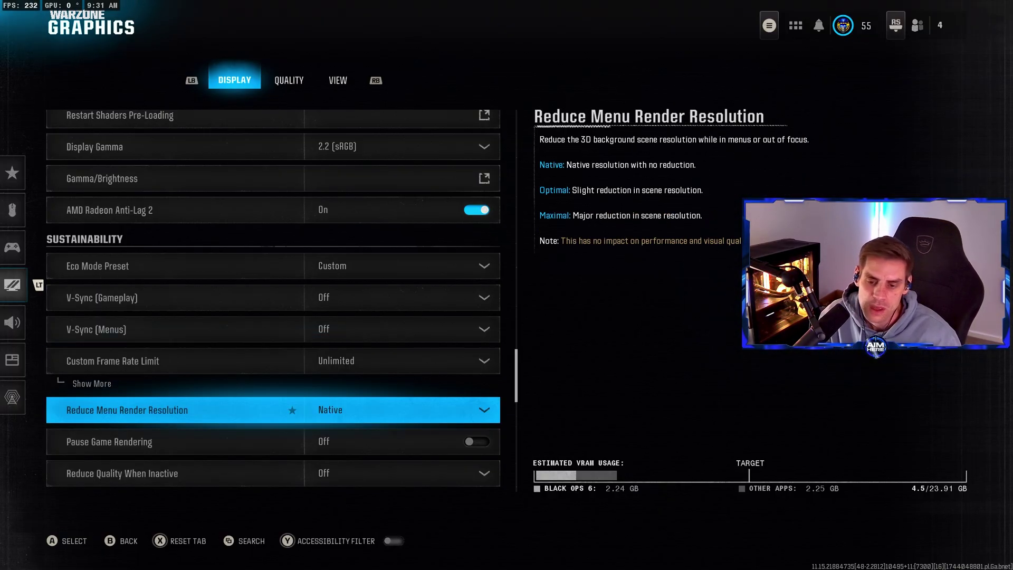
pyautogui.press('Return')
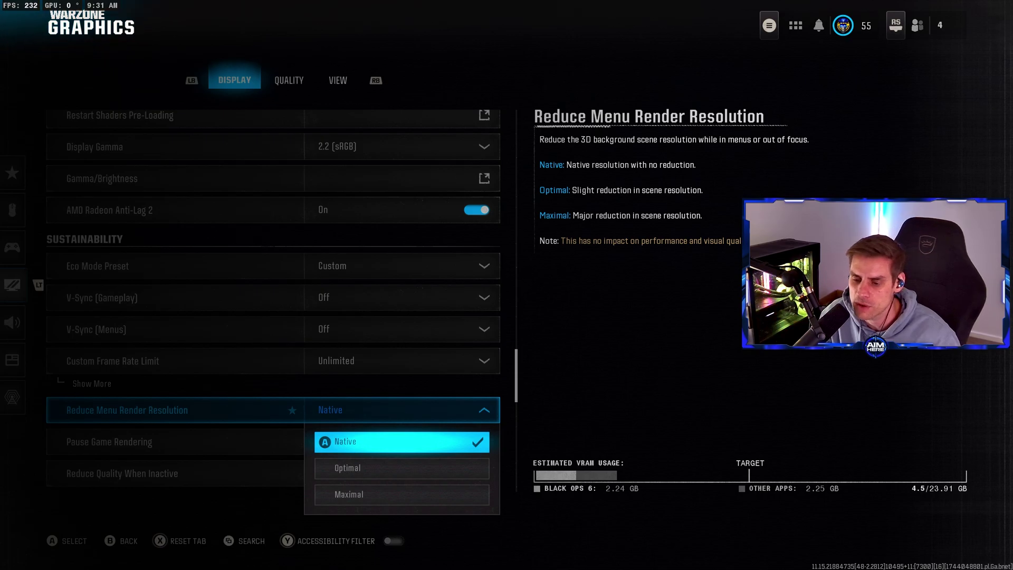
pyautogui.press('Escape')
pyautogui.press('Down')
pyautogui.press('Down')
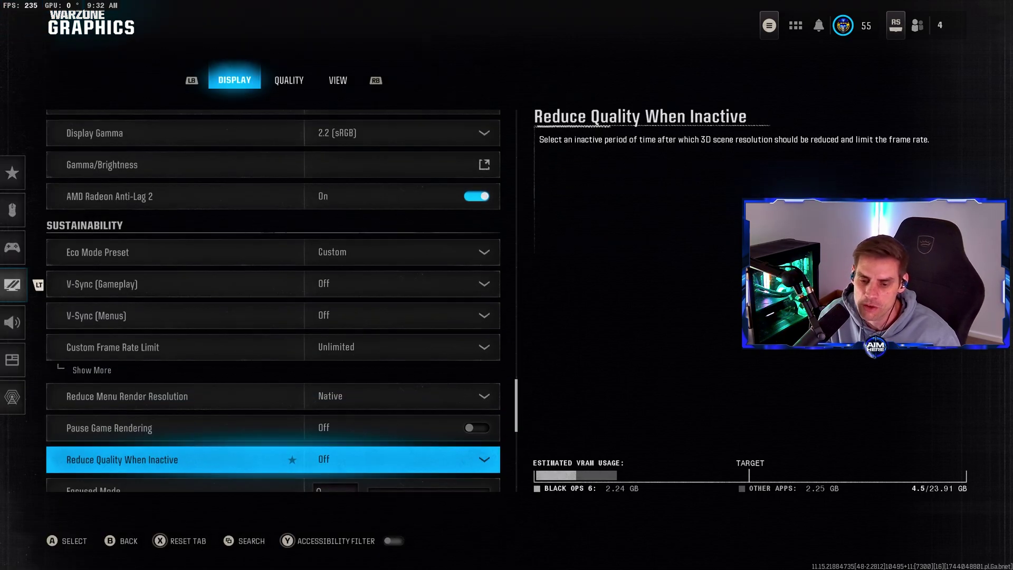
# Step: Check the High Dynamic Range (HDR) options and the HDR Calibration entry without changing them
pyautogui.press('Down')
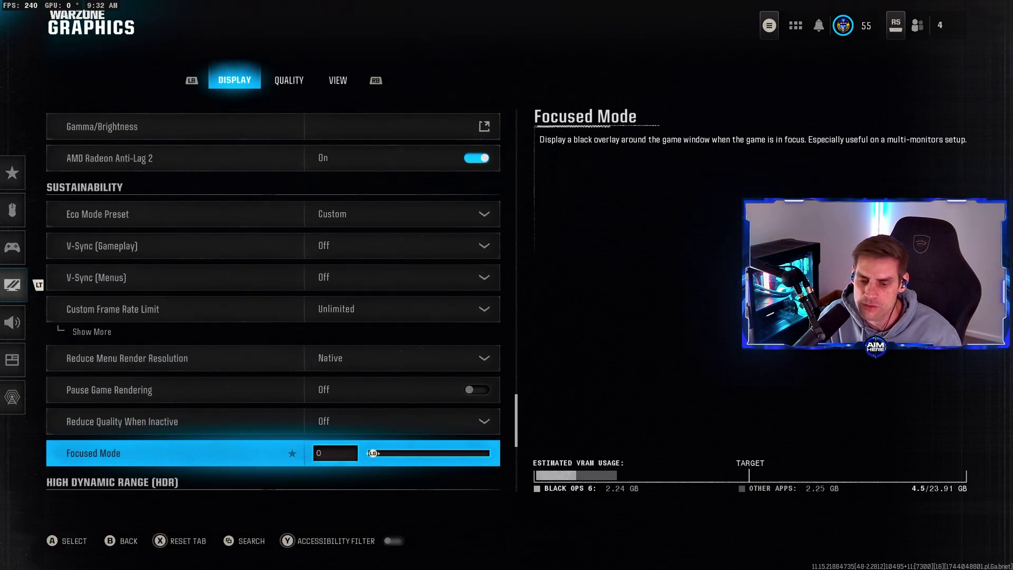
pyautogui.press('Down')
pyautogui.press('Return')
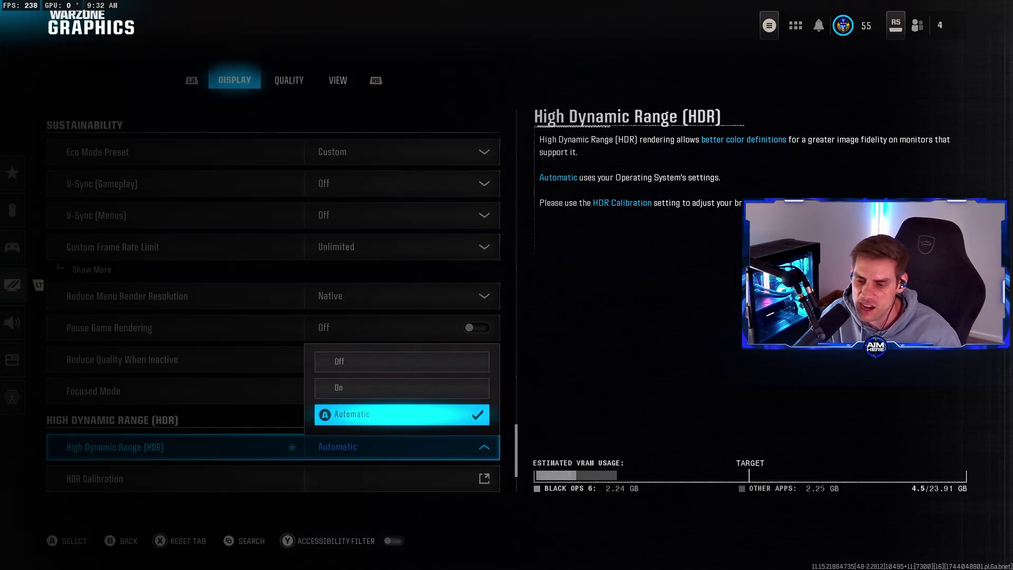
pyautogui.press('Escape')
pyautogui.press('Down')
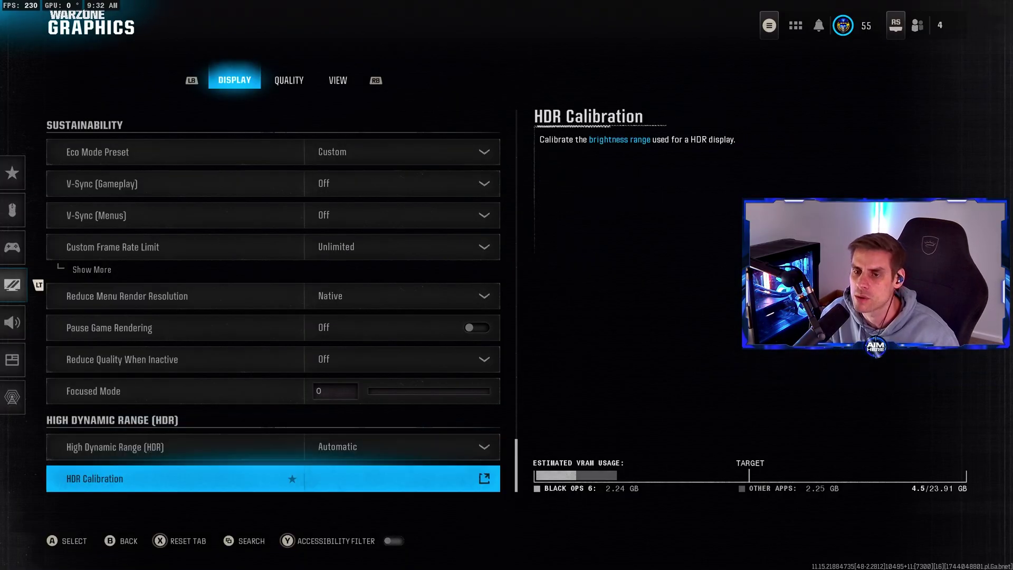
# Step: Switch to the quality settings, compare the Graphic Preset options and choose Custom
pyautogui.press('e')
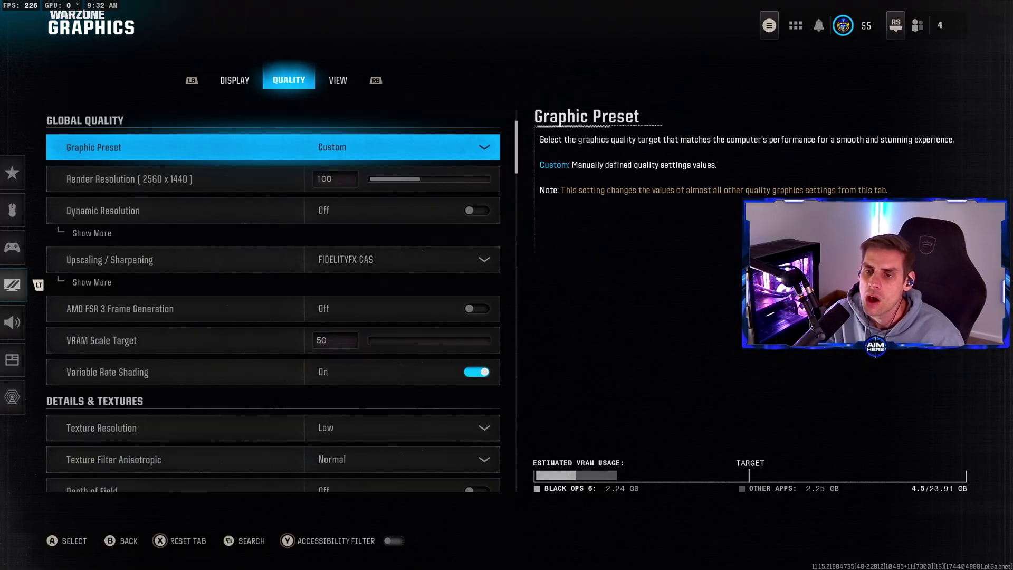
pyautogui.press('Return')
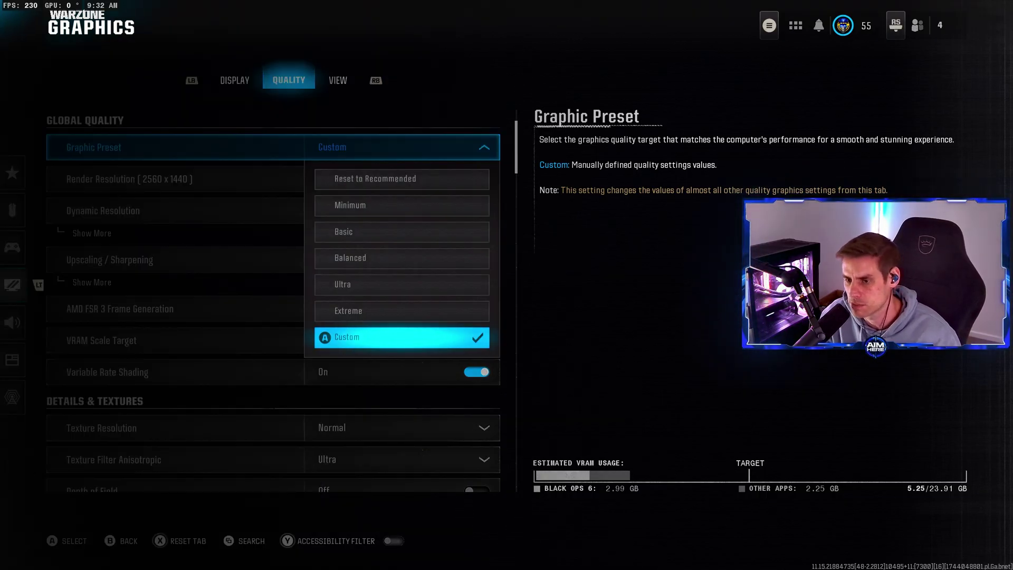
pyautogui.press('Up')
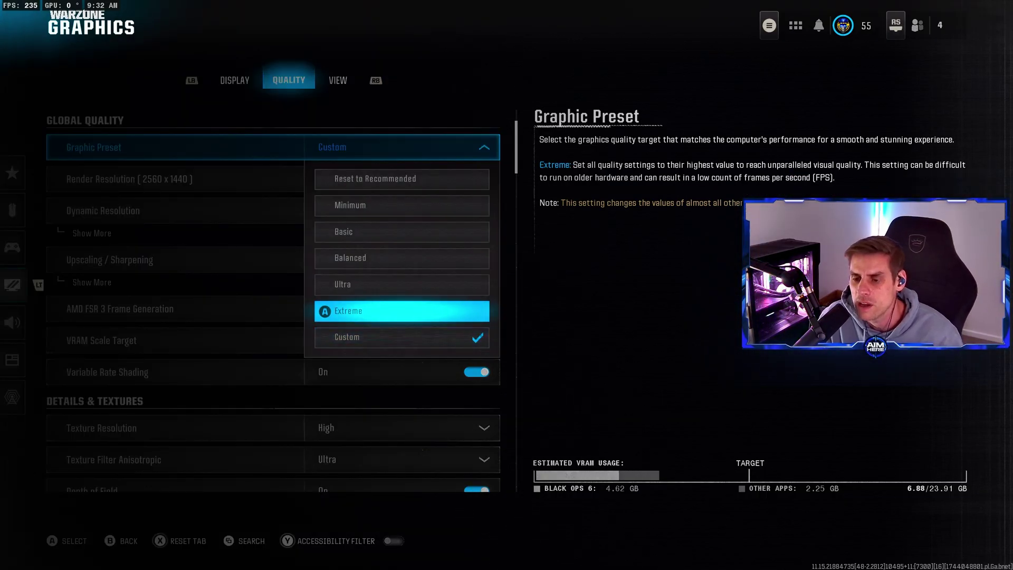
pyautogui.press('Up')
pyautogui.press('Up')
pyautogui.press('Up')
pyautogui.press('Down')
pyautogui.press('Down')
pyautogui.press('Down')
pyautogui.press('Down')
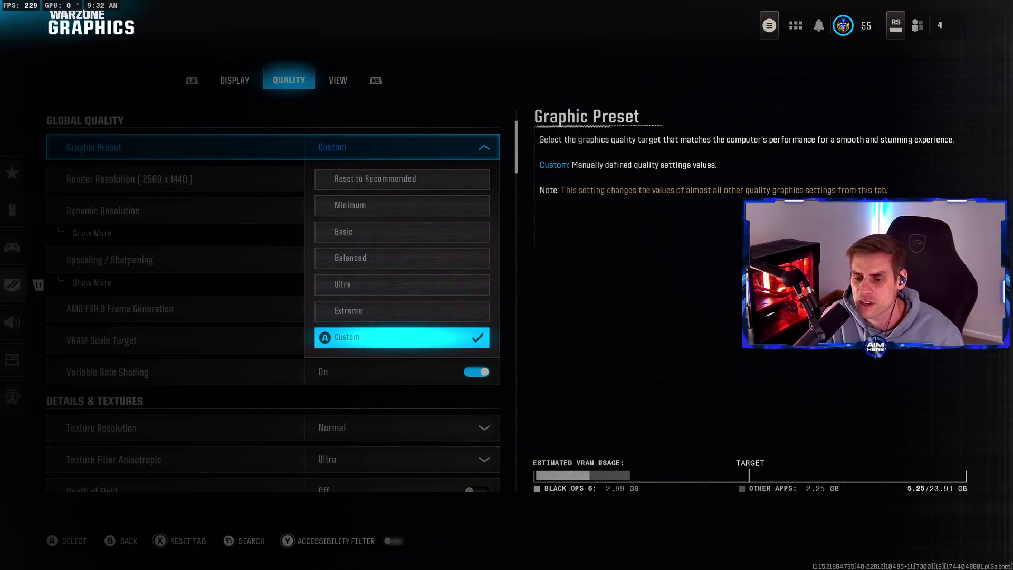
pyautogui.press('Return')
pyautogui.press('Down')
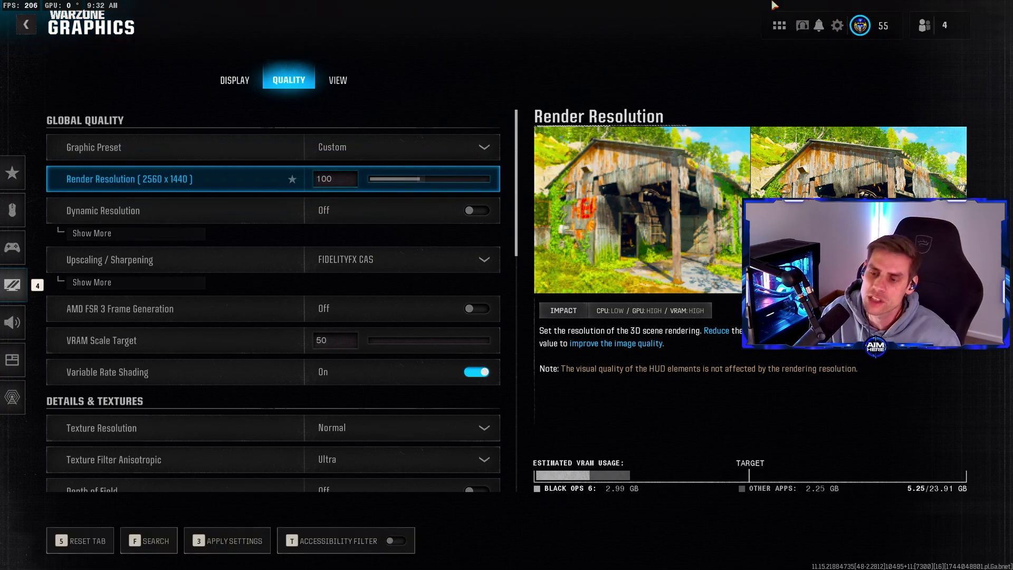
# Step: Try lower Render Resolution values such as 75, and restore the Render Resolution to 100
pyautogui.moveTo(422, 180); pyautogui.dragTo(407, 195)
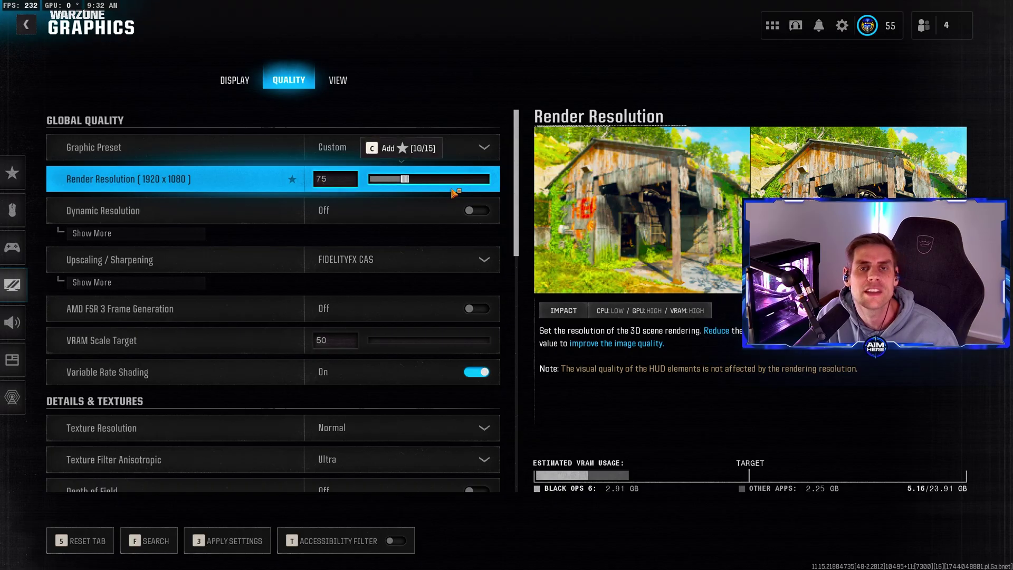
pyautogui.moveTo(402, 192); pyautogui.dragTo(415, 190)
pyautogui.click(337, 184)
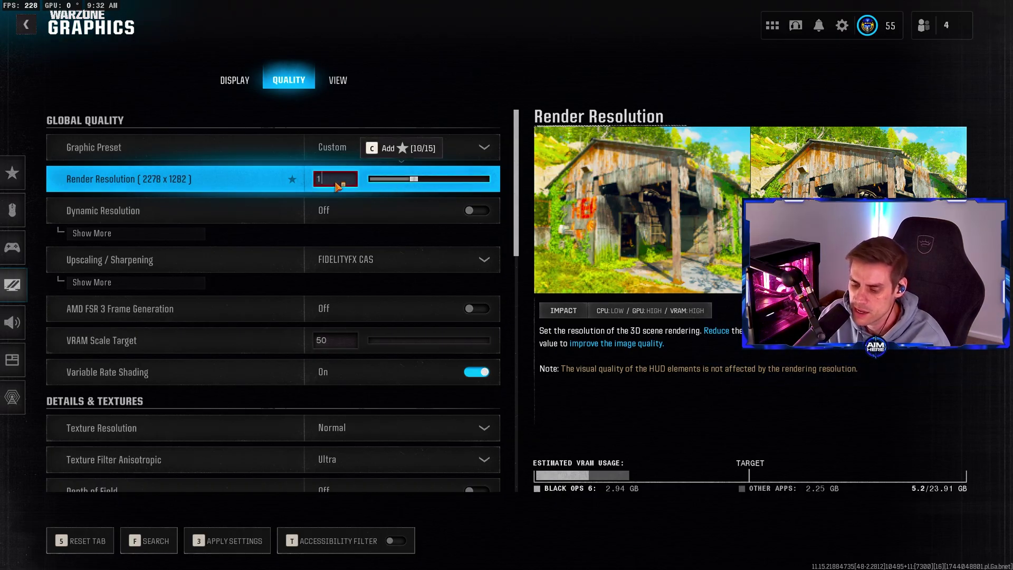
pyautogui.write('100')
pyautogui.press('Return')
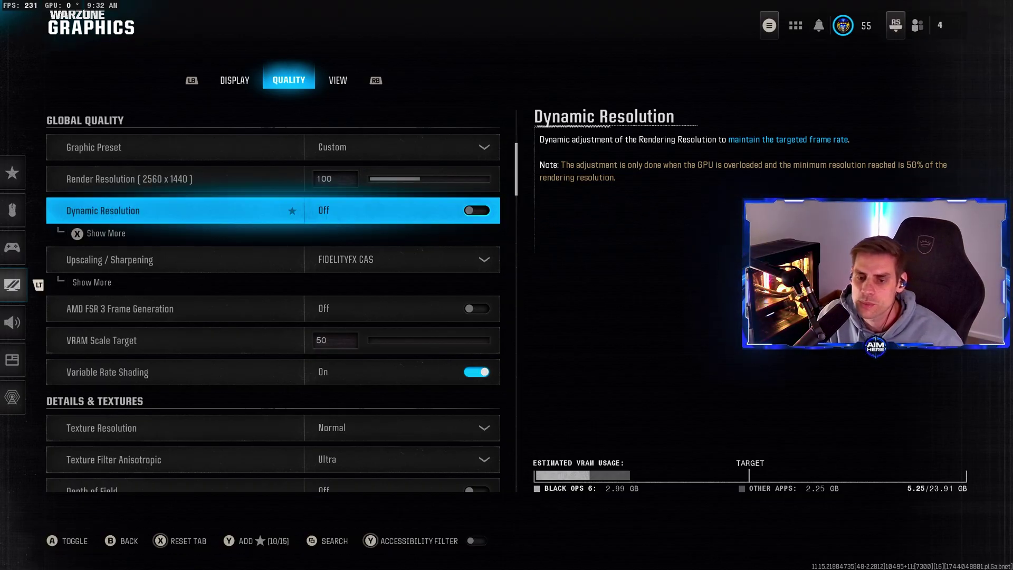
# Step: Review the Upscaling / Sharpening options and the FidelityFX CAS Strength setting without changing them
pyautogui.press('Down')
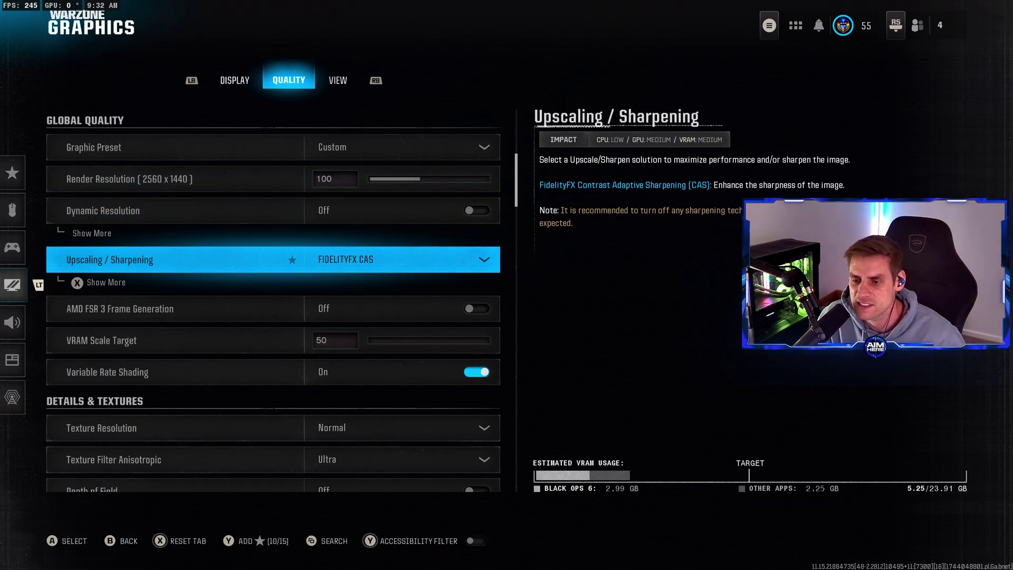
pyautogui.press('Return')
pyautogui.press('Escape')
pyautogui.press('x')
pyautogui.press('Down')
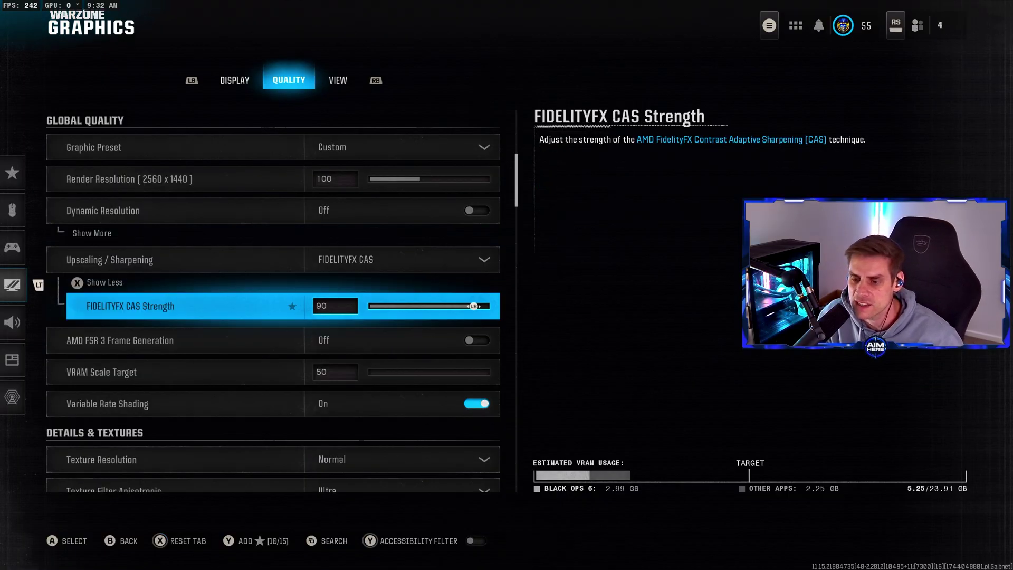
pyautogui.press('Up')
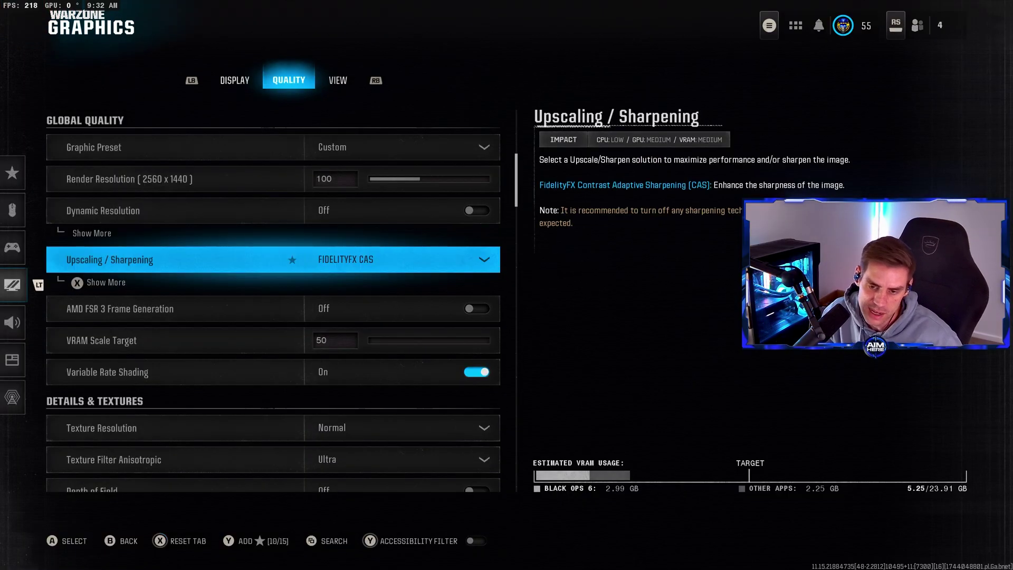
# Step: Review the AMD FSR 3 Frame Generation, VRAM Scale Target and Variable Rate Shading settings
pyautogui.press('Down')
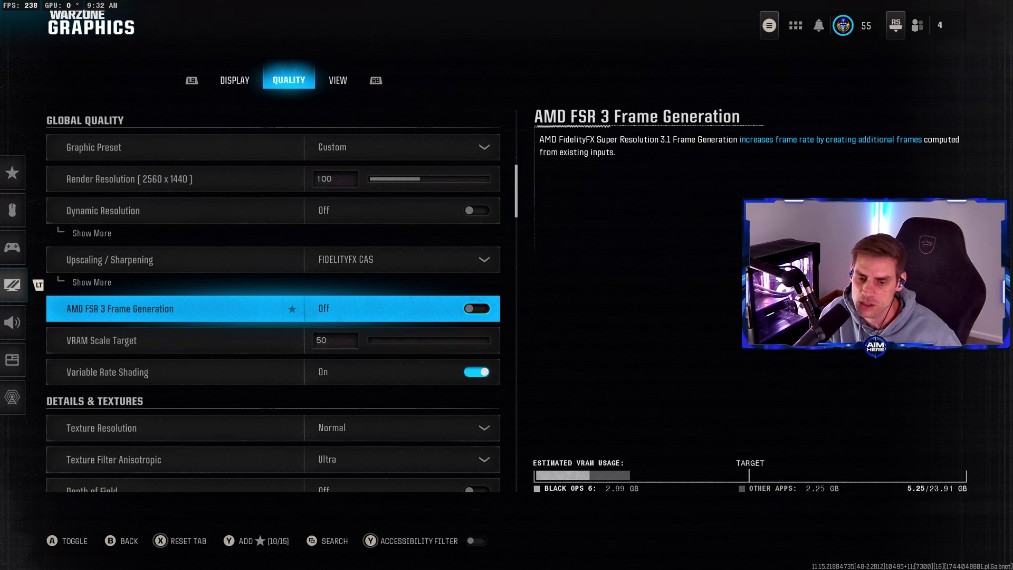
pyautogui.press('Down')
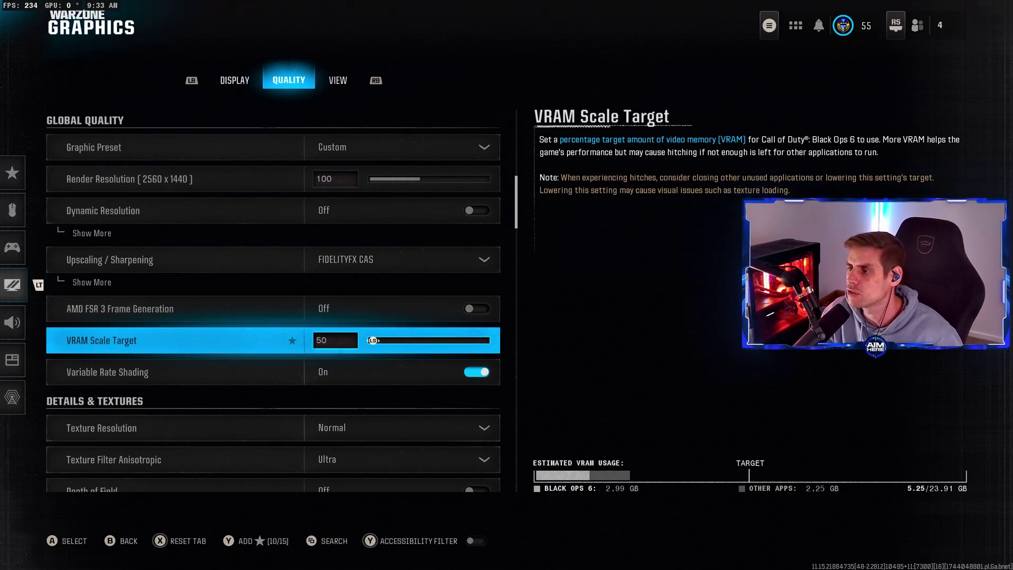
pyautogui.press('Down')
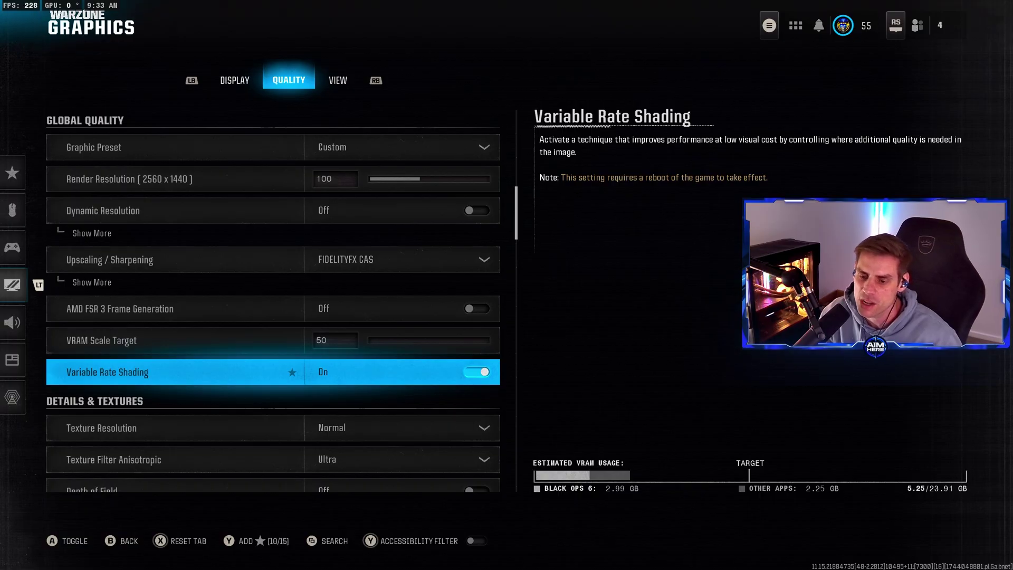
# Step: Set Texture Resolution to Low in the Details & Textures section
pyautogui.press('Down')
pyautogui.press('Down')
pyautogui.press('Down')
pyautogui.press('Down')
pyautogui.press('Down')
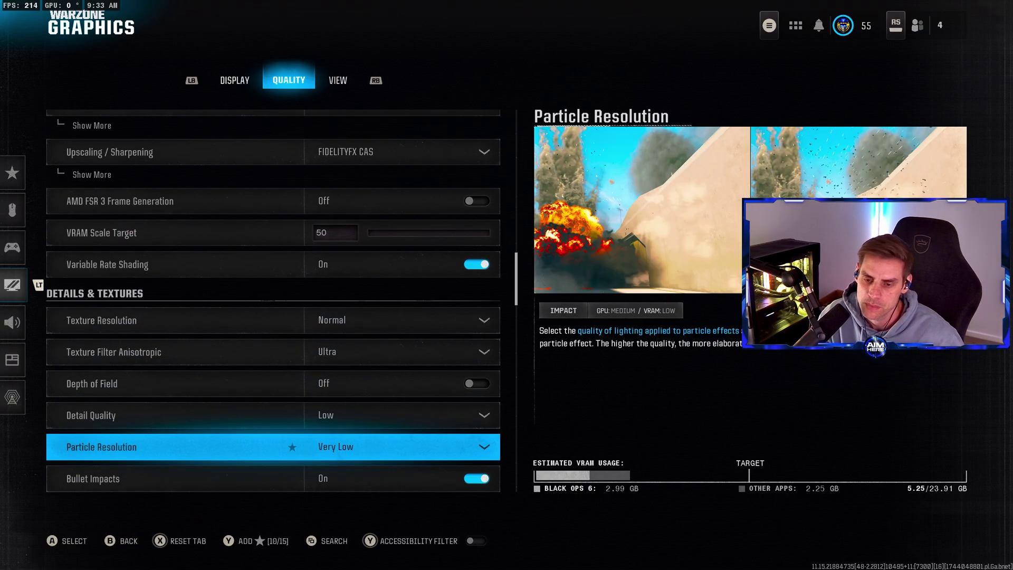
pyautogui.press('Up')
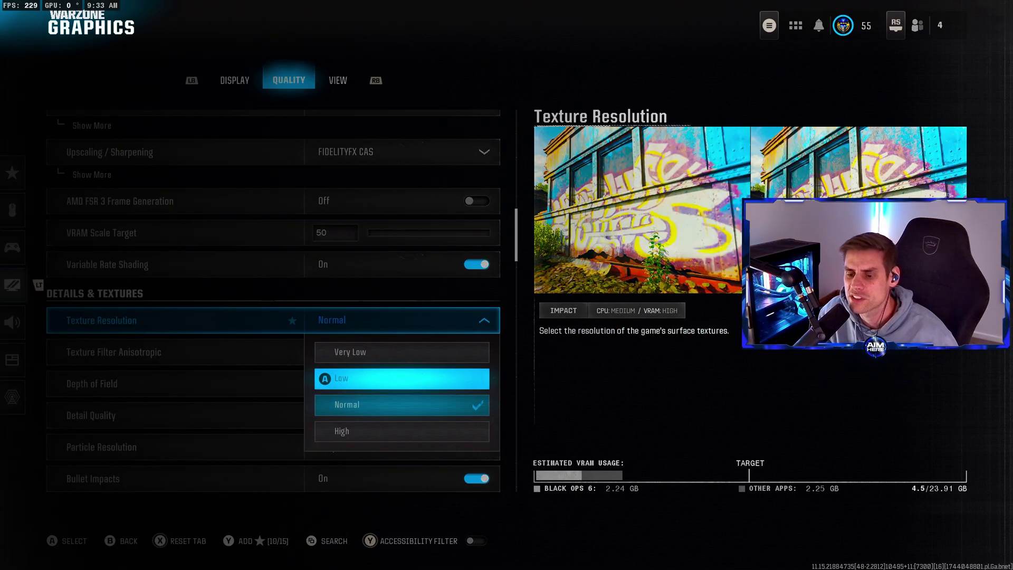
pyautogui.press('Return')
# Step: Set Texture Filter Anisotropic to Normal
pyautogui.press('Down')
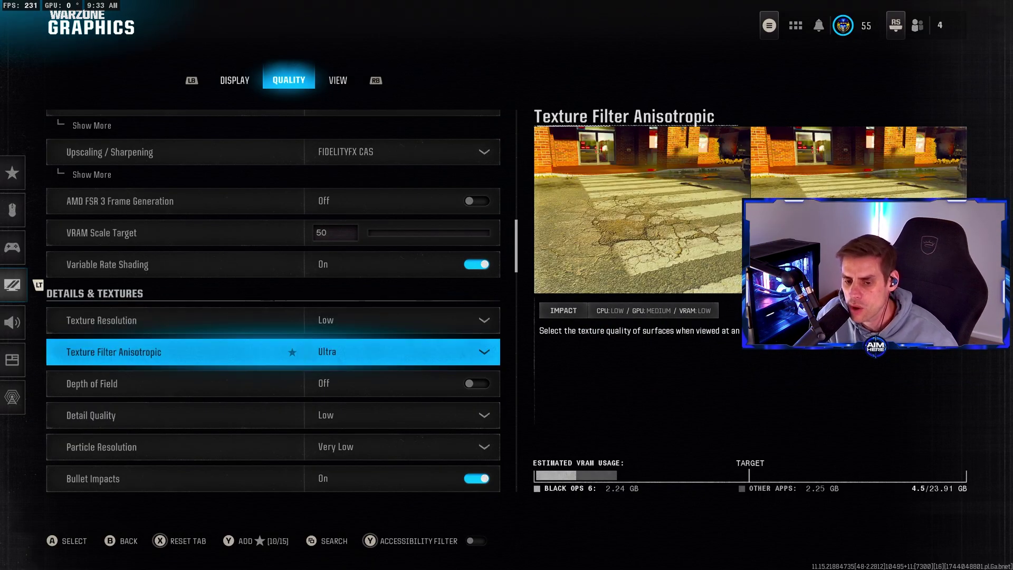
pyautogui.press('Return')
pyautogui.press('Up')
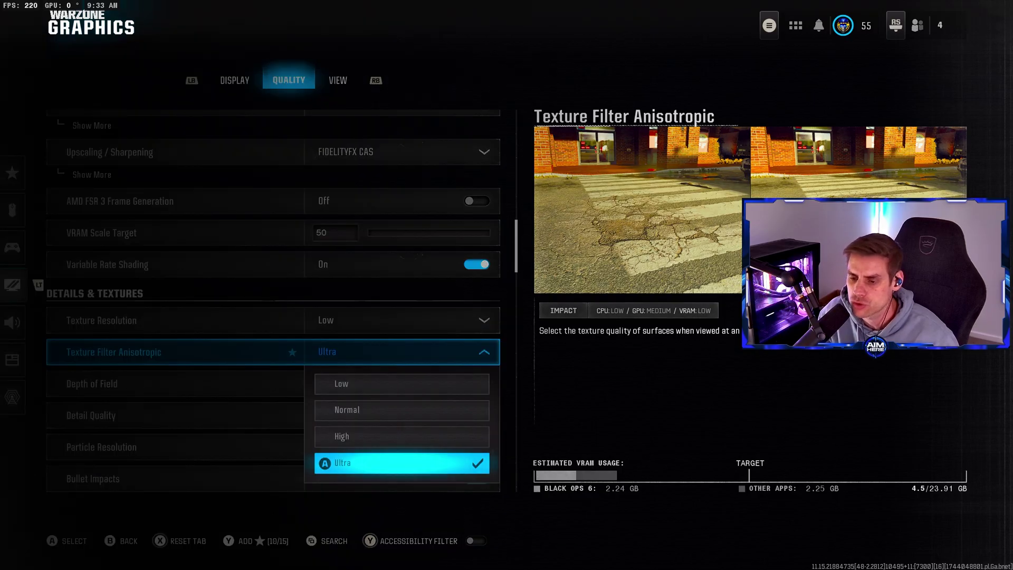
pyautogui.press('Up')
pyautogui.press('Return')
# Step: Review the Depth of Field, Detail Quality, Particle Resolution, Bullet Impacts and Persistent Effects settings
pyautogui.press('Down')
pyautogui.press('Down')
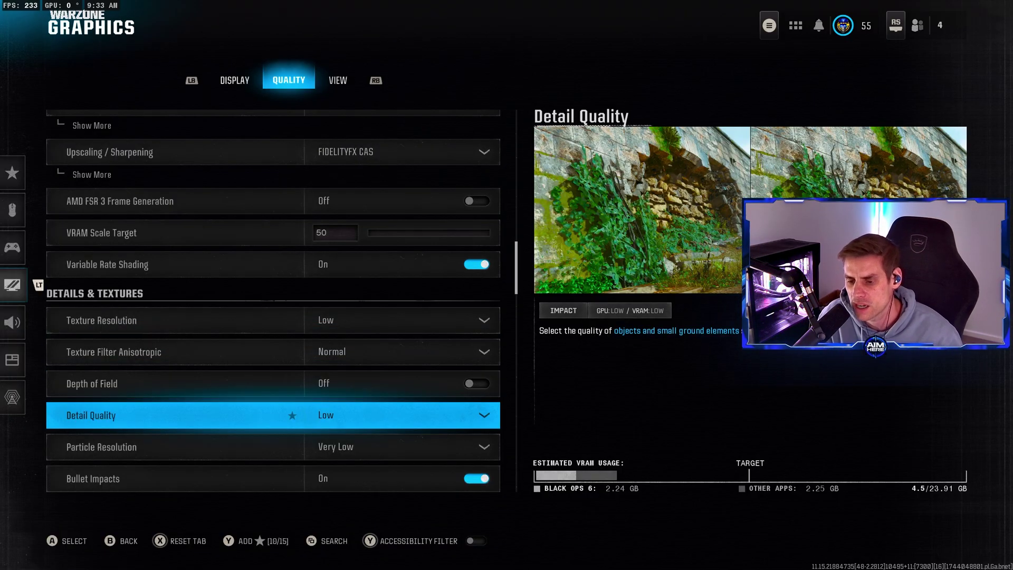
pyautogui.press('Down')
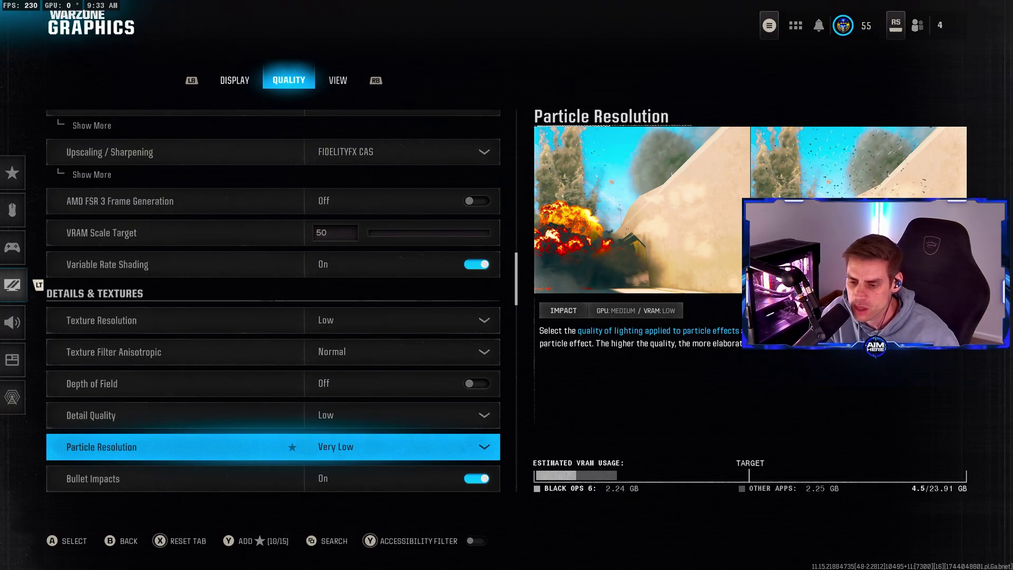
pyautogui.press('Down')
pyautogui.press('Down')
pyautogui.press('Down')
pyautogui.press('Up')
pyautogui.press('Up')
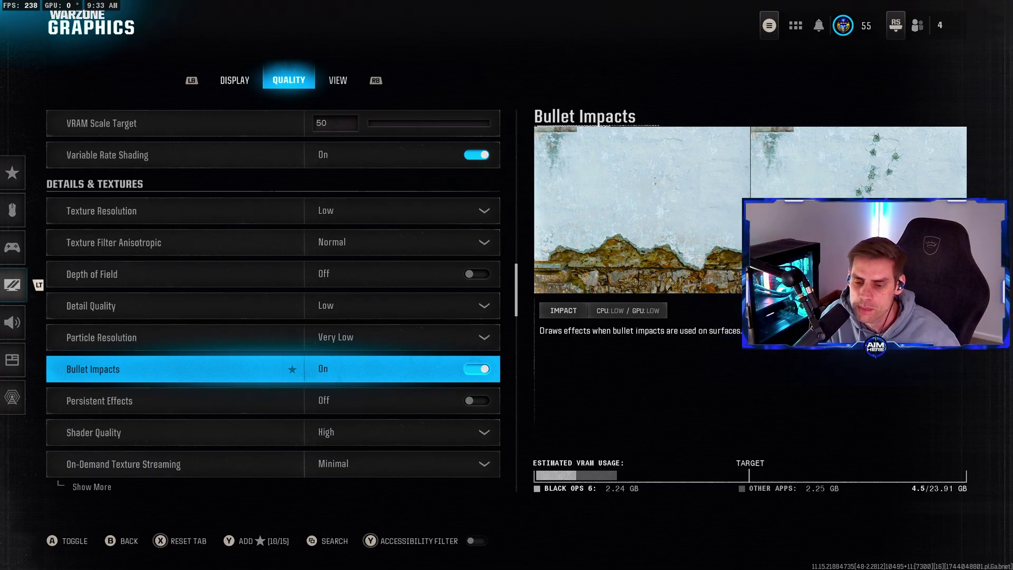
pyautogui.press('Down')
pyautogui.press('Down')
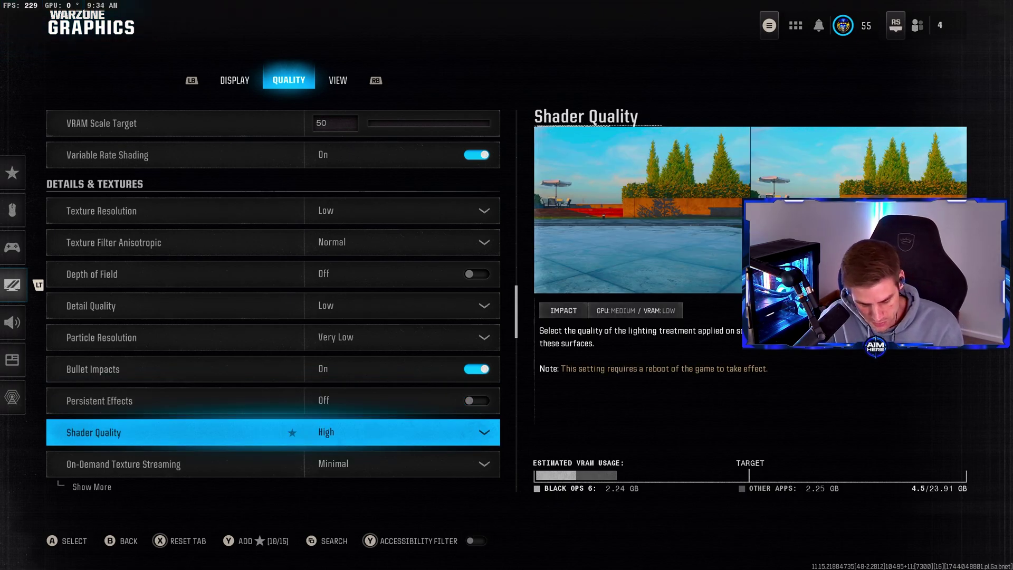
# Step: Set Shader Quality to Low
pyautogui.press('Return')
pyautogui.press('Up')
pyautogui.press('Up')
pyautogui.press('Return')
# Step: Inspect the On-Demand Texture Streaming options and its expanded Allocated Texture Cache Size details, then collapse them
pyautogui.press('Down')
pyautogui.press('Return')
pyautogui.press('Escape')
pyautogui.press('x')
pyautogui.press('Down')
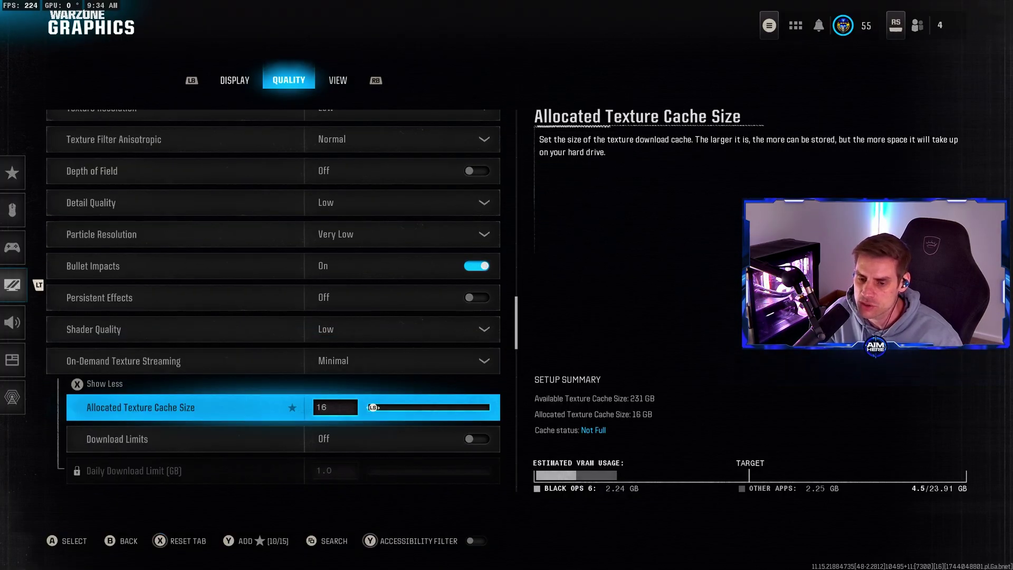
pyautogui.press('Up')
pyautogui.press('x')
# Step: Review Local Texture Streaming Quality and the Shadow & Lighting settings for shadows, occlusion and reflections
pyautogui.press('Down')
pyautogui.press('Down')
pyautogui.press('Down')
pyautogui.press('Down')
pyautogui.press('Down')
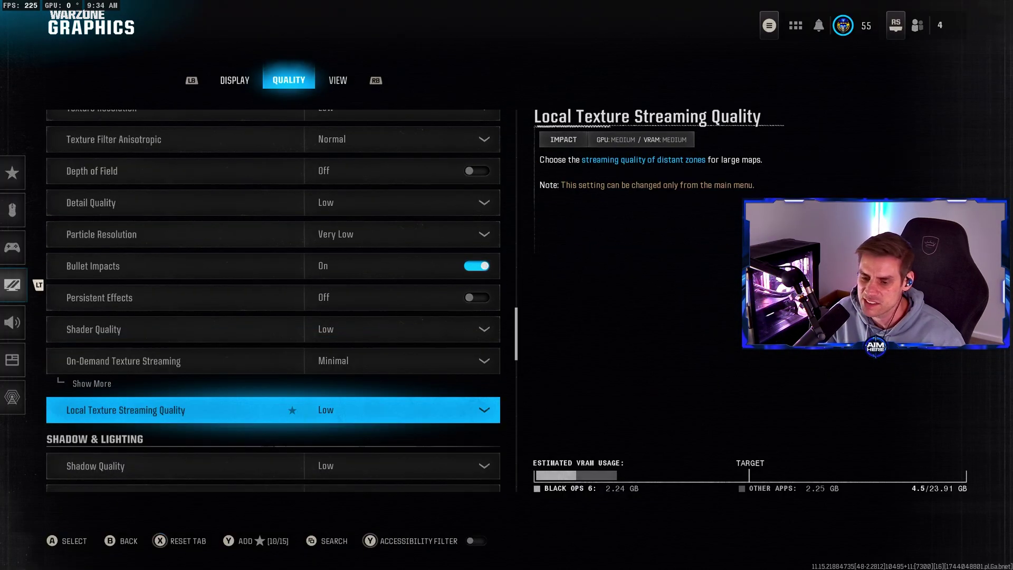
pyautogui.press('Up')
pyautogui.press('Up')
pyautogui.press('Up')
pyautogui.press('Down')
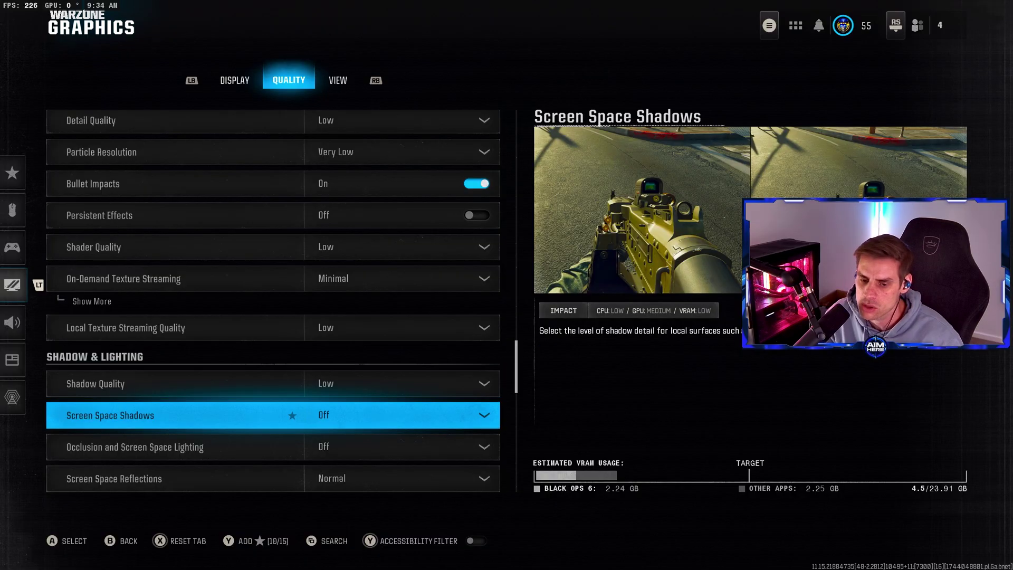
pyautogui.press('Down')
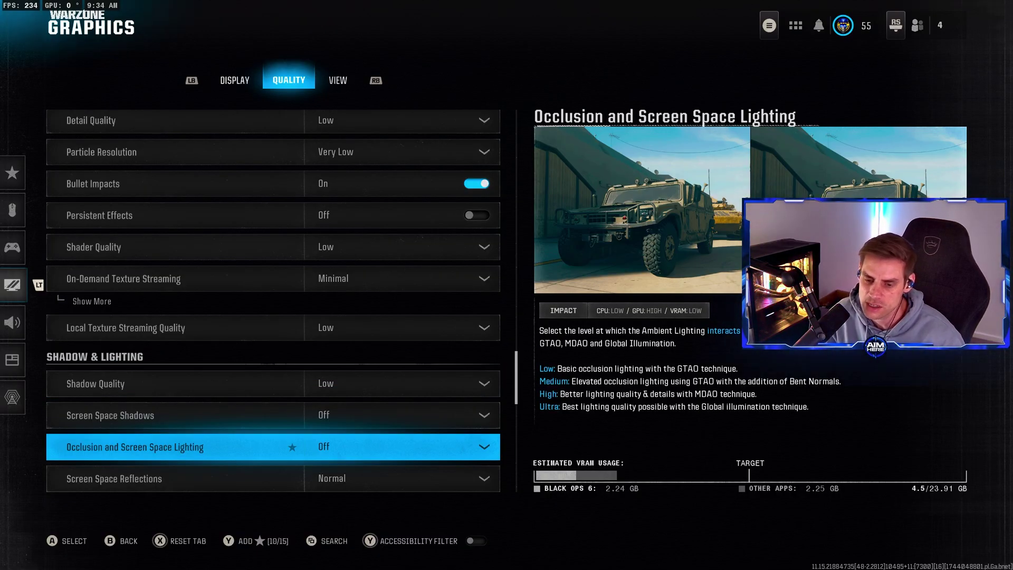
pyautogui.press('Down')
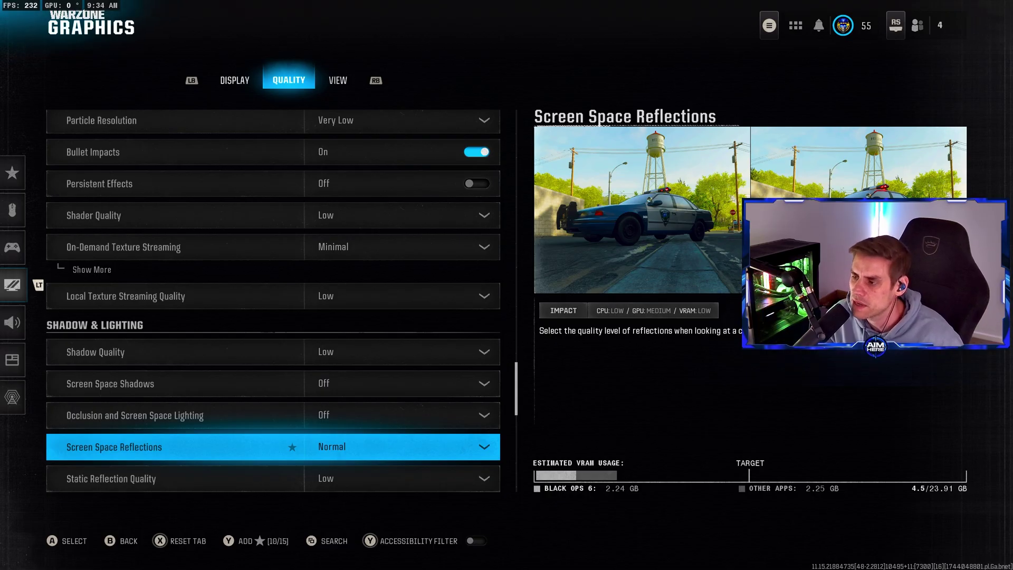
pyautogui.press('Down')
pyautogui.press('Down')
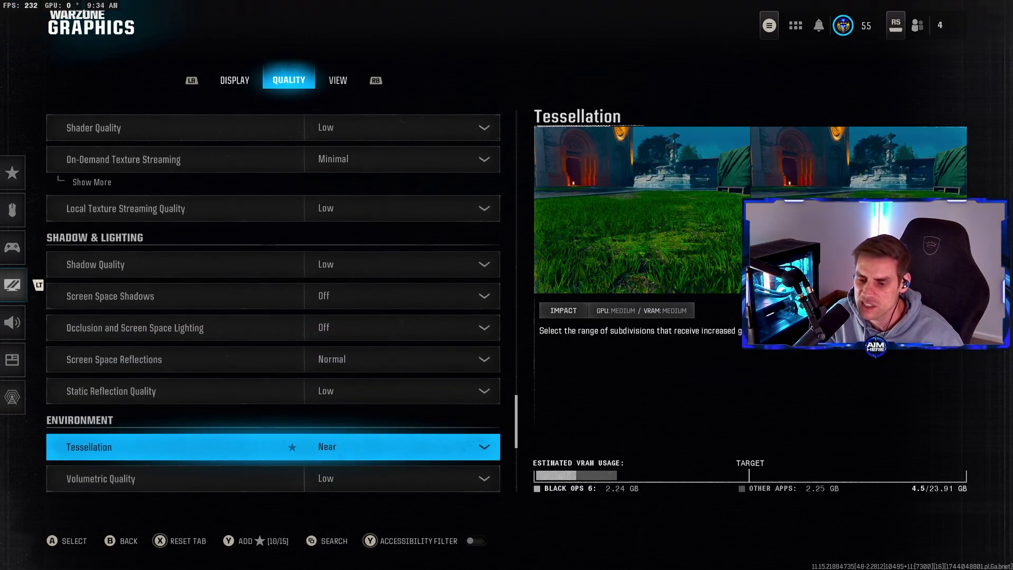
# Step: Review Static Reflection Quality and the Environment settings from Tessellation through Water Quality
pyautogui.press('Down')
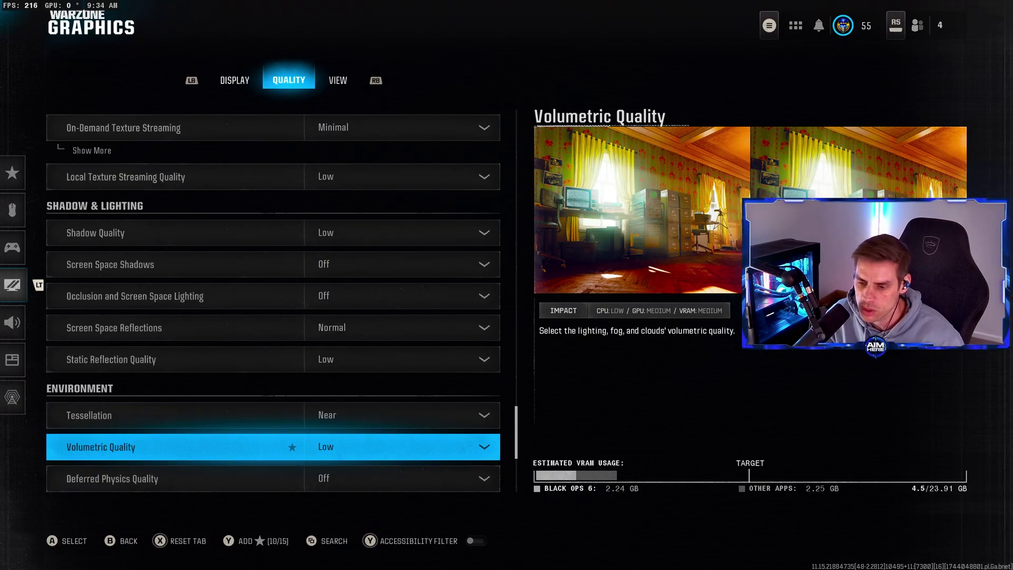
pyautogui.press('Down')
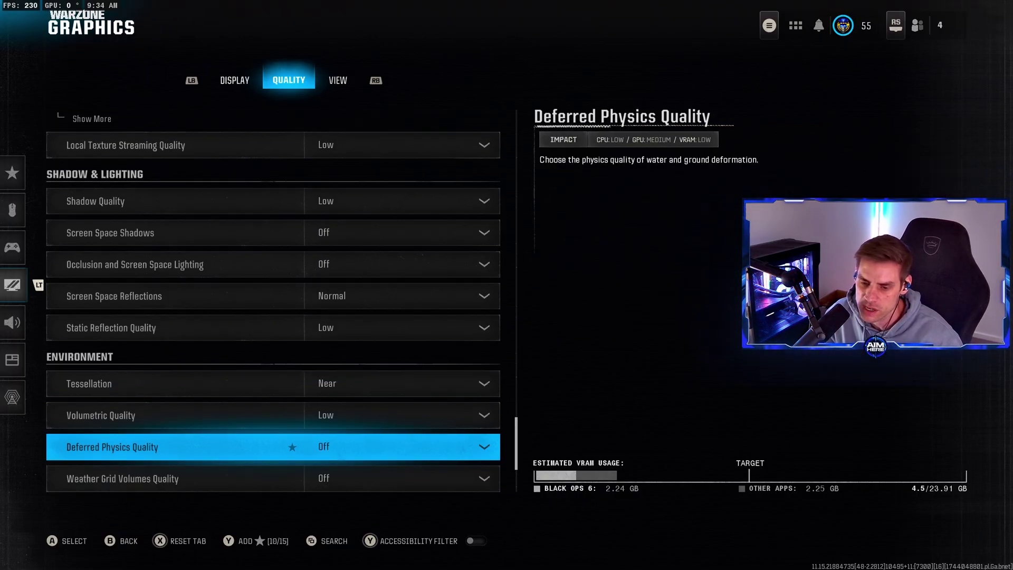
pyautogui.press('Down')
pyautogui.press('Down')
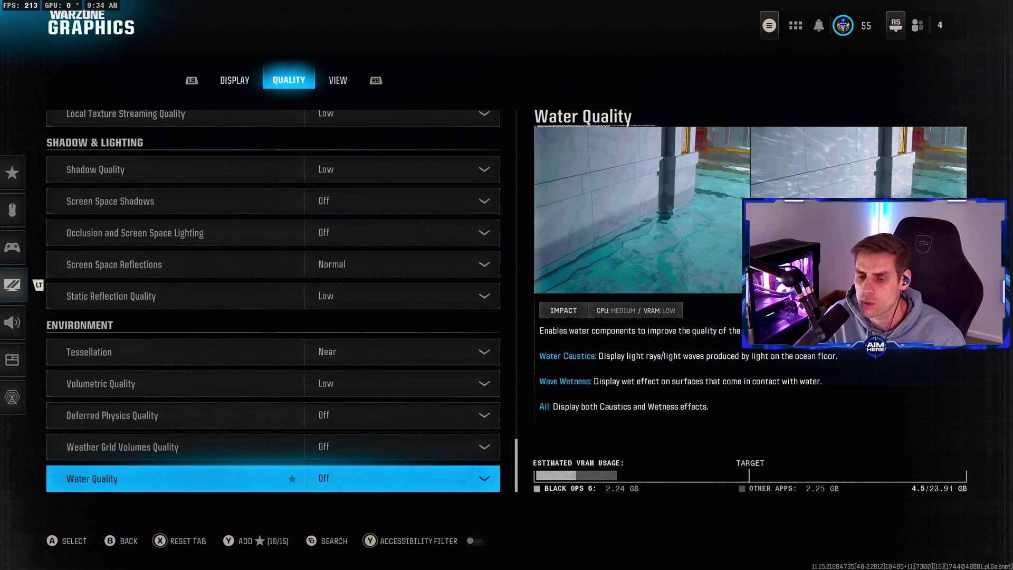
# Step: Open the View graphics settings and examine the Inverted Flashbang and Field of View (FOV) options
pyautogui.press('e')
pyautogui.press('Up')
pyautogui.press('Up')
pyautogui.press('Return')
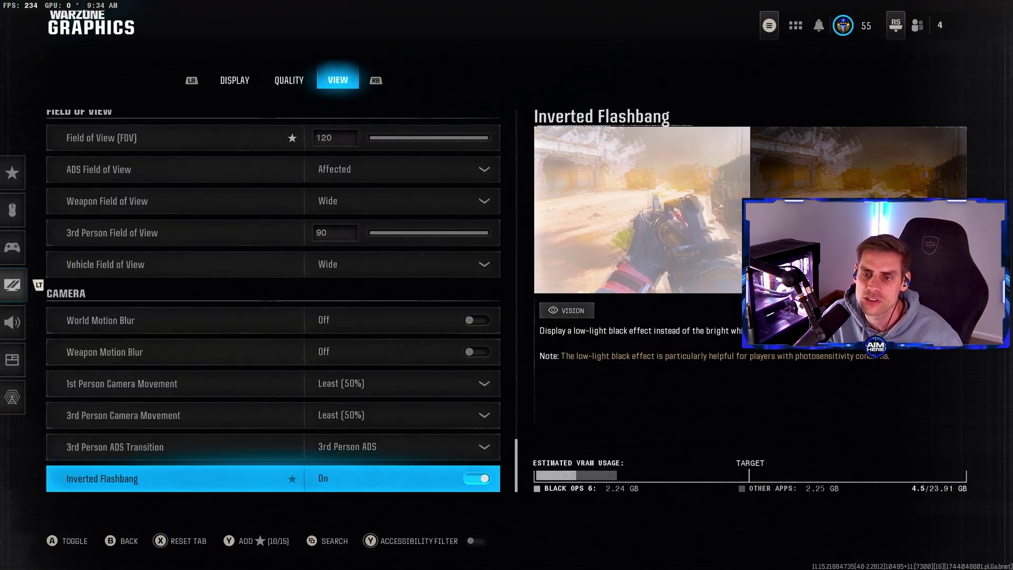
pyautogui.press('Up')
pyautogui.press('Up')
pyautogui.press('Up')
pyautogui.press('Up')
pyautogui.press('Up')
pyautogui.press('Up')
pyautogui.press('Up')
pyautogui.press('Up')
pyautogui.press('Up')
pyautogui.press('Up')
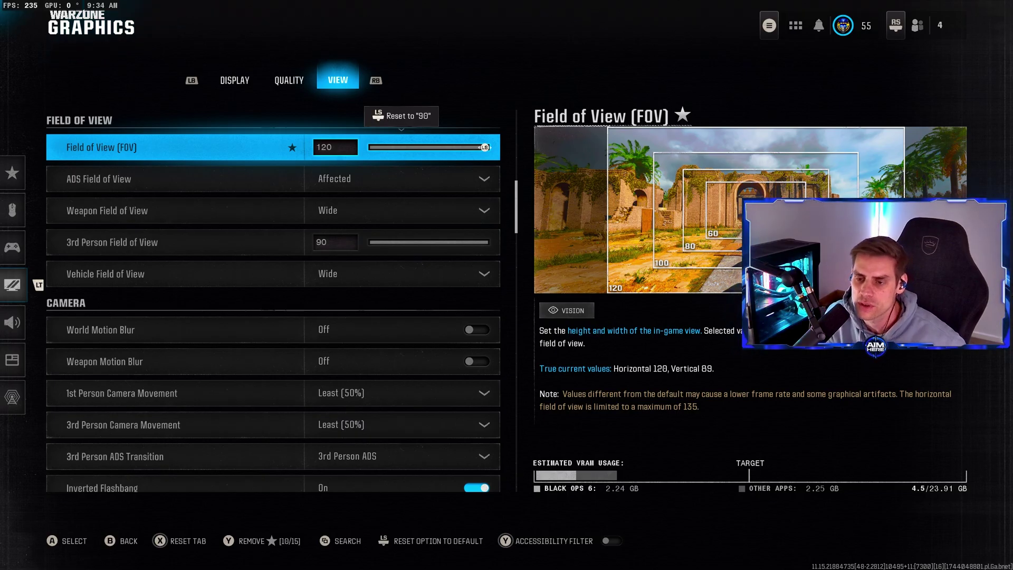
# Step: Review the ADS, Weapon, 3rd Person and Vehicle Field of View settings
pyautogui.press('Down')
pyautogui.press('Return')
pyautogui.press('Escape')
pyautogui.press('Down')
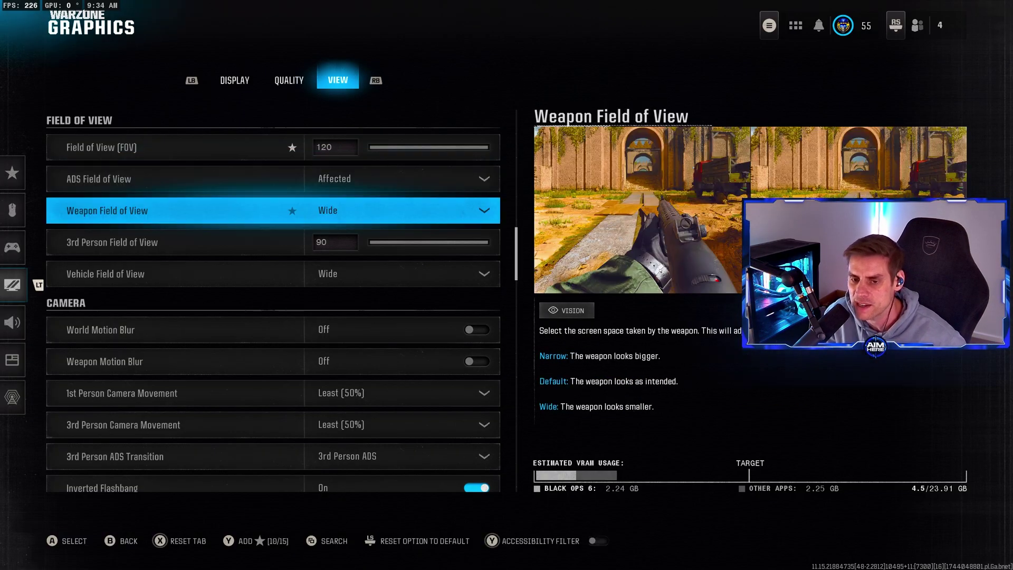
pyautogui.press('Down')
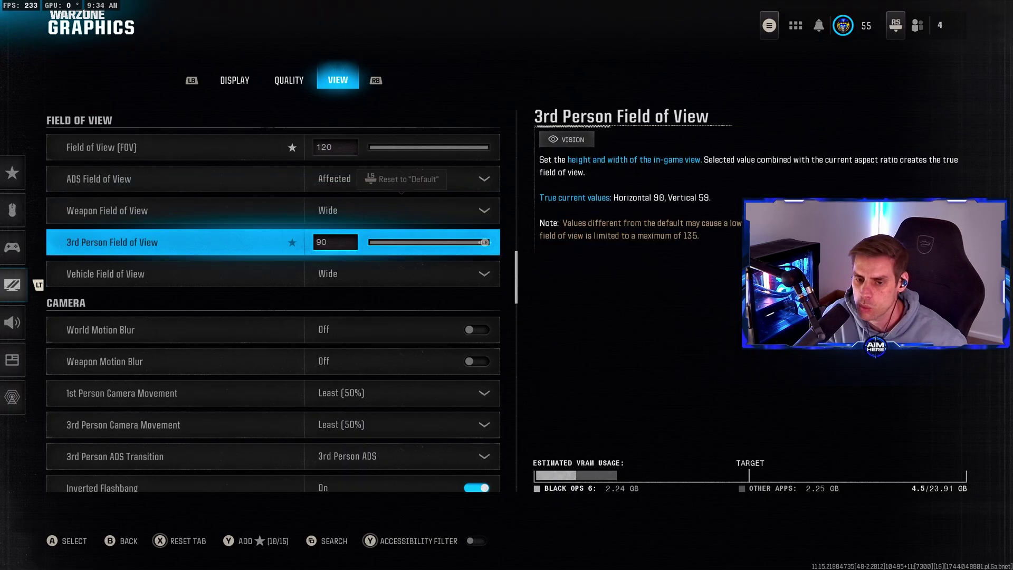
pyautogui.press('Down')
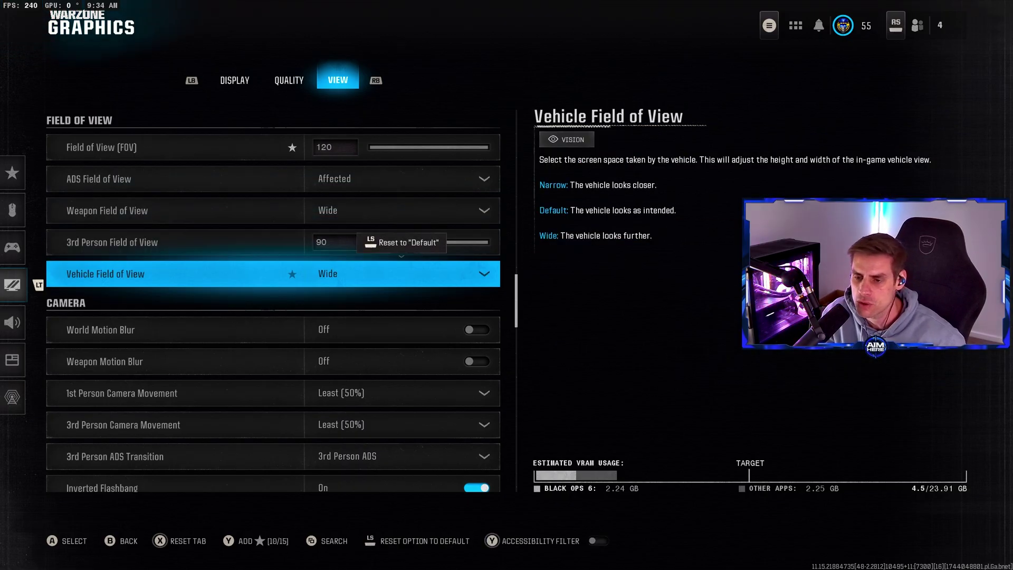
# Step: Review the Camera settings for motion blur, camera movement, 3rd Person ADS Transition and Inverted Flashbang, plus the Motion Reduction Preset
pyautogui.press('Down')
pyautogui.press('Down')
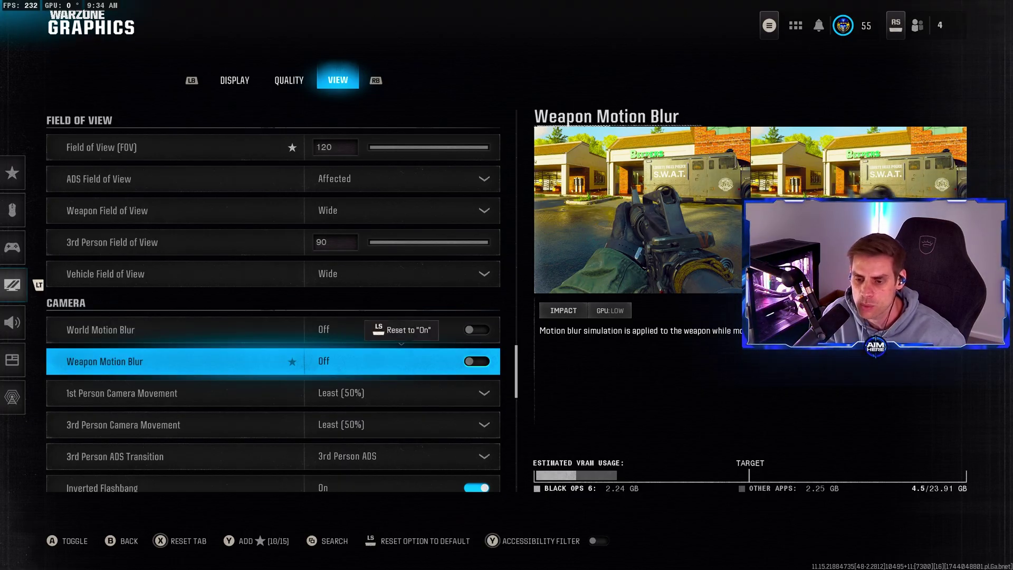
pyautogui.press('Down')
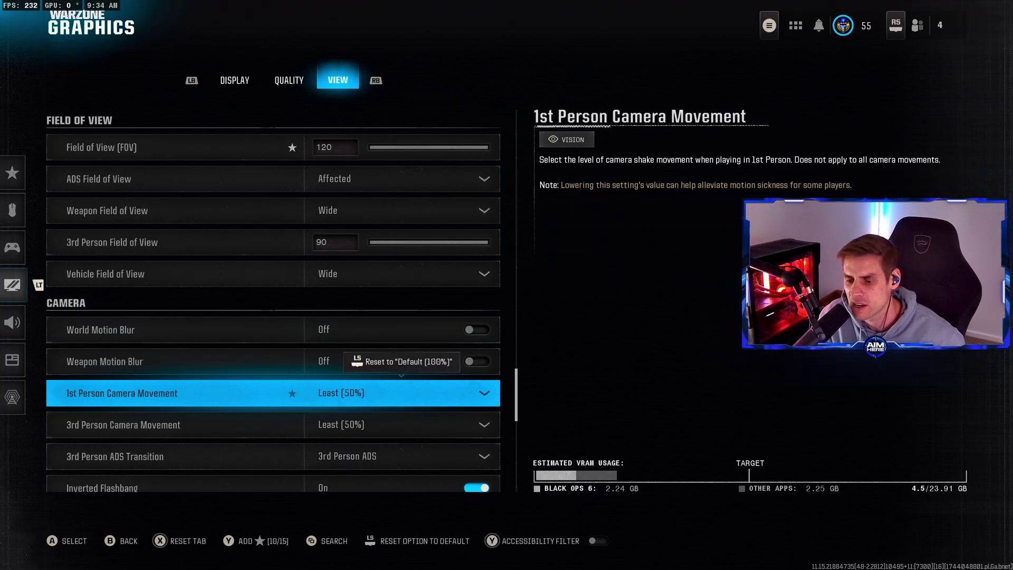
pyautogui.press('Down')
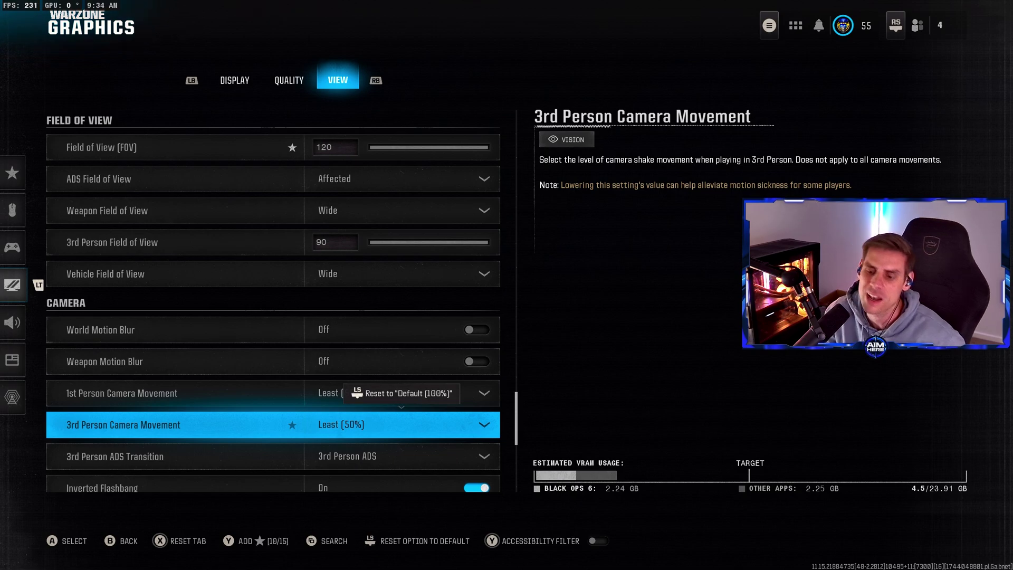
pyautogui.press('Down')
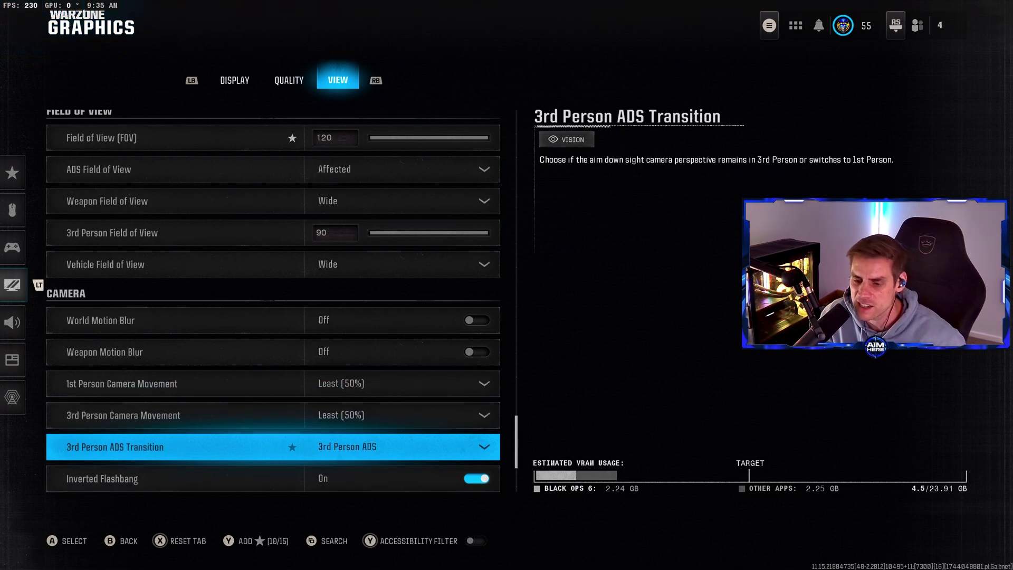
pyautogui.press('Down')
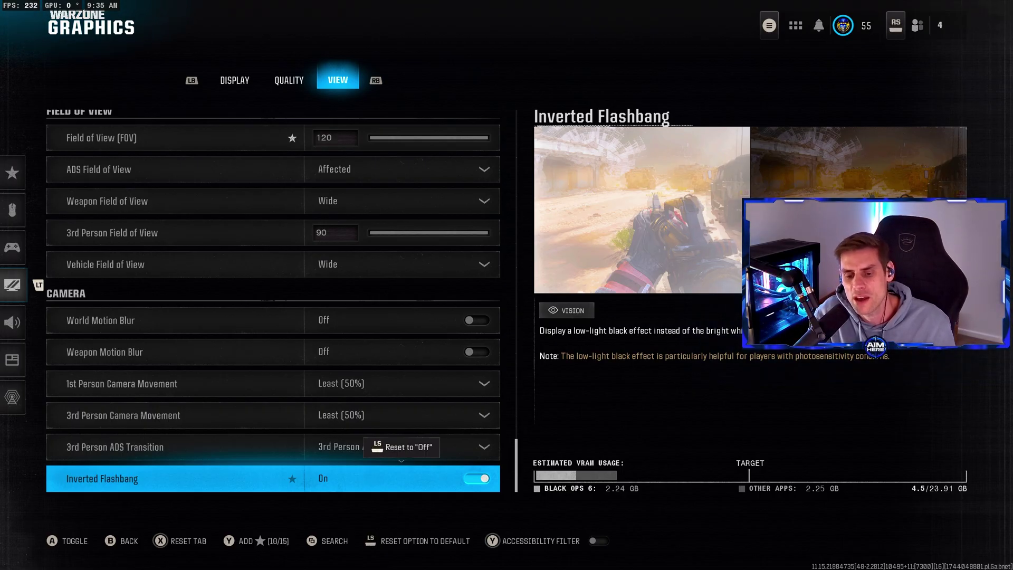
pyautogui.press('Down')
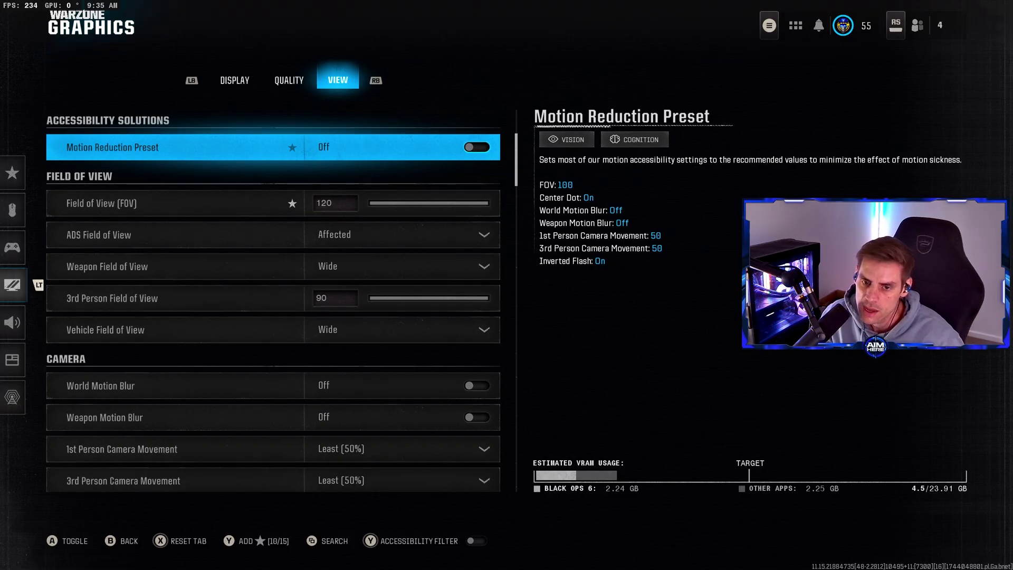
pyautogui.press('Escape')
pyautogui.press('Return')
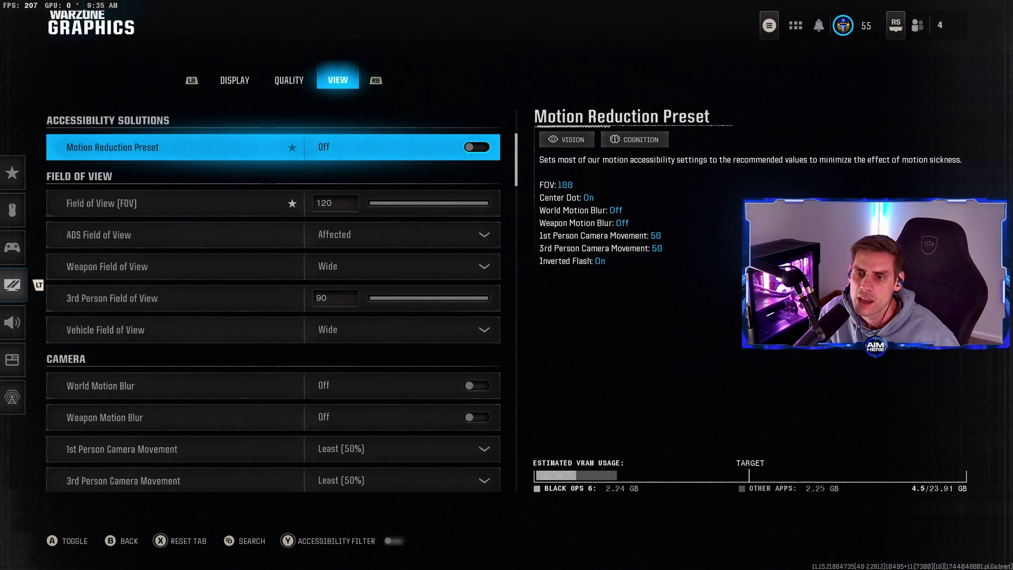
# Step: Switch from the Graphics settings to the Controller settings and check the Aiming Input Device
pyautogui.press('Tab')
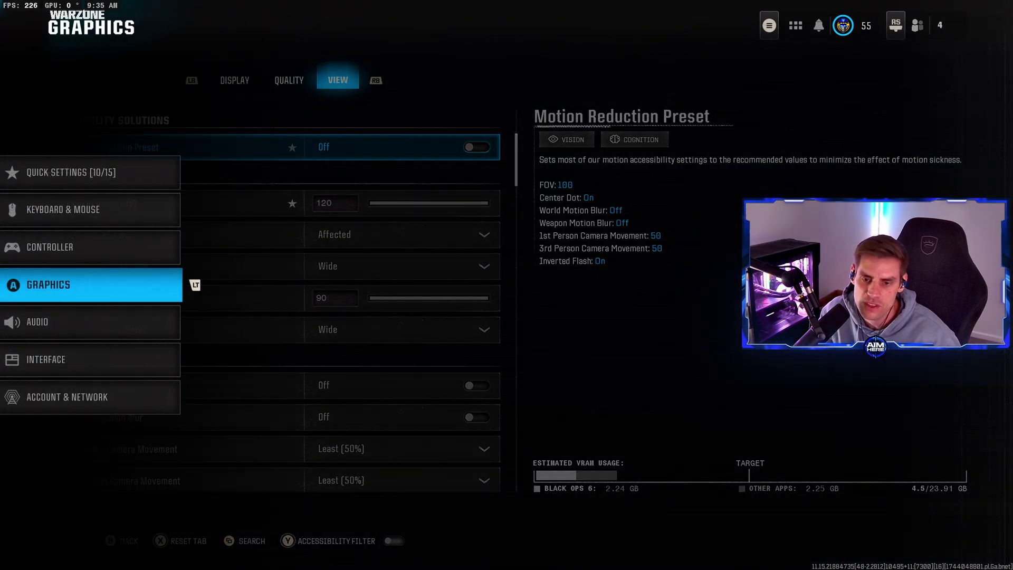
pyautogui.press('Up')
pyautogui.press('Return')
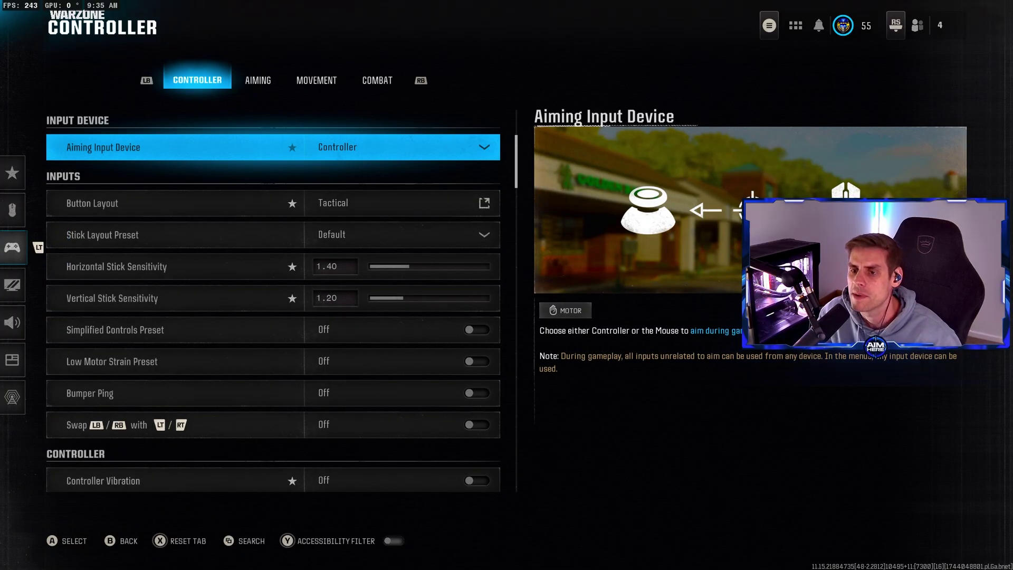
pyautogui.press('Return')
pyautogui.press('Return')
# Step: Review the Button Layout, Stick Layout Preset and the horizontal and vertical stick sensitivity settings
pyautogui.press('Down')
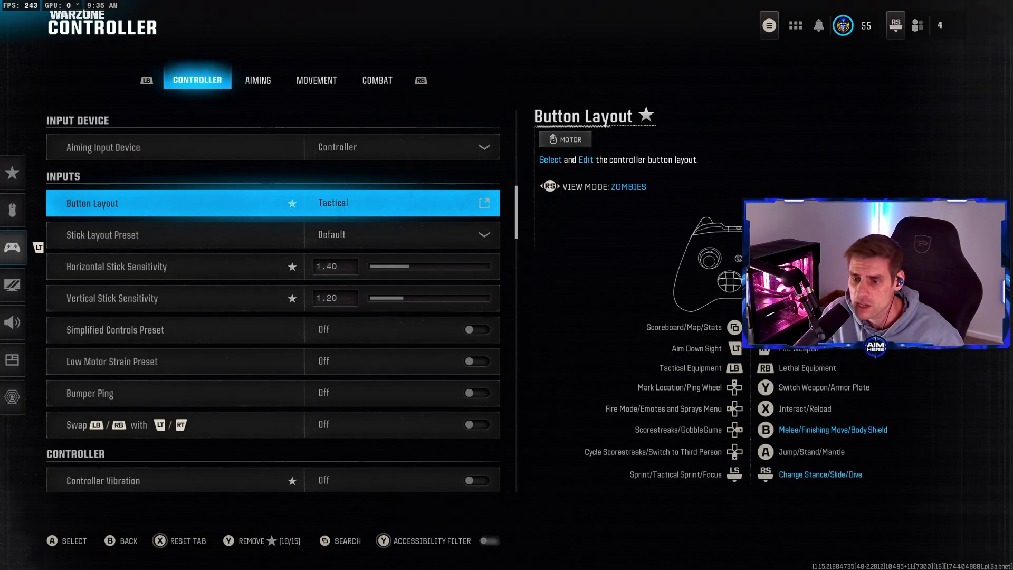
pyautogui.press('Down')
pyautogui.press('Down')
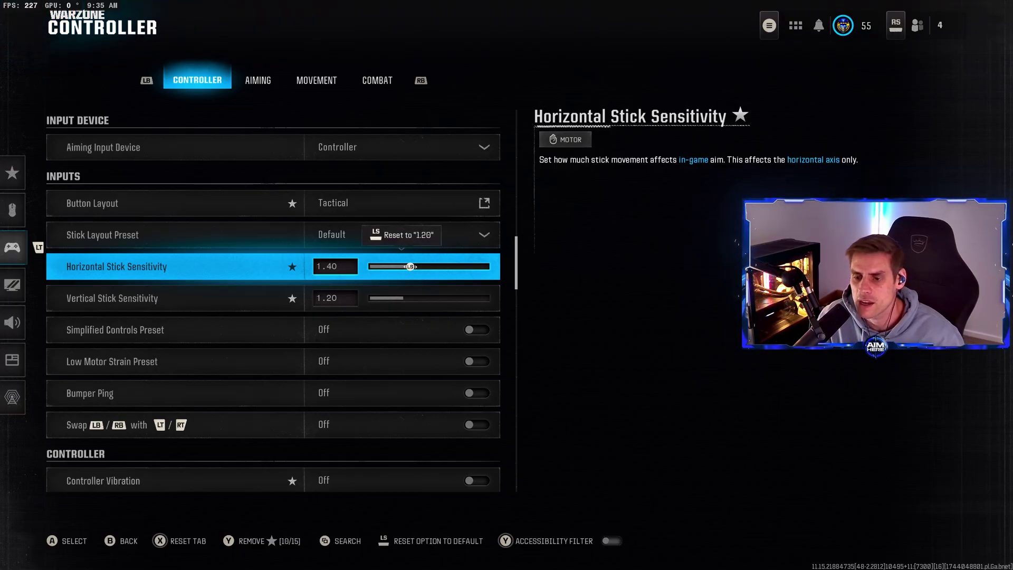
pyautogui.press('Down')
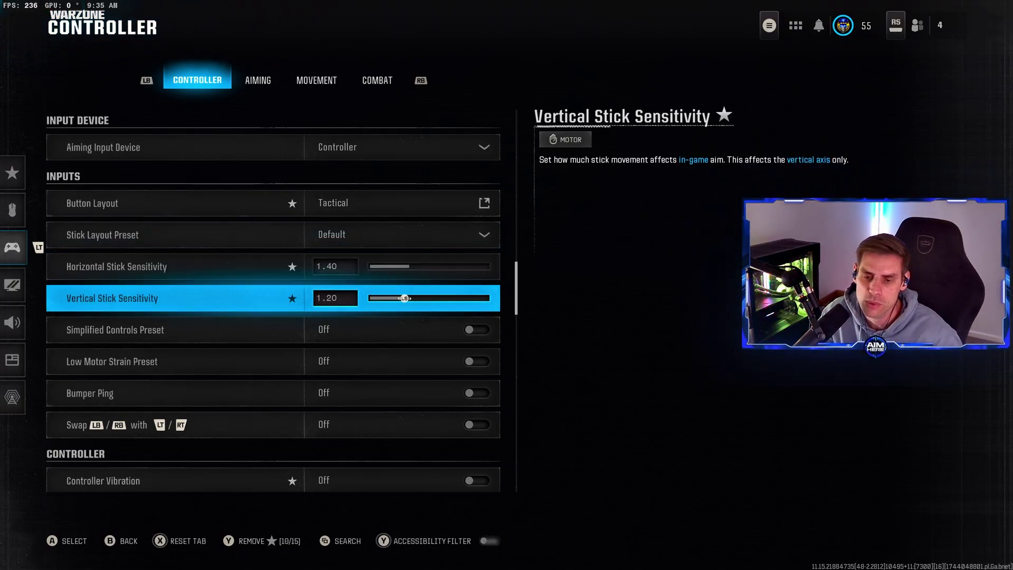
pyautogui.press('Up')
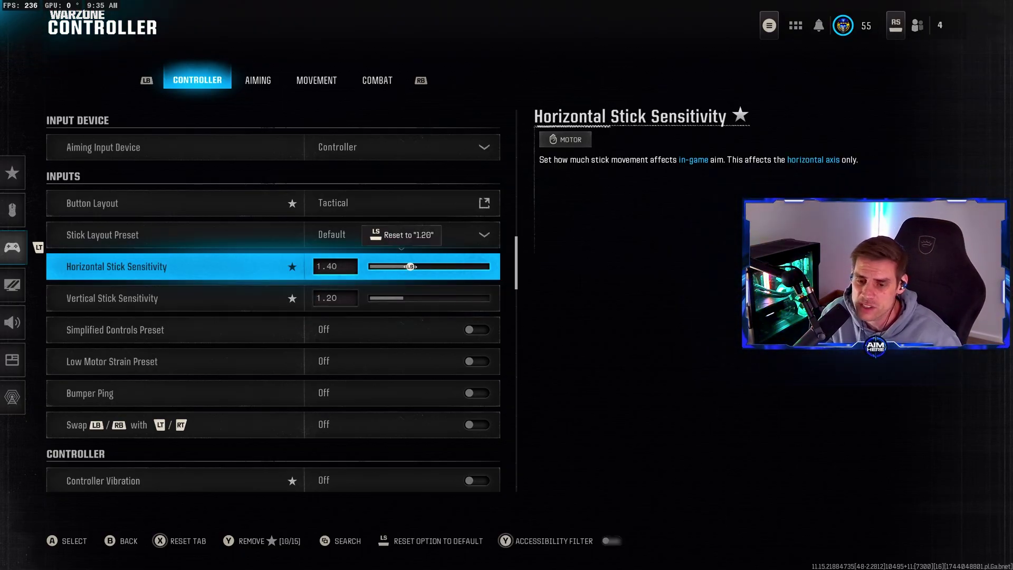
# Step: Review the remaining controller input options from Simplified Controls Preset through Controller Vibration
pyautogui.press('Down')
pyautogui.press('Down')
pyautogui.press('Down')
pyautogui.press('Down')
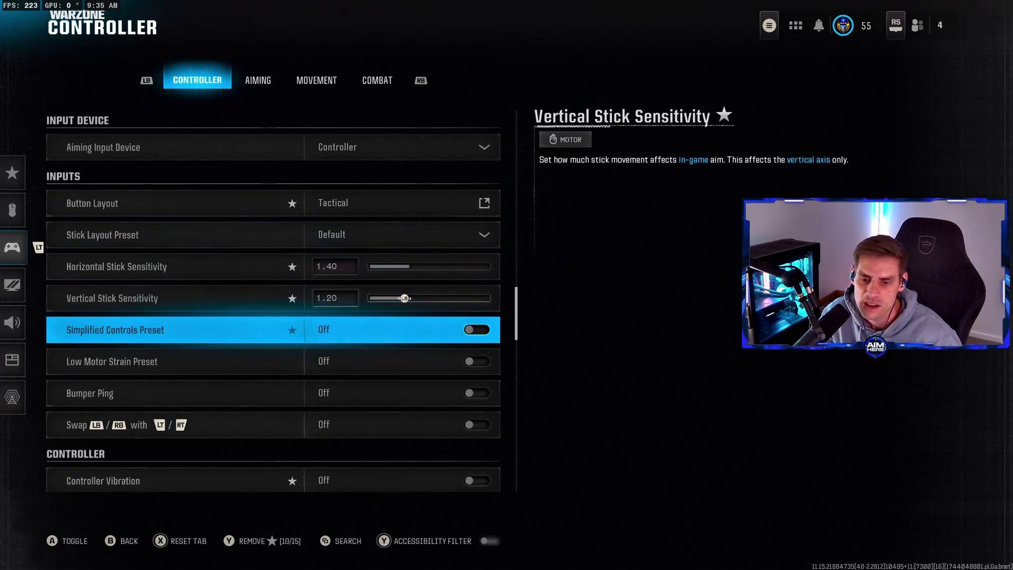
pyautogui.press('Down')
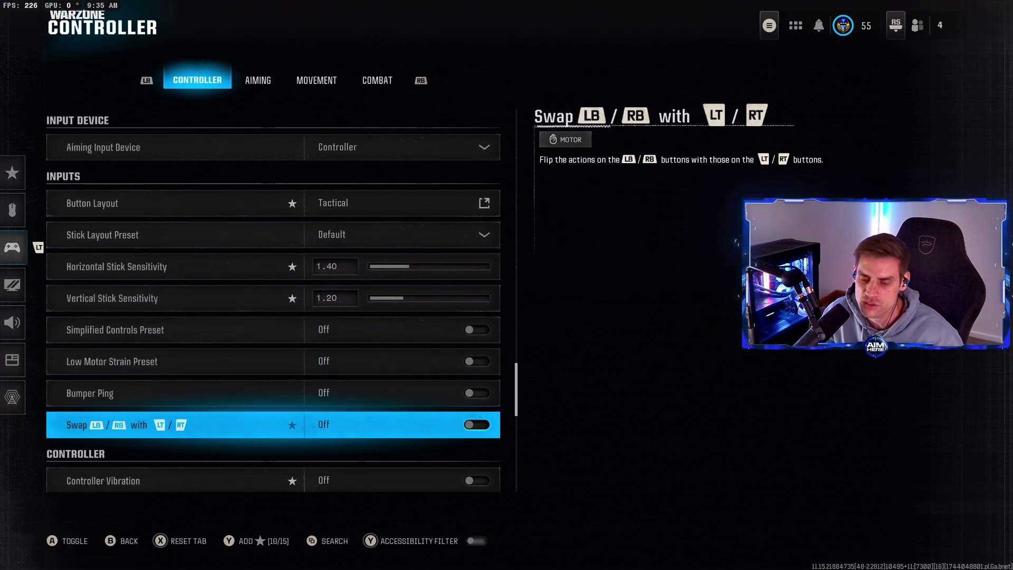
pyautogui.press('Down')
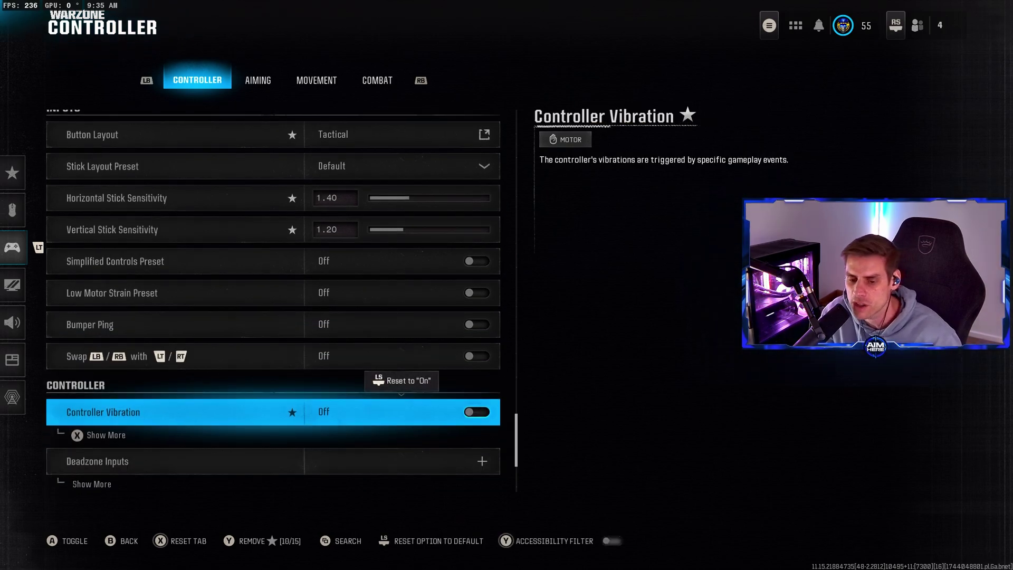
# Step: Expand the Deadzone Inputs group, start Test Stick Deadzone and stop the test again
pyautogui.press('Down')
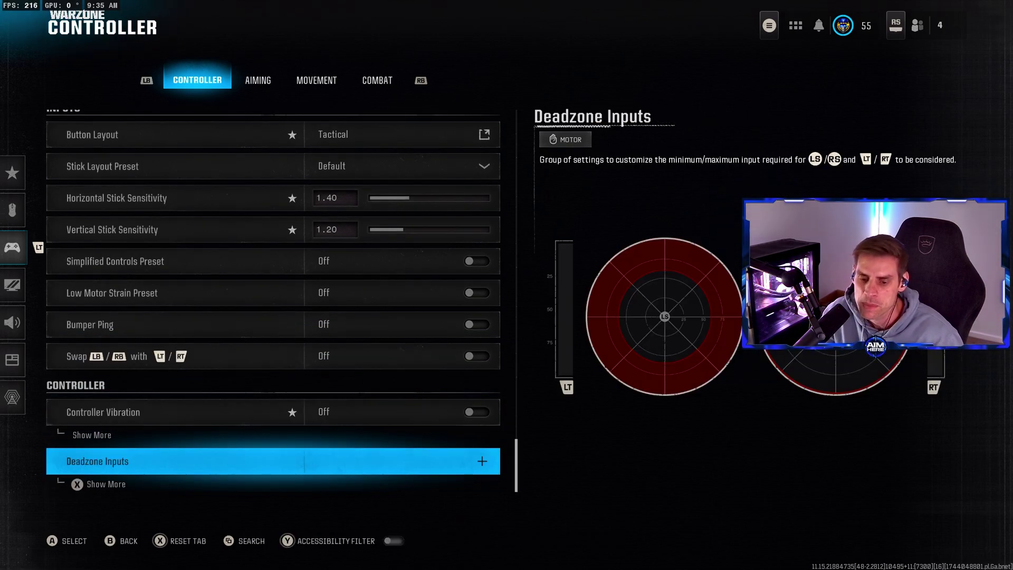
pyautogui.press('Return')
pyautogui.press('Down')
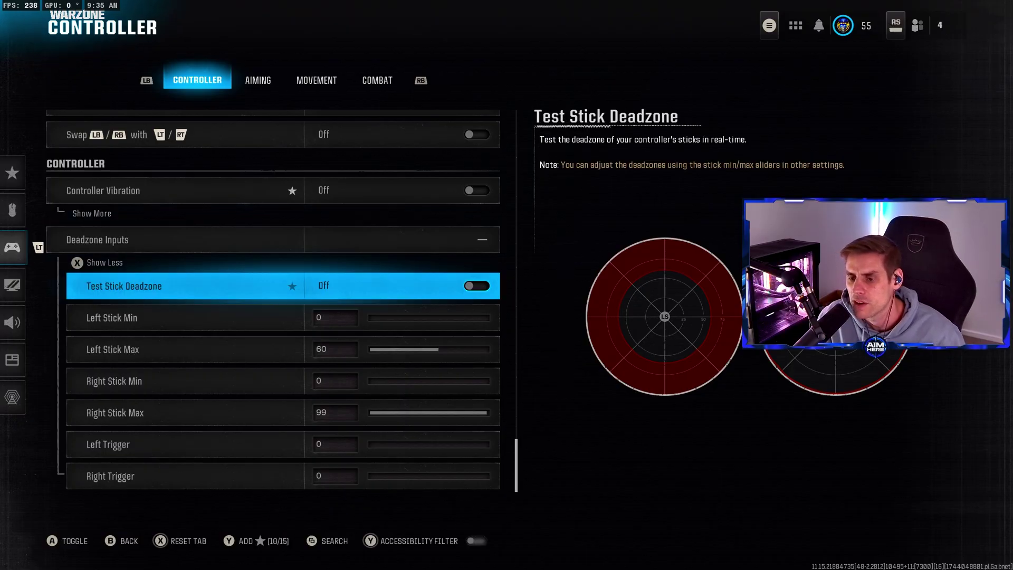
pyautogui.press('Return')
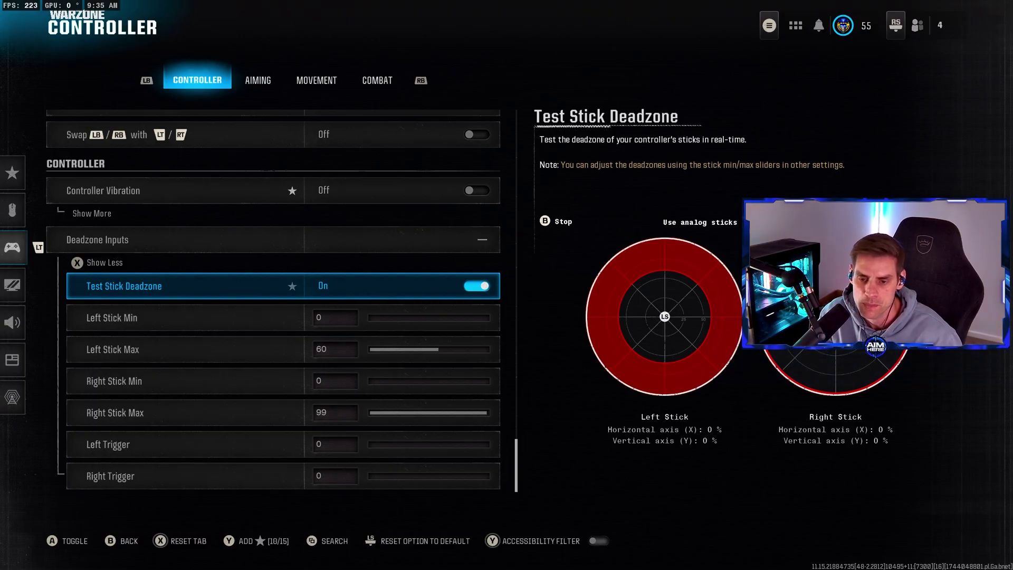
pyautogui.press('Escape')
# Step: Review the minimum and maximum deadzones for both sticks and the left and right trigger deadzones
pyautogui.press('Down')
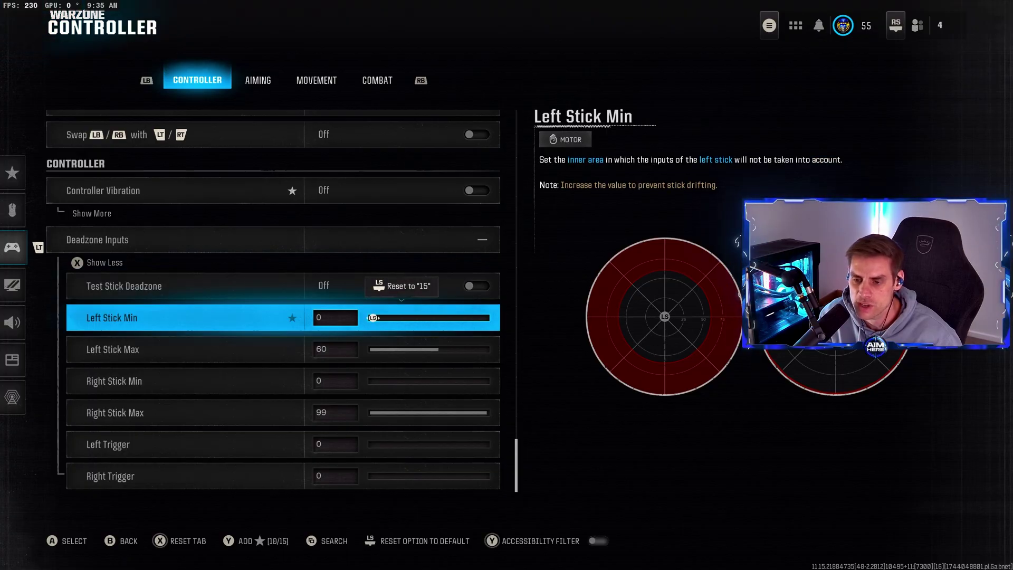
pyautogui.press('Right')
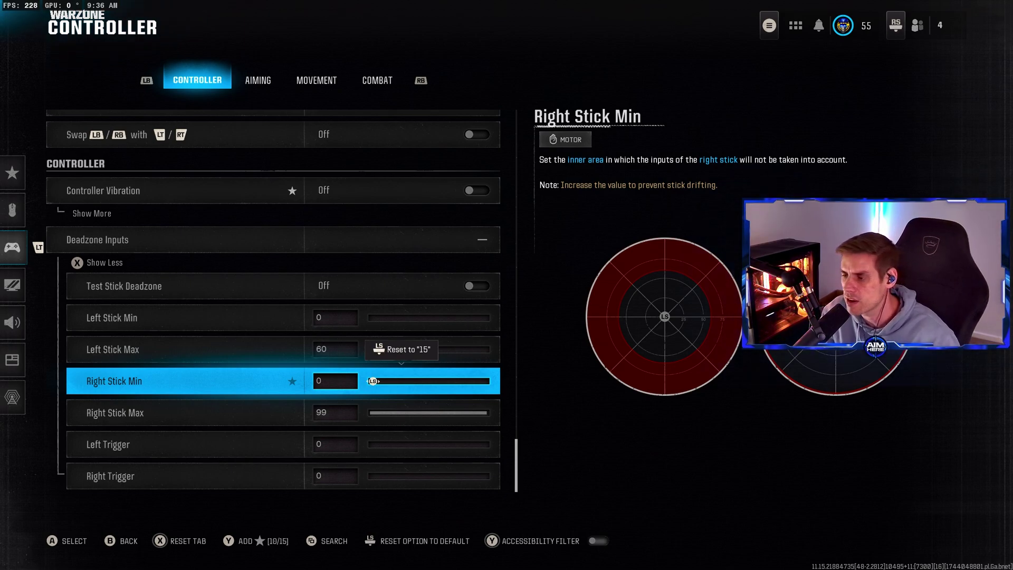
pyautogui.press('Down')
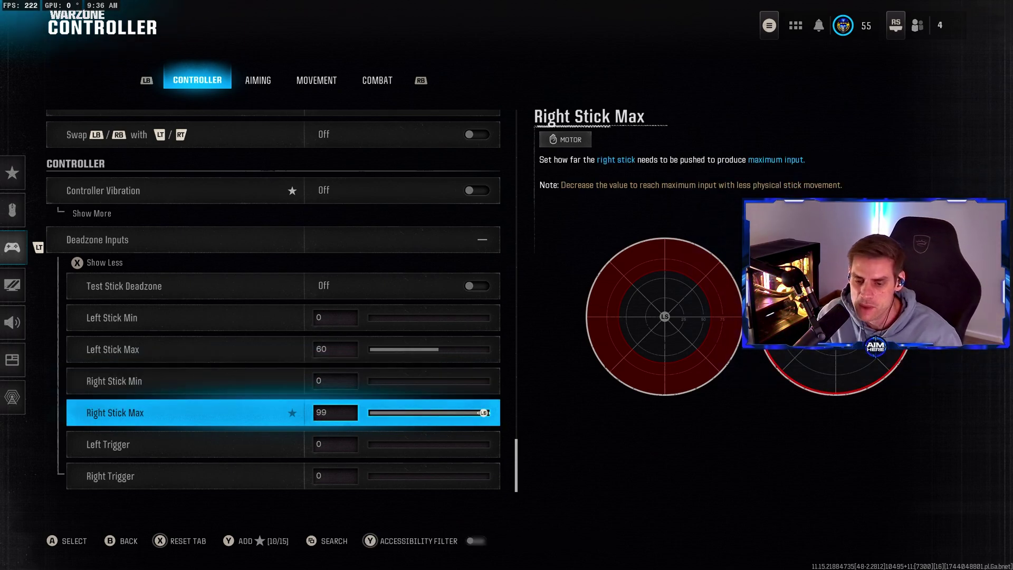
pyautogui.press('Down')
pyautogui.press('Down')
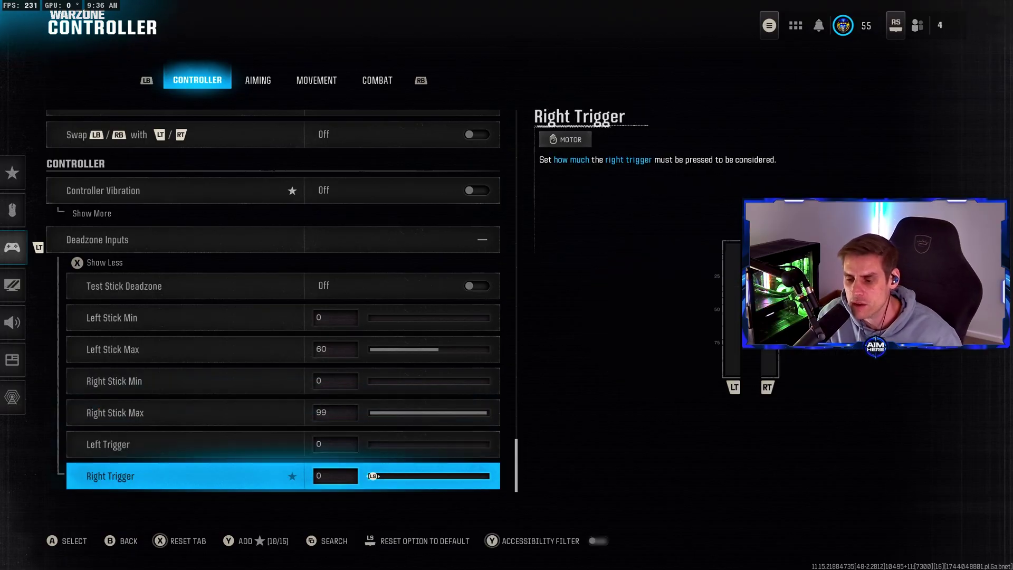
pyautogui.press('Up')
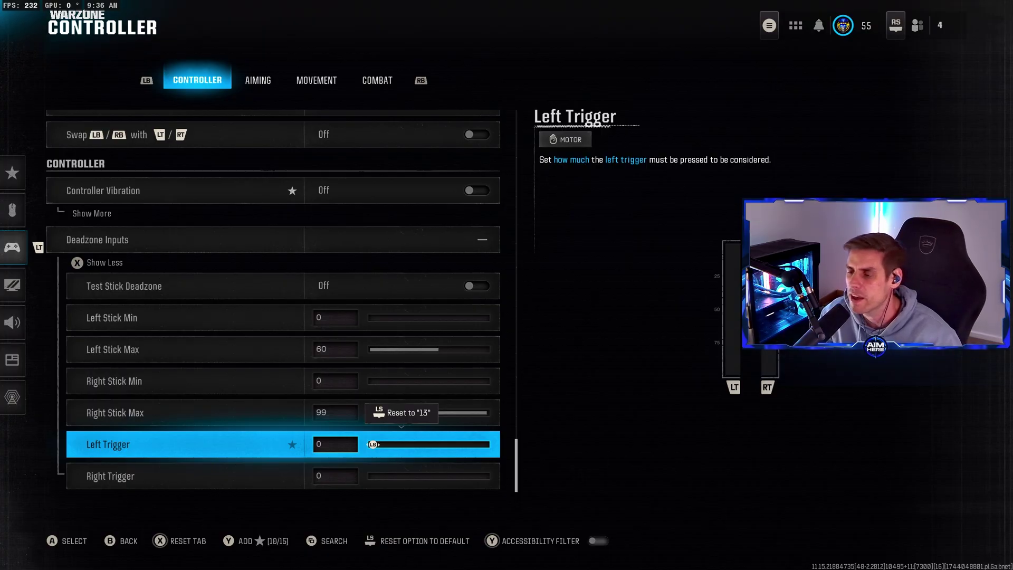
# Step: Open the controller's Aiming settings and expand the Sensitivity Multiplier group
pyautogui.press('e')
pyautogui.press('Down')
pyautogui.press('Up')
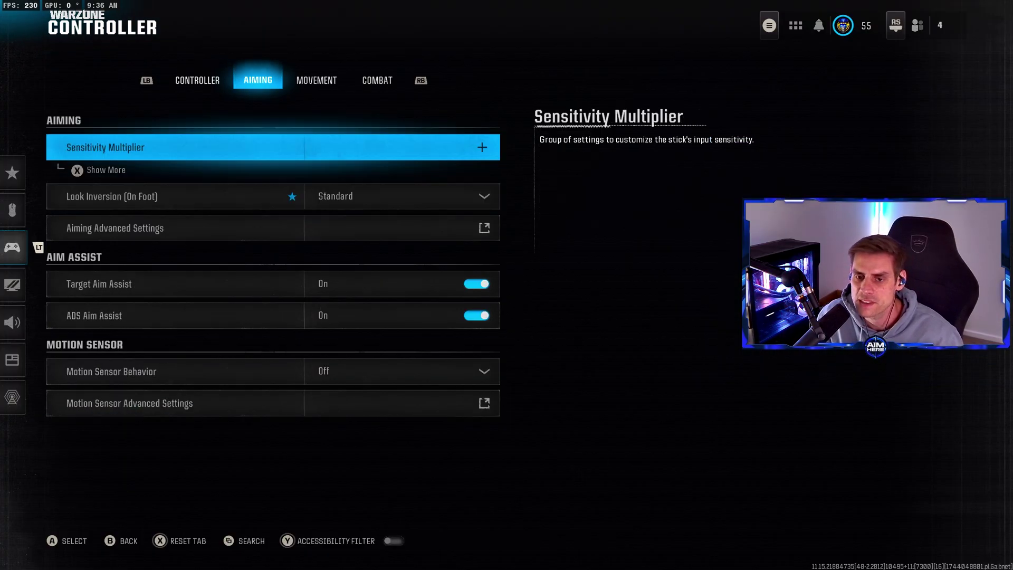
pyautogui.press('x')
pyautogui.press('Down')
# Step: Collapse the Sensitivity Multiplier group and review the Target Aim Assist, ADS Aim Assist and Motion Sensor Behavior settings
pyautogui.press('Down')
pyautogui.press('Up')
pyautogui.press('Up')
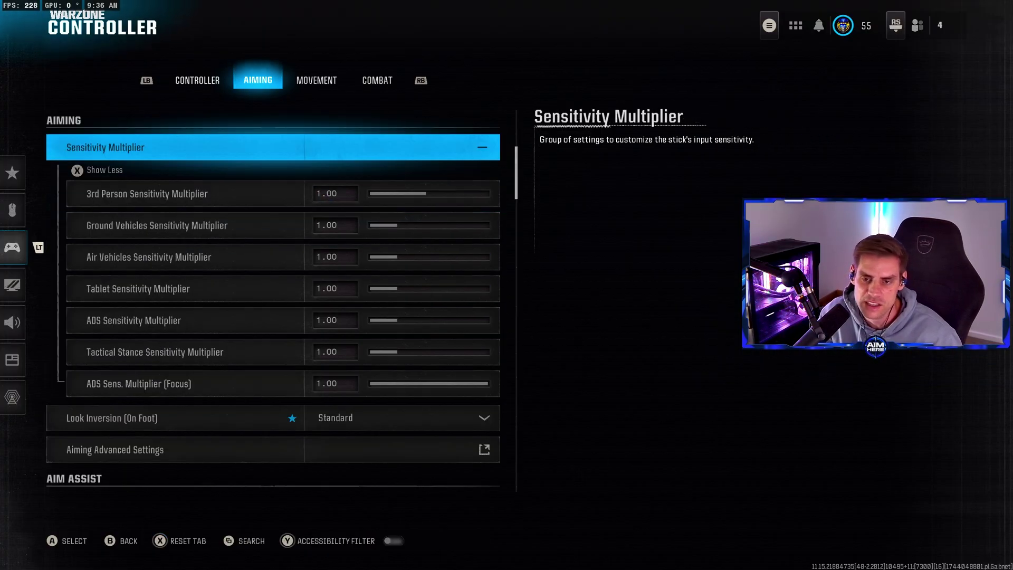
pyautogui.press('Return')
pyautogui.press('Down')
pyautogui.press('Down')
pyautogui.press('Down')
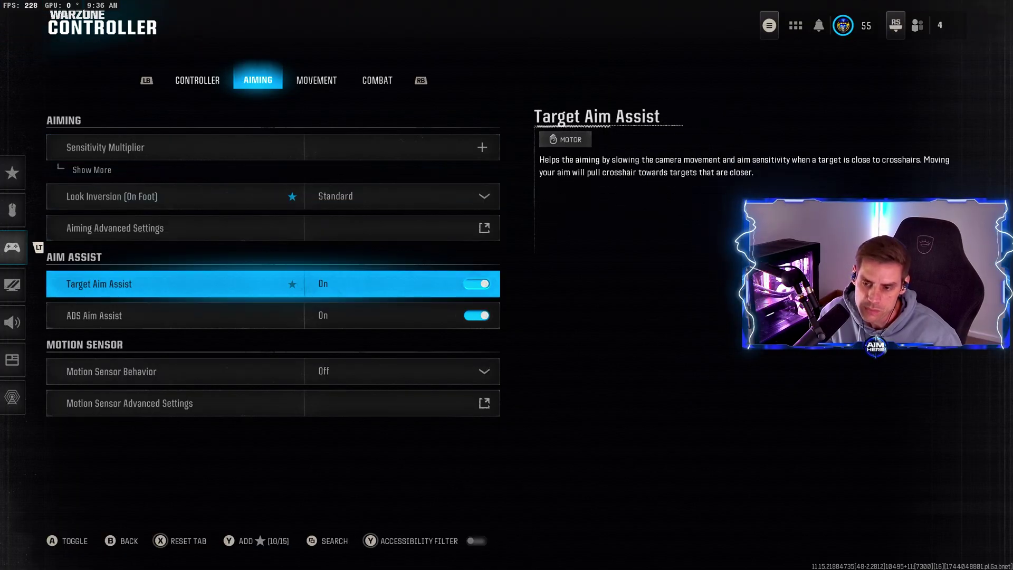
pyautogui.press('Down')
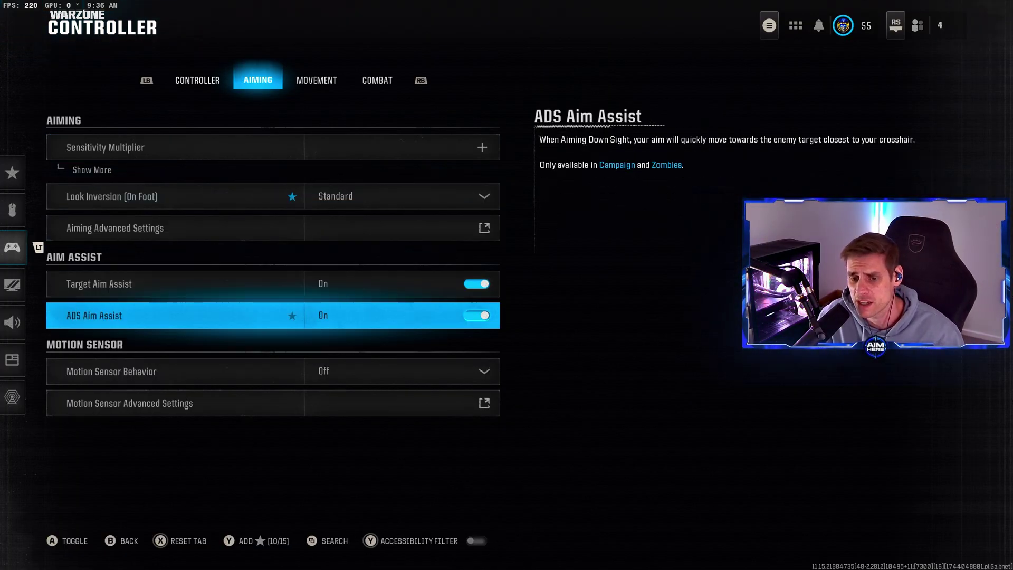
# Step: Open the Aiming Advanced Settings and review ADS Sensitivity Transition Timing and 3rd Person ADS Correction Type
pyautogui.press('Down')
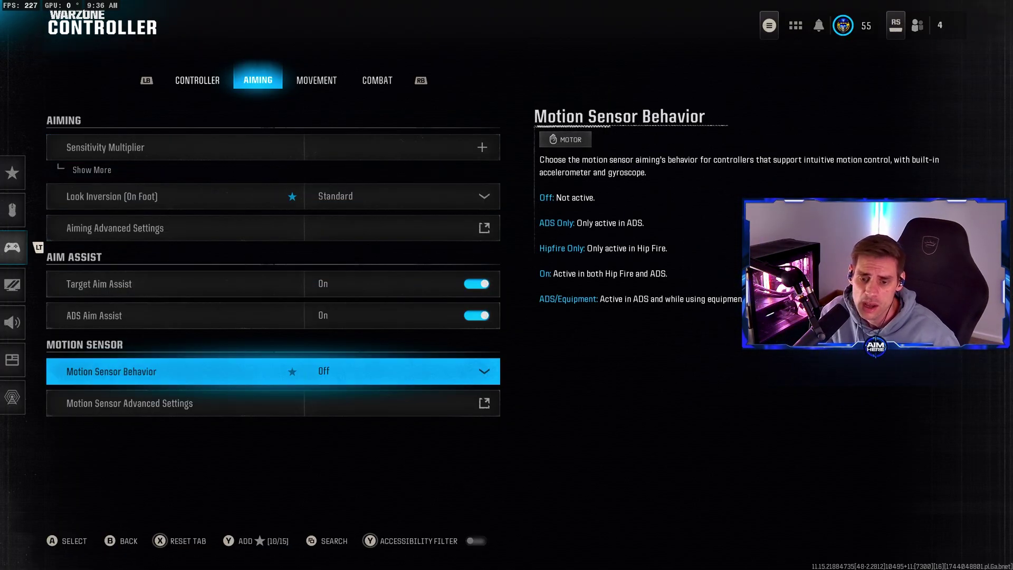
pyautogui.press('Up')
pyautogui.press('Up')
pyautogui.press('Up')
pyautogui.press('Return')
pyautogui.press('Down')
pyautogui.press('Up')
pyautogui.press('Down')
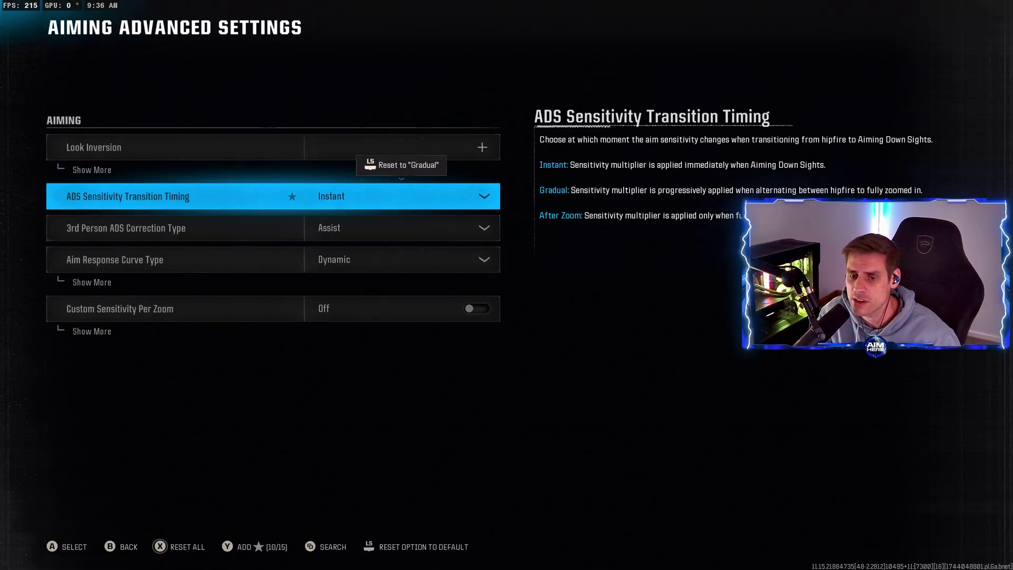
pyautogui.press('Down')
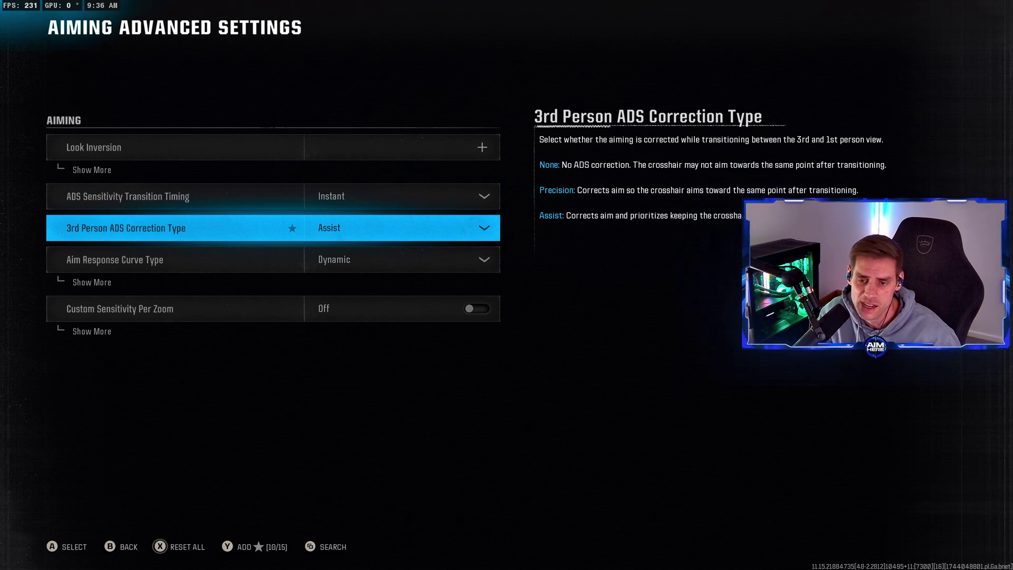
# Step: Expand Aim Response Curve Type, check its Slope Scale and leave the advanced aiming settings
pyautogui.press('Down')
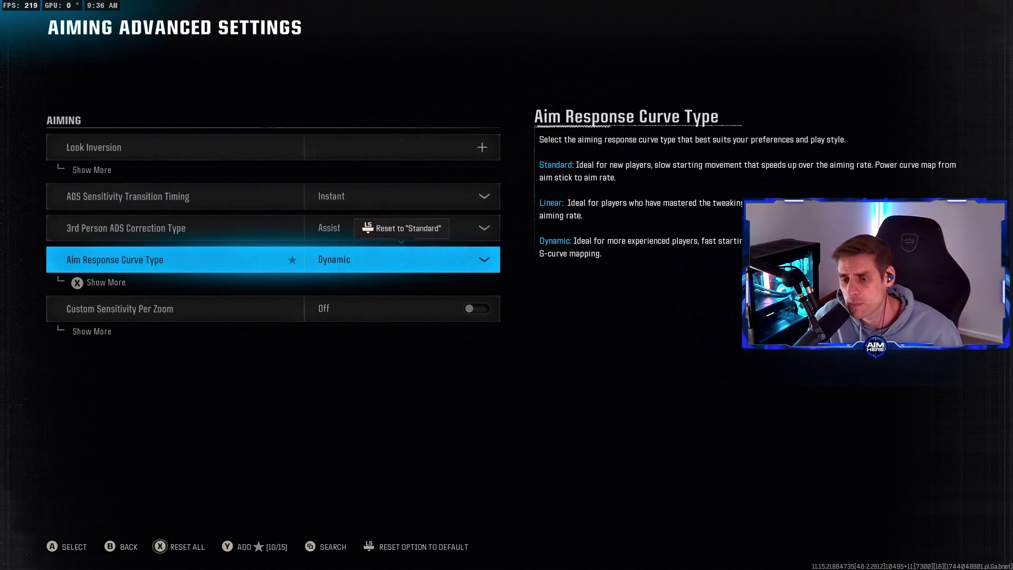
pyautogui.press('x')
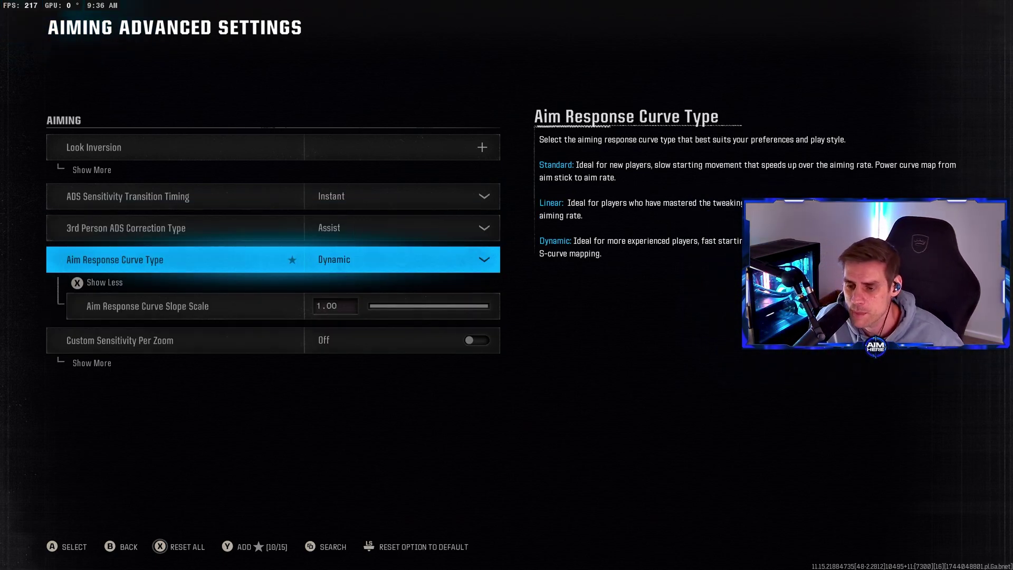
pyautogui.press('Down')
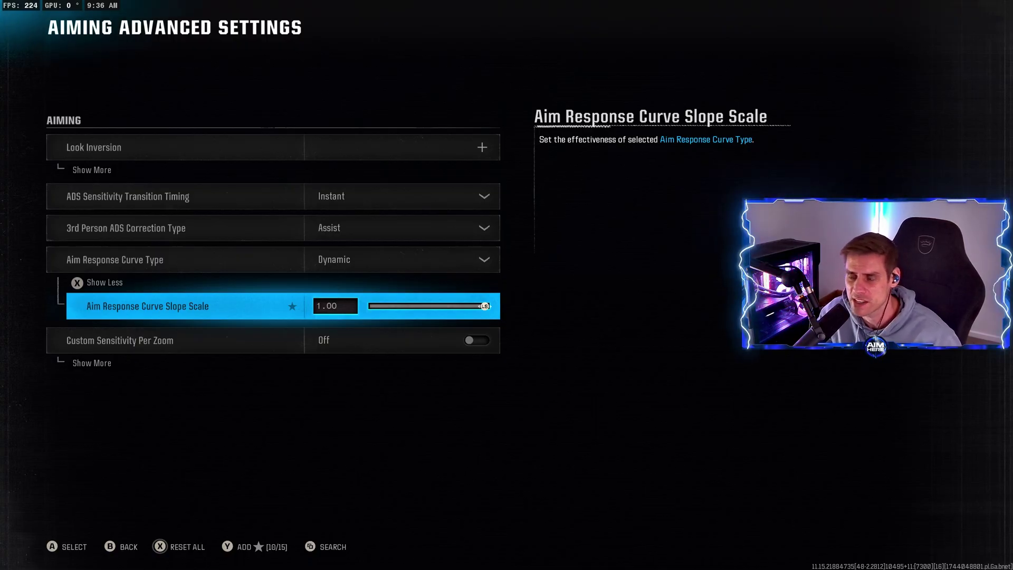
pyautogui.press('Up')
pyautogui.press('Down')
pyautogui.press('Up')
pyautogui.press('Escape')
# Step: Open the controller's Movement settings and examine the available Sprint Assist options without changing the selection
pyautogui.press('e')
pyautogui.press('Down')
pyautogui.press('Up')
pyautogui.press('Return')
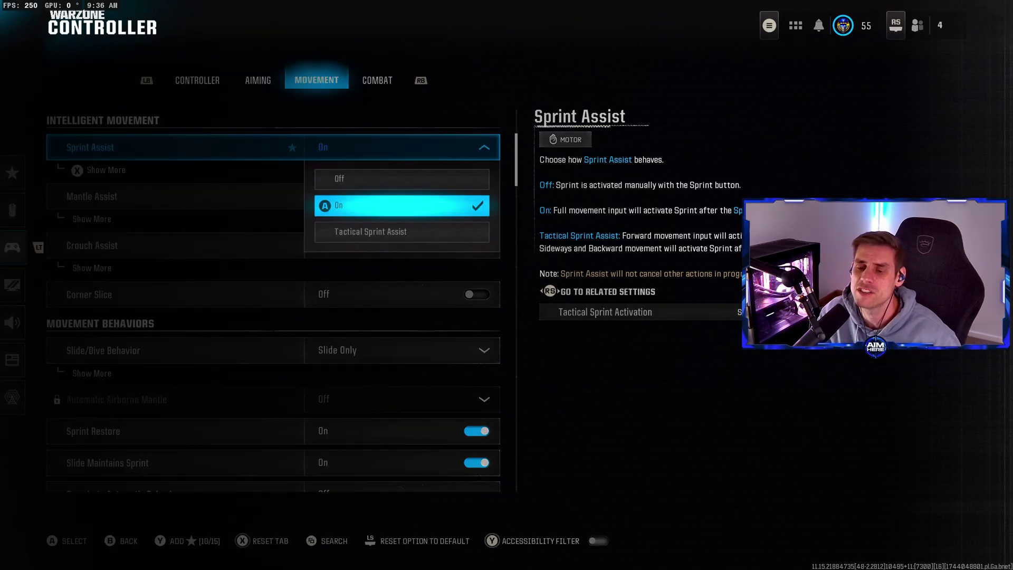
pyautogui.press('Down')
pyautogui.press('Up')
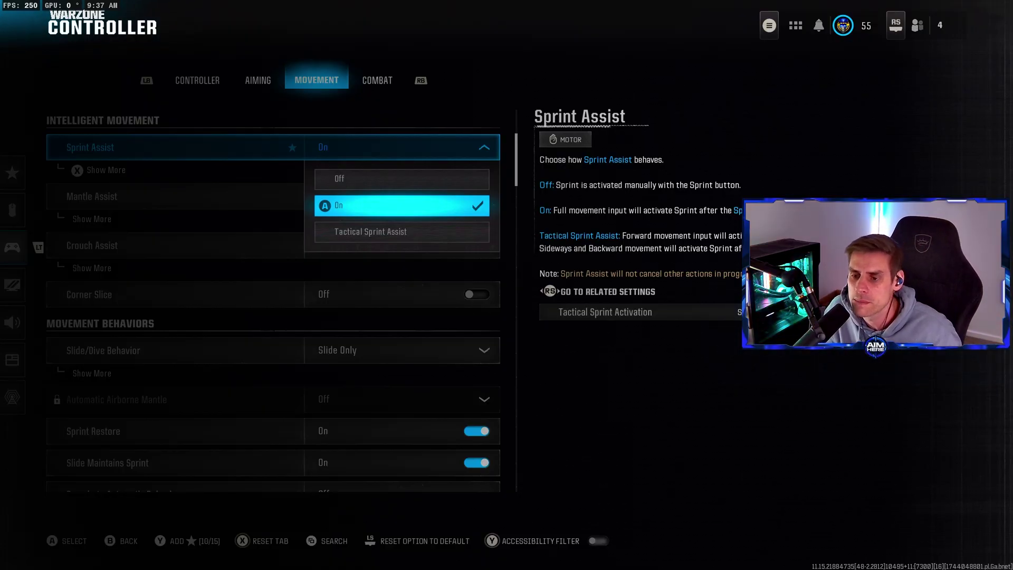
pyautogui.press('Escape')
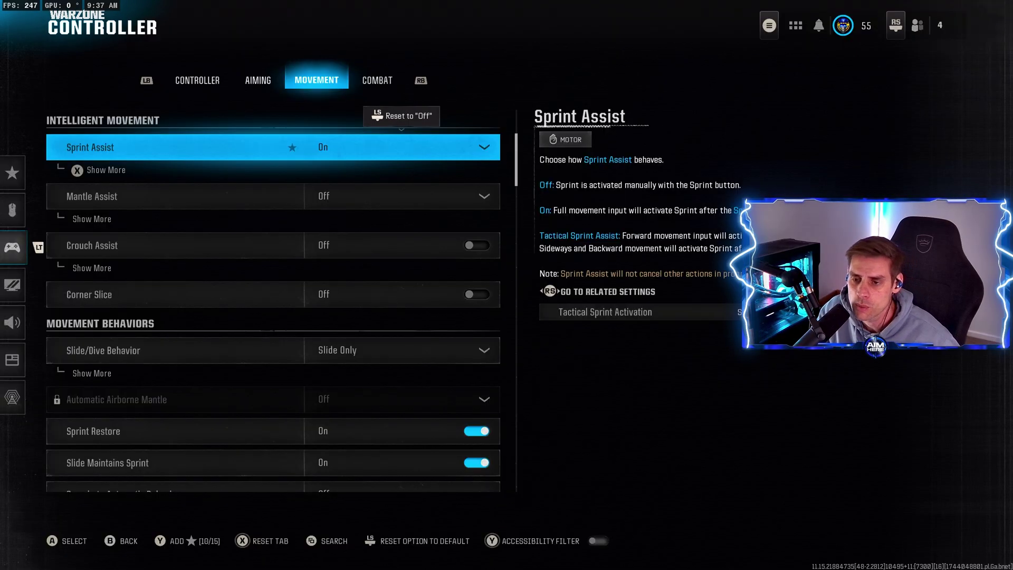
pyautogui.press('Return')
pyautogui.press('Escape')
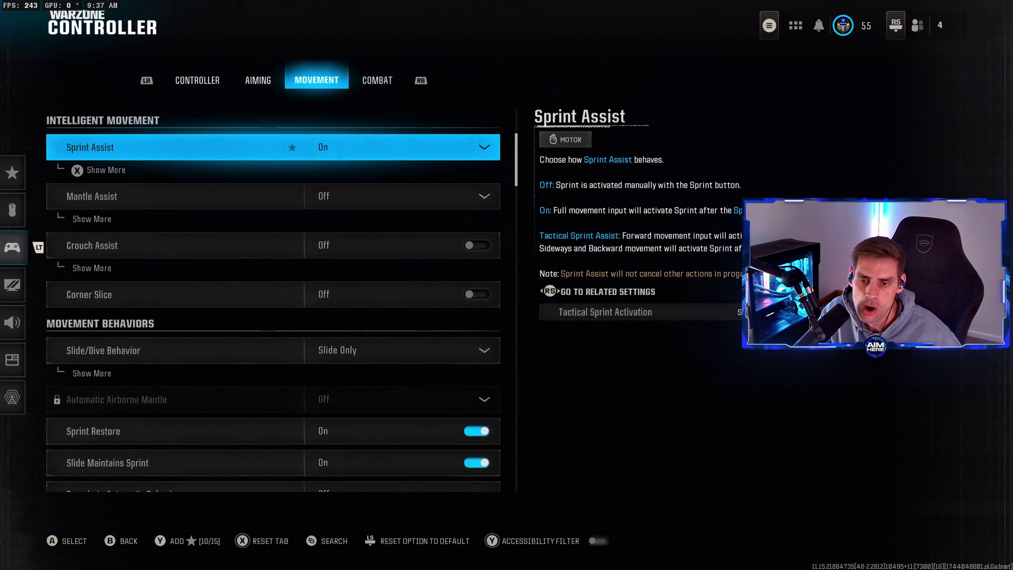
# Step: Review the Mantle Assist, Crouch Assist and Corner Slice settings, and examine the Slide/Dive Behavior options down to Hybrid
pyautogui.press('Down')
pyautogui.press('Down')
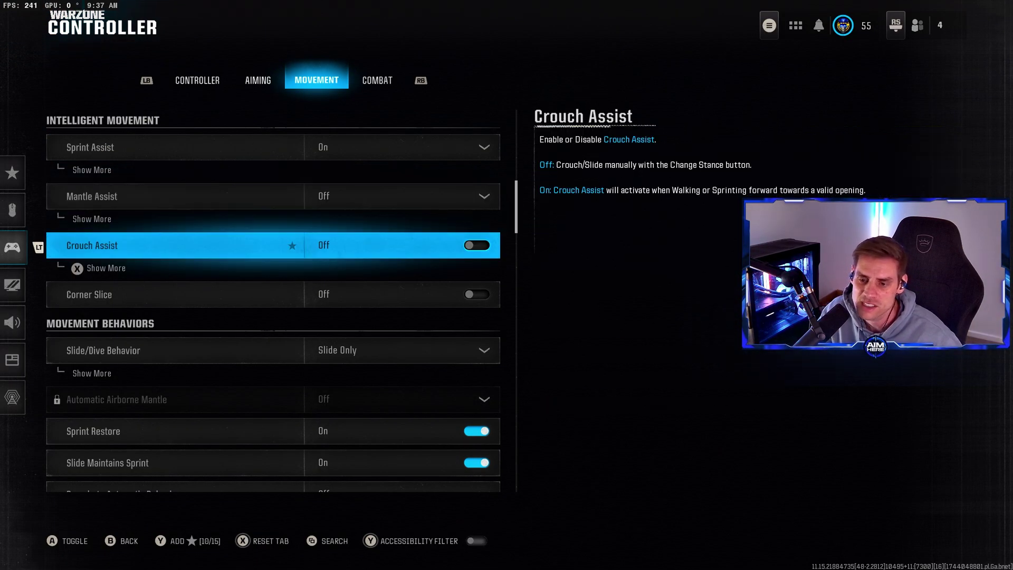
pyautogui.press('Down')
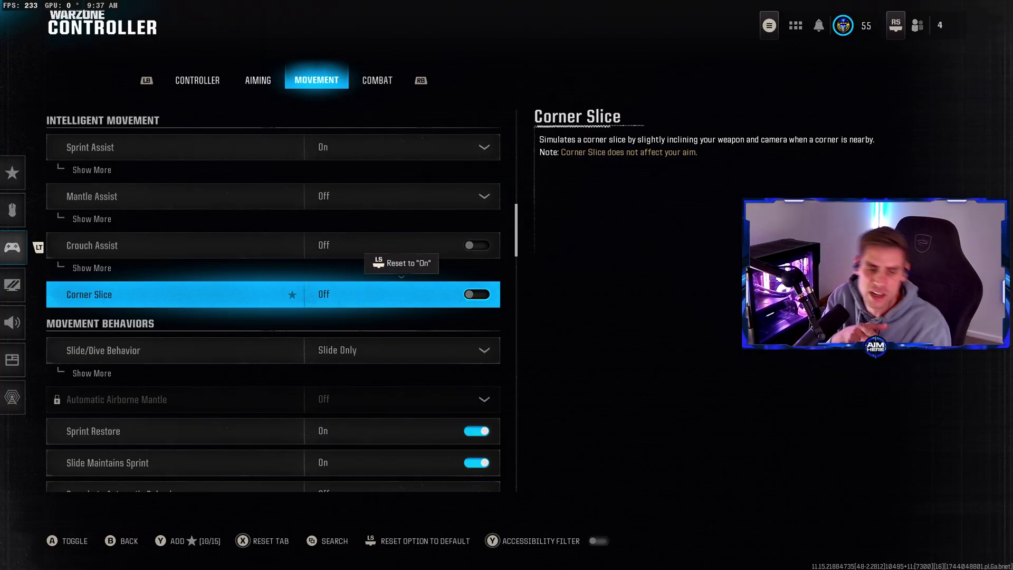
pyautogui.press('Down')
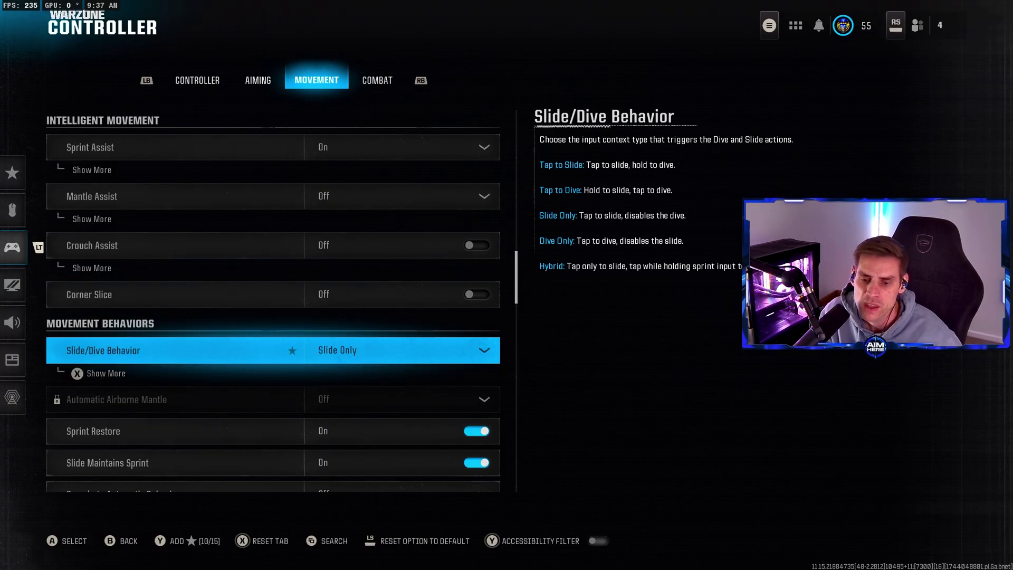
pyautogui.press('Return')
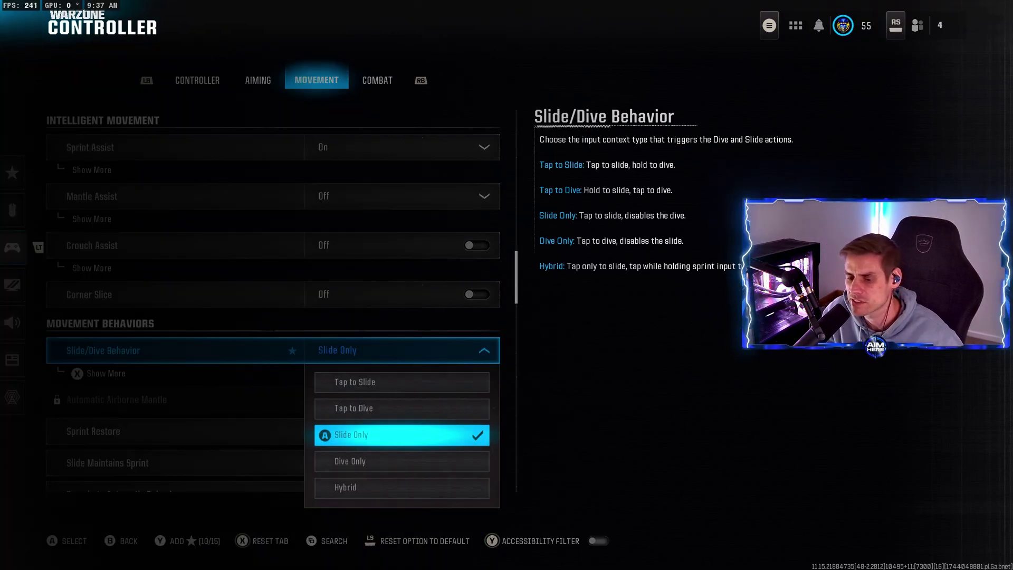
pyautogui.press('Down')
pyautogui.press('Down')
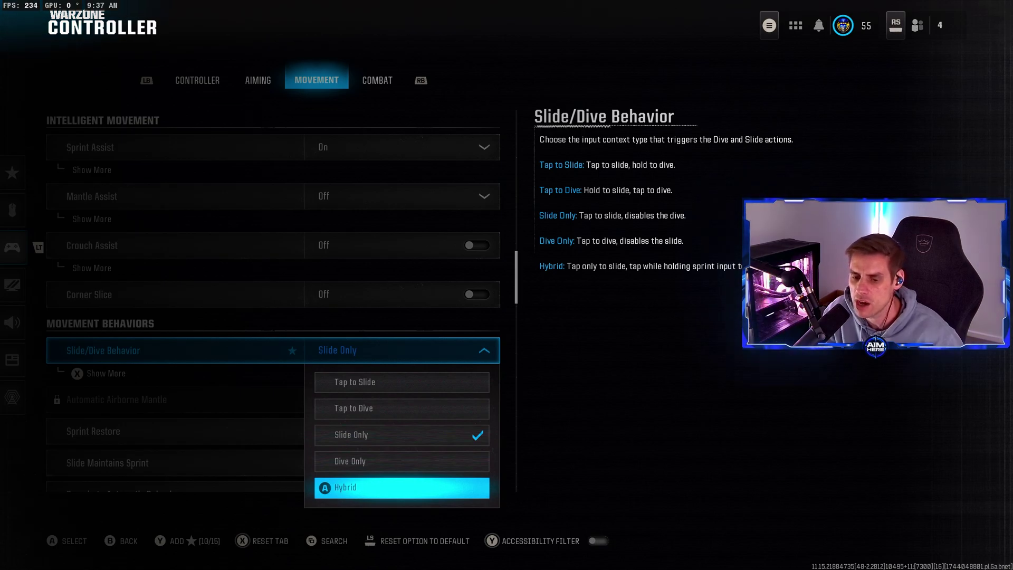
pyautogui.press('Escape')
# Step: Review the remaining movement behaviors from Sprint Restore through Mantle Cancels Reload, including the Parachute Automatic Behavior options
pyautogui.press('Down')
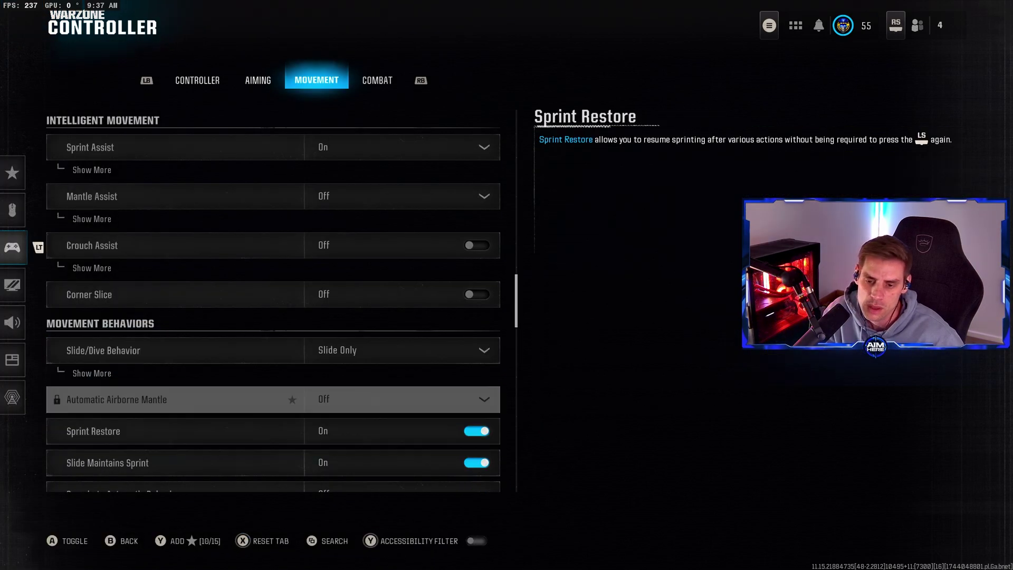
pyautogui.press('Up')
pyautogui.press('Down')
pyautogui.press('Down')
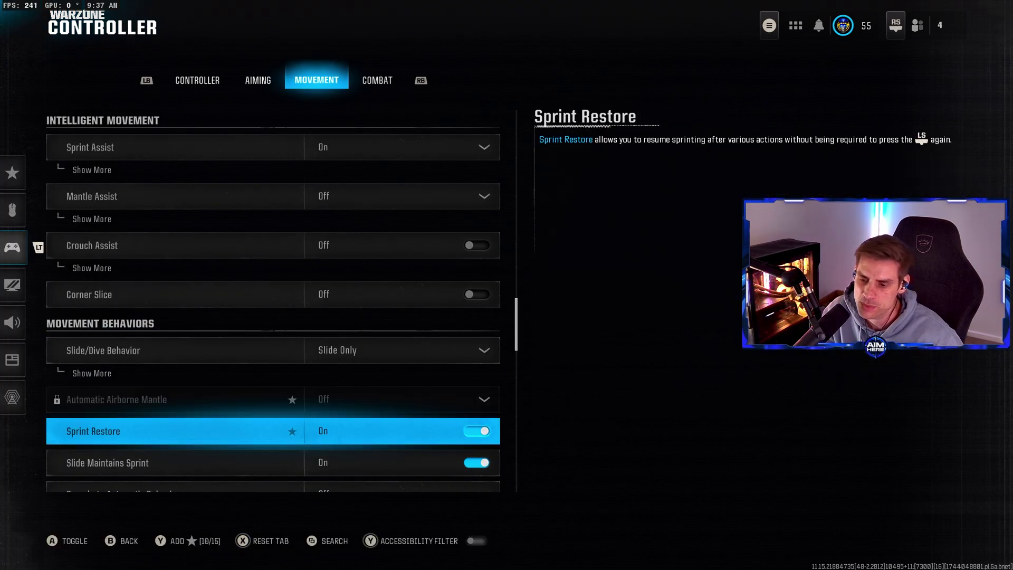
pyautogui.press('Down')
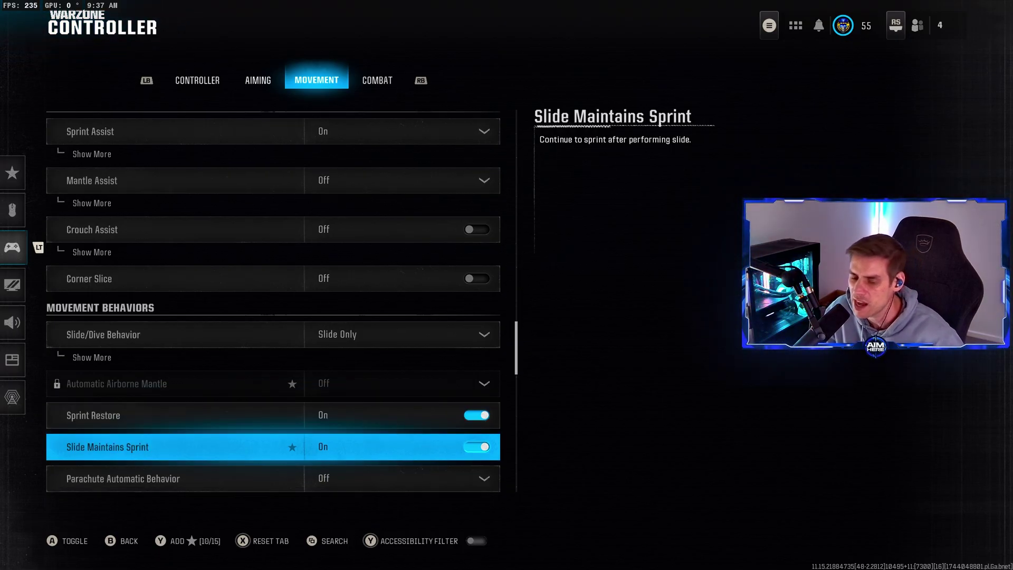
pyautogui.press('Down')
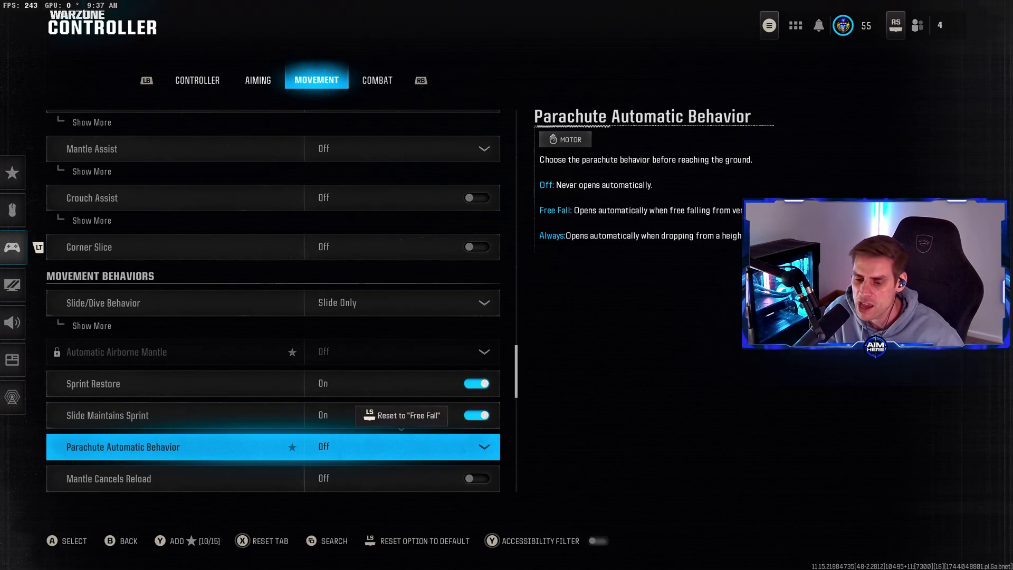
pyautogui.press('Return')
pyautogui.press('Escape')
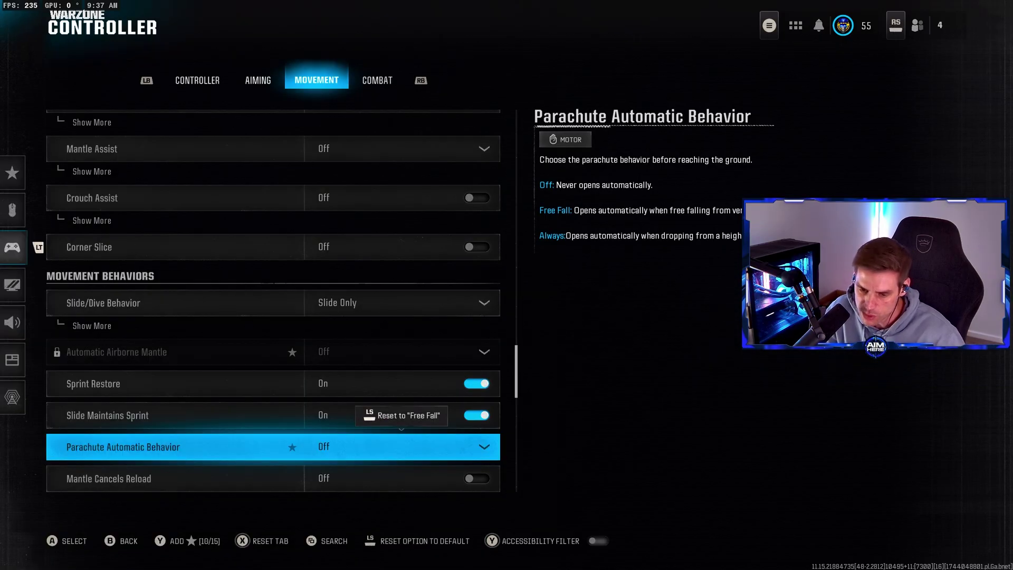
pyautogui.press('Down')
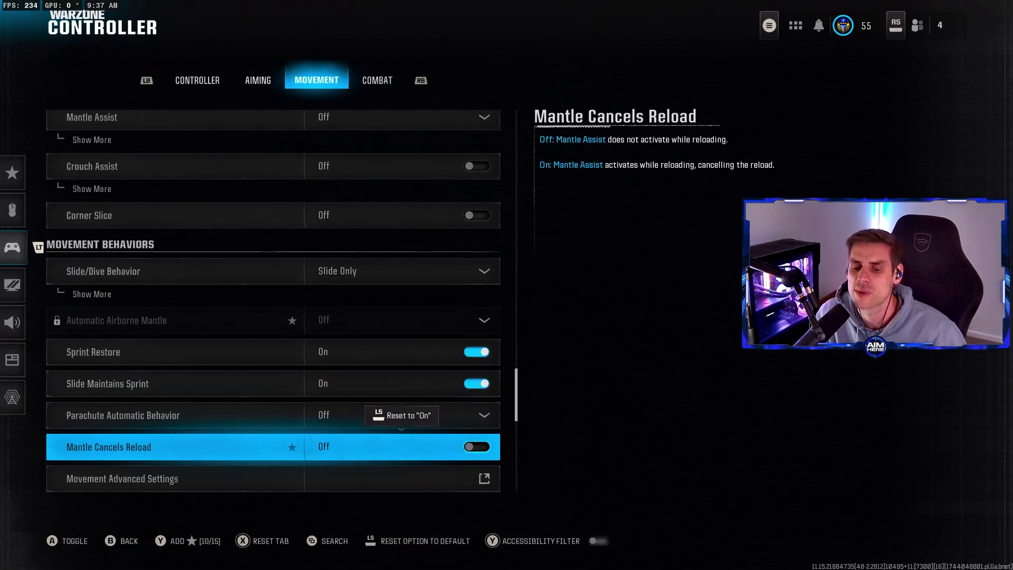
# Step: Open the Movement Advanced Settings and review them down to the Tactical Sprint Activation options
pyautogui.press('Down')
pyautogui.press('Return')
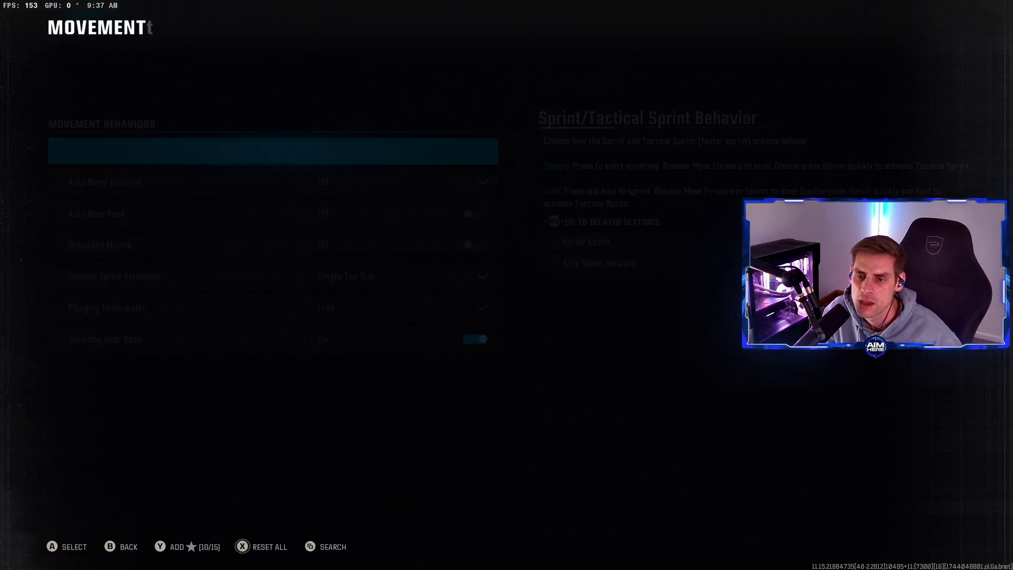
pyautogui.press('Down')
pyautogui.press('Down')
pyautogui.press('Down')
pyautogui.press('Down')
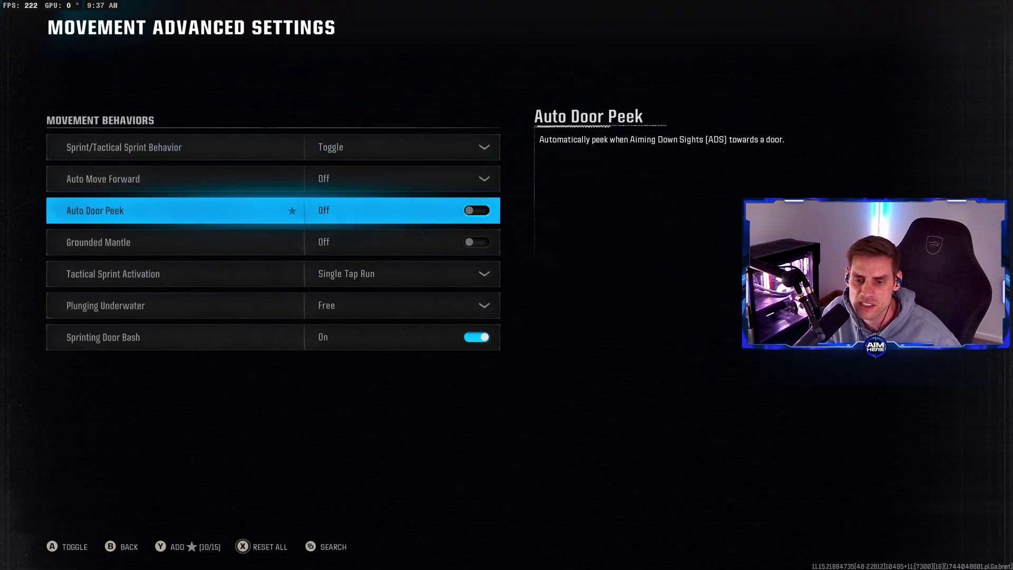
pyautogui.press('Return')
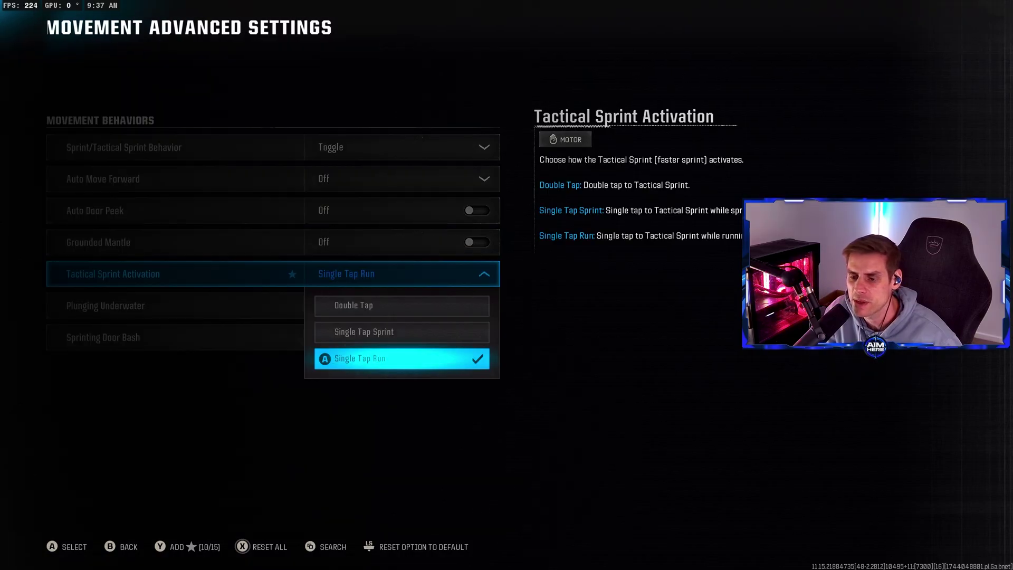
pyautogui.press('Escape')
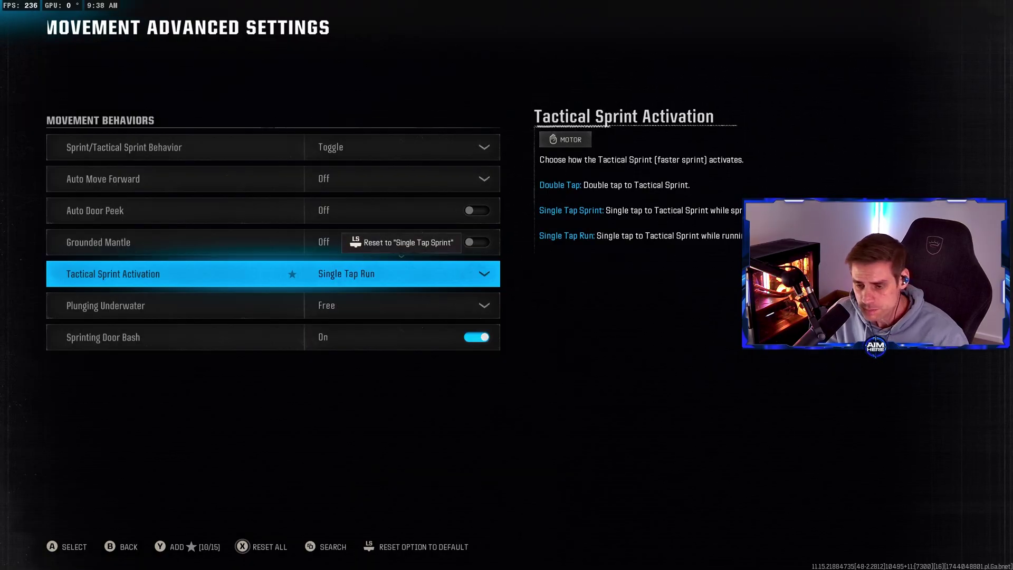
# Step: Examine the Plunging Underwater options and the Sprinting Door Bash setting
pyautogui.press('Down')
pyautogui.press('Return')
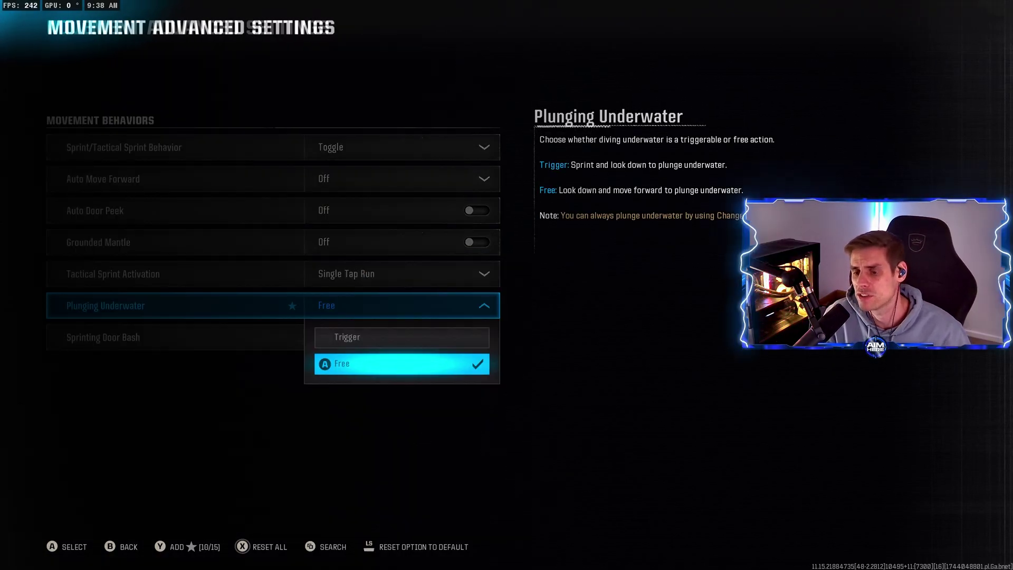
pyautogui.press('Escape')
pyautogui.press('Return')
pyautogui.press('Escape')
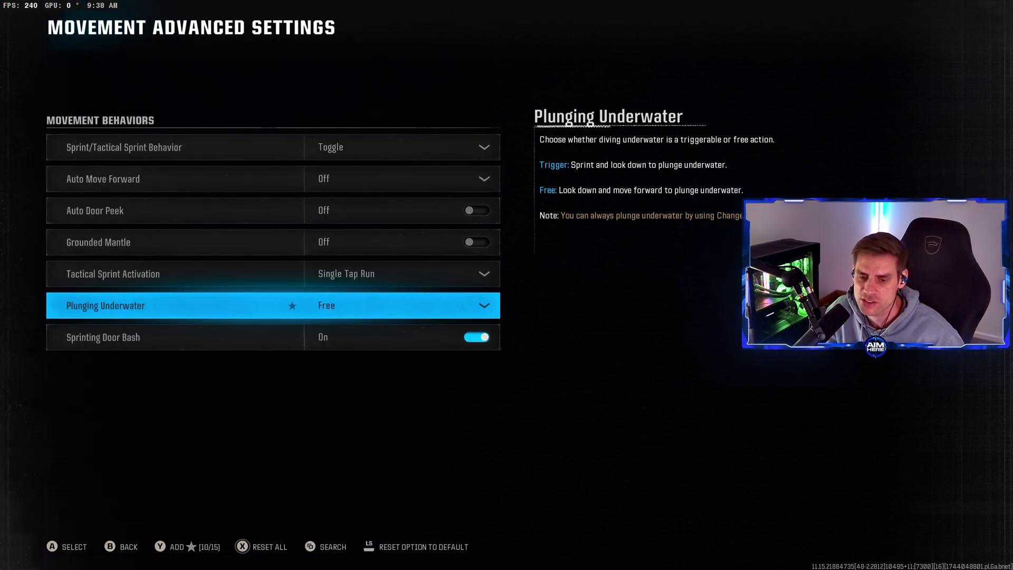
pyautogui.press('Down')
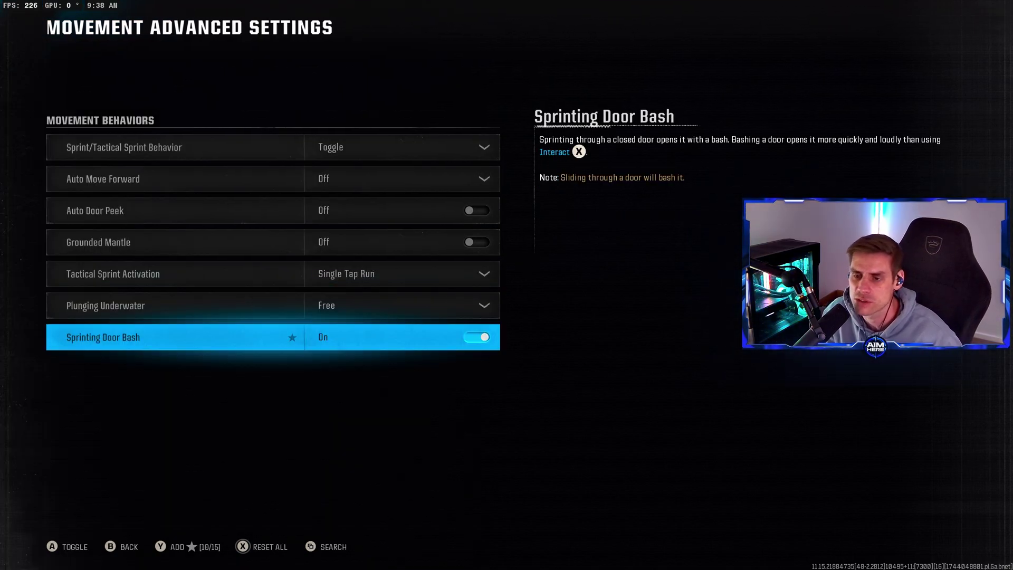
# Step: Leave the advanced movement settings and open the controller's Combat settings
pyautogui.press('Escape')
pyautogui.press('Down')
pyautogui.press('Down')
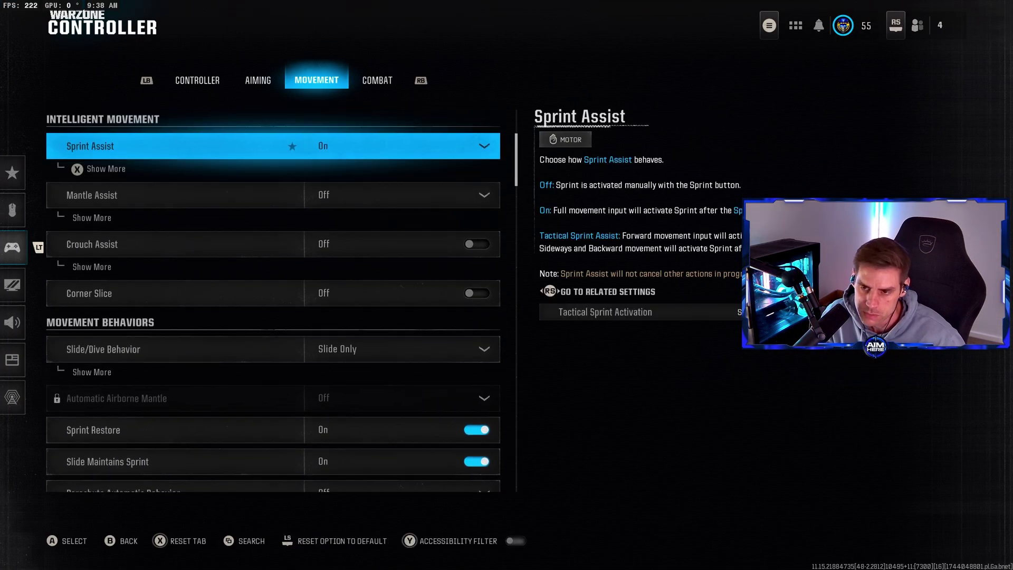
pyautogui.press('e')
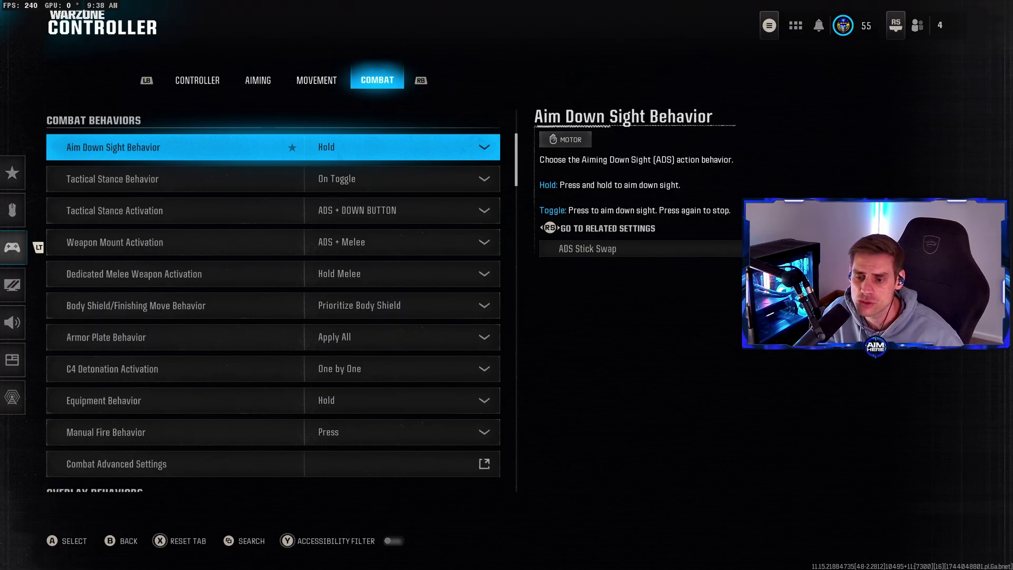
# Step: Review the combat behaviors down to Armor Plate Behavior, including the Body Shield/Finishing Move options
pyautogui.press('Down')
pyautogui.press('Down')
pyautogui.press('Down')
pyautogui.press('Down')
pyautogui.press('Down')
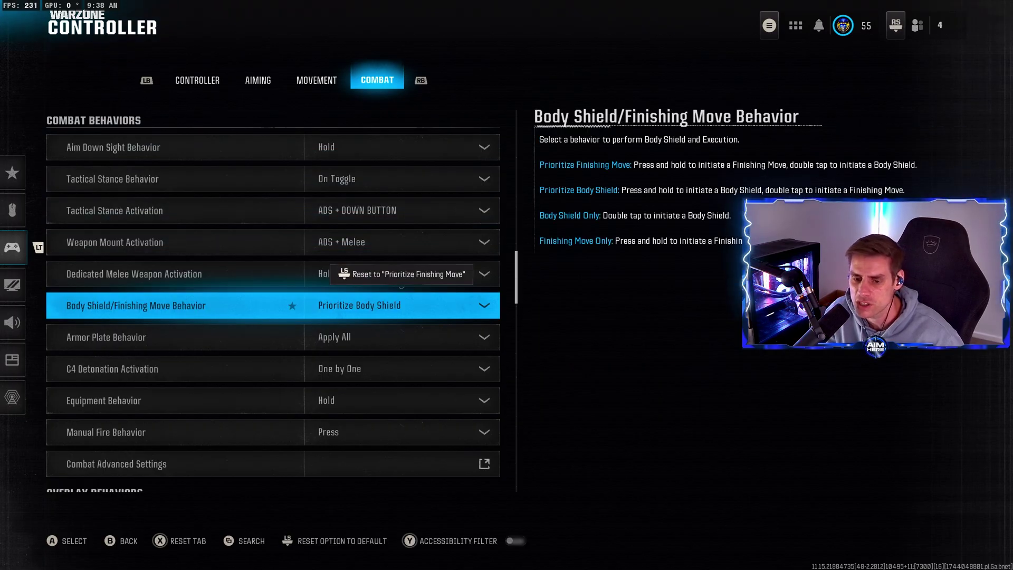
pyautogui.press('Return')
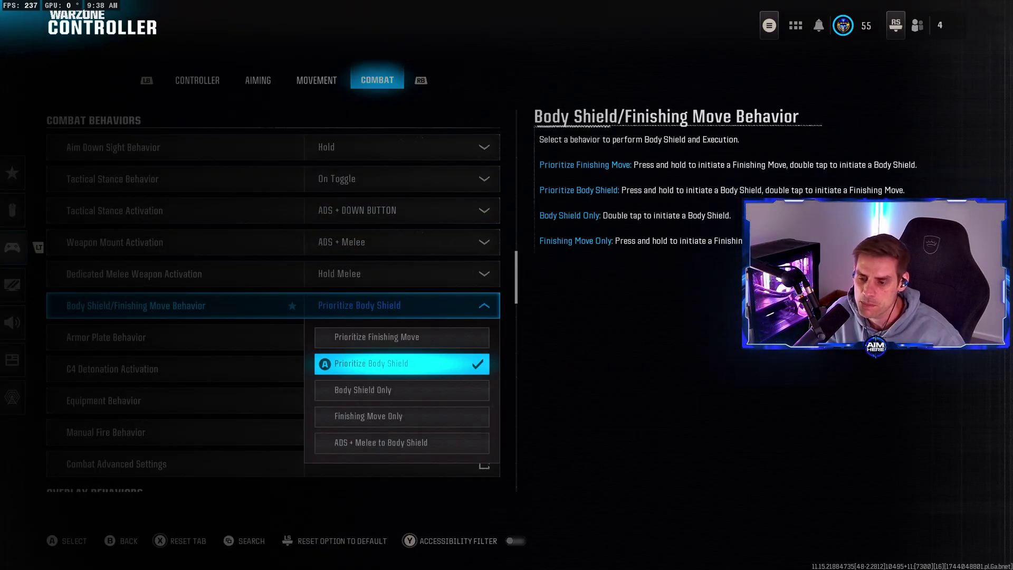
pyautogui.press('Escape')
pyautogui.press('Down')
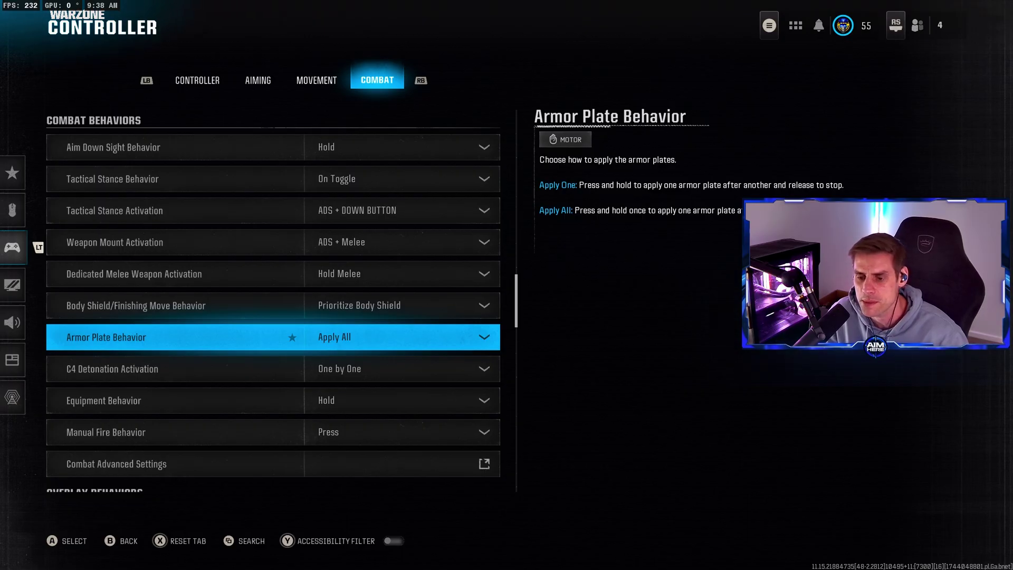
# Step: Examine the Armor Plate Behavior and C4 Detonation Activation options, continuing to the Equipment Behavior setting
pyautogui.press('Return')
pyautogui.press('Escape')
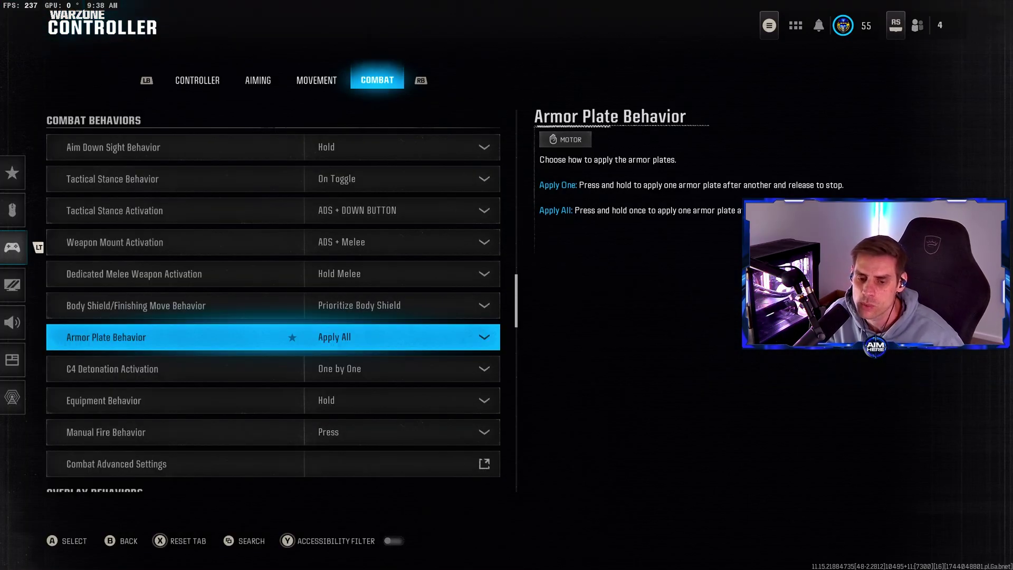
pyautogui.press('Down')
pyautogui.press('Up')
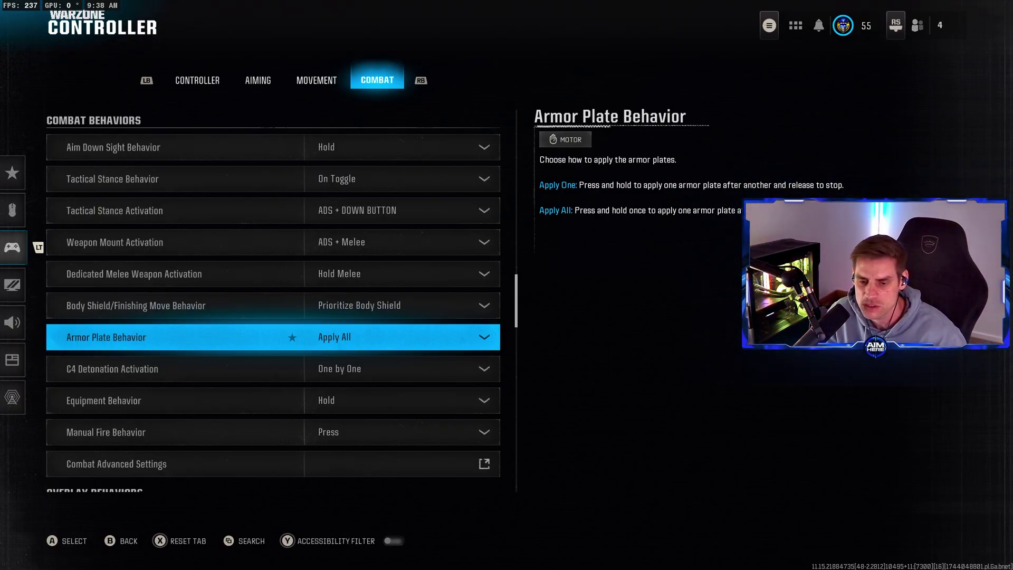
pyautogui.press('Down')
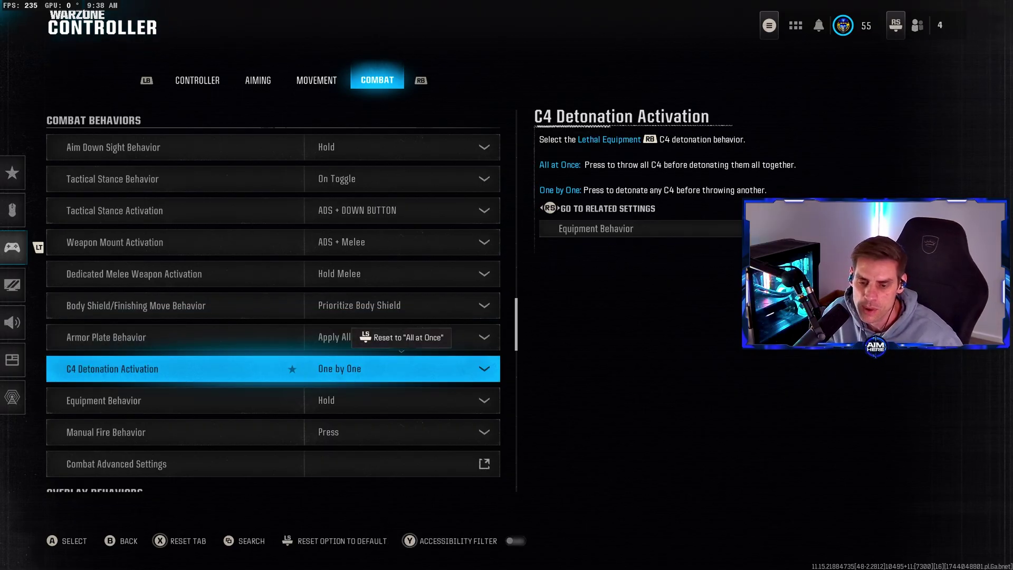
pyautogui.press('Down')
pyautogui.press('Up')
pyautogui.press('Return')
pyautogui.press('Escape')
pyautogui.press('Down')
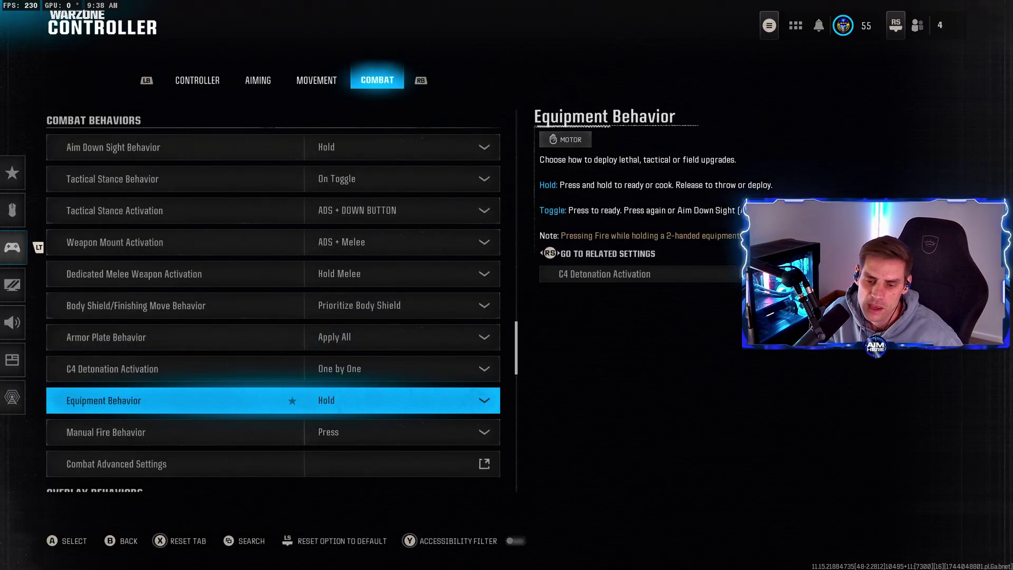
# Step: Open the Combat Advanced Settings and review them from Focus Behavior down to Depleted Ammo Weapon Switch
pyautogui.press('Down')
pyautogui.press('Down')
pyautogui.press('Return')
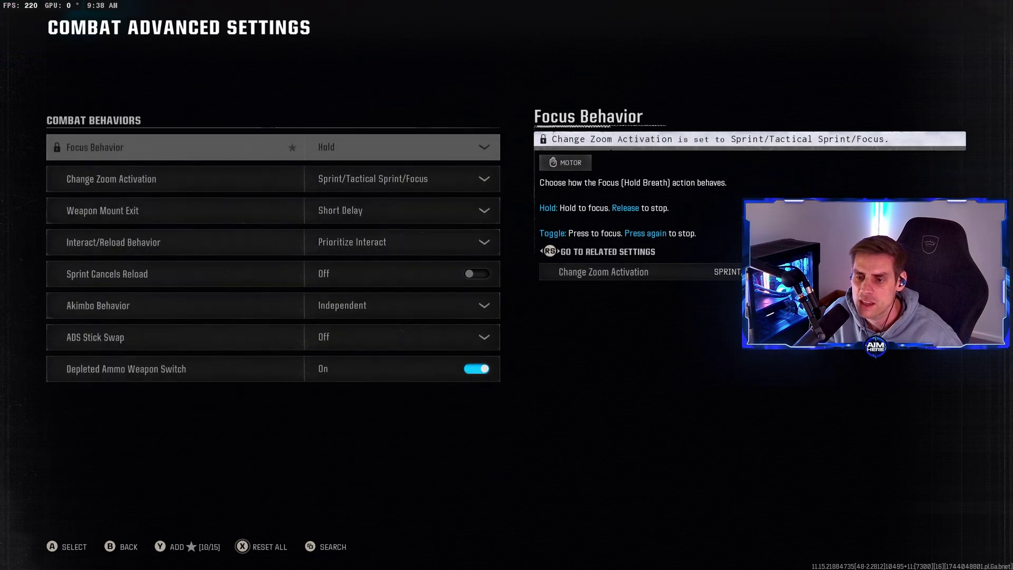
pyautogui.press('Down')
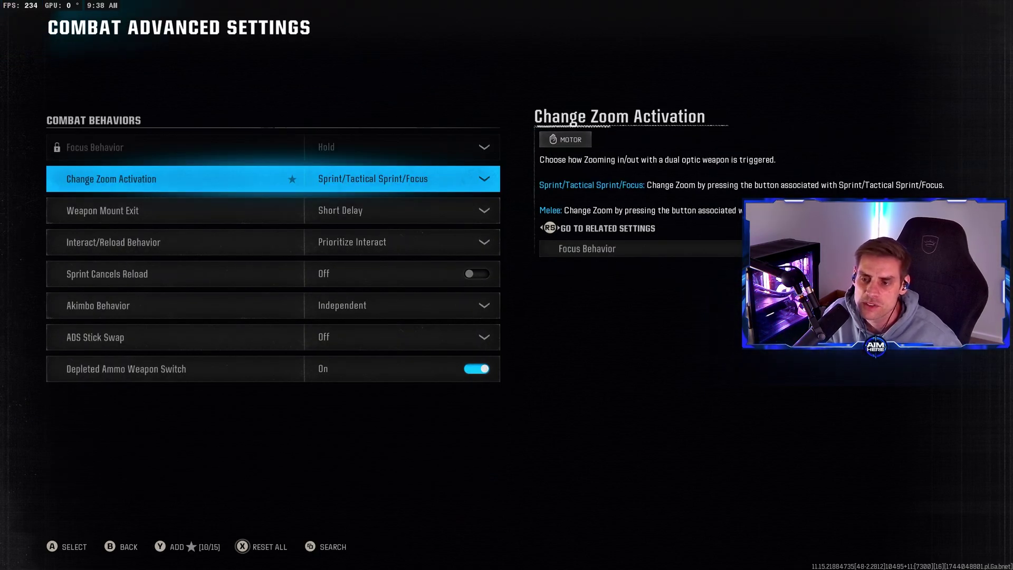
pyautogui.press('Down')
pyautogui.press('Down')
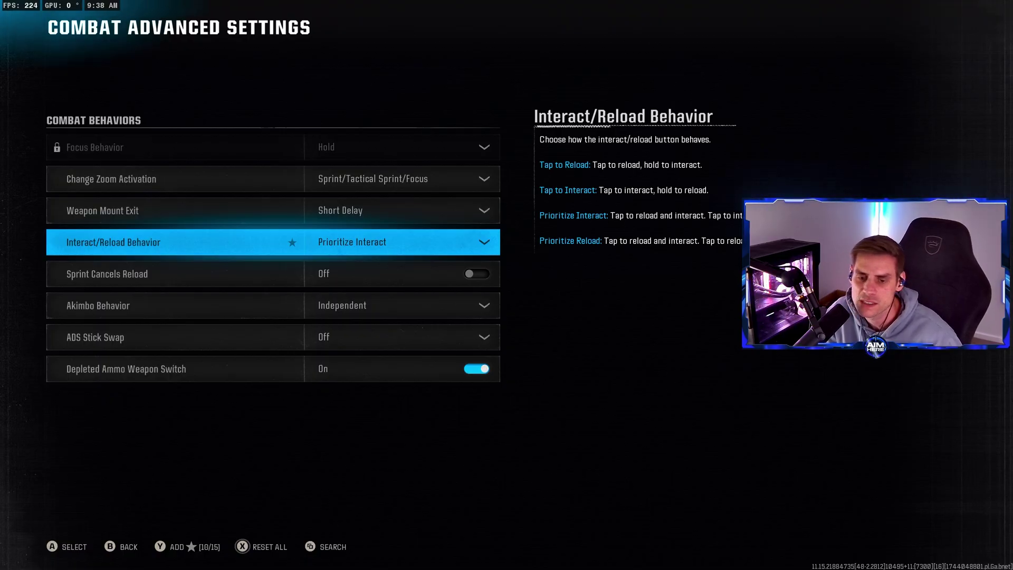
pyautogui.press('Down')
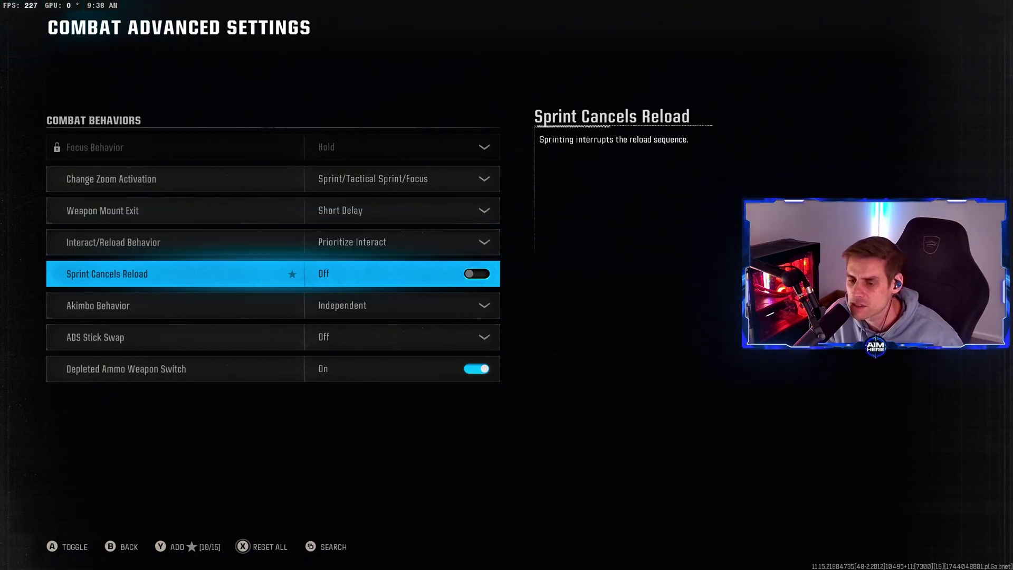
pyautogui.press('Down')
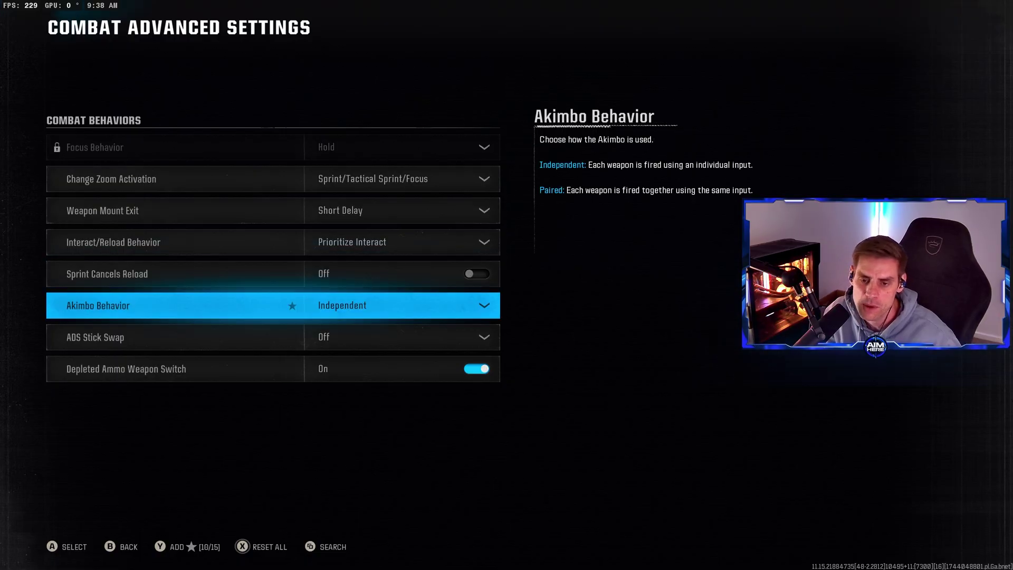
pyautogui.press('Down')
pyautogui.press('Down')
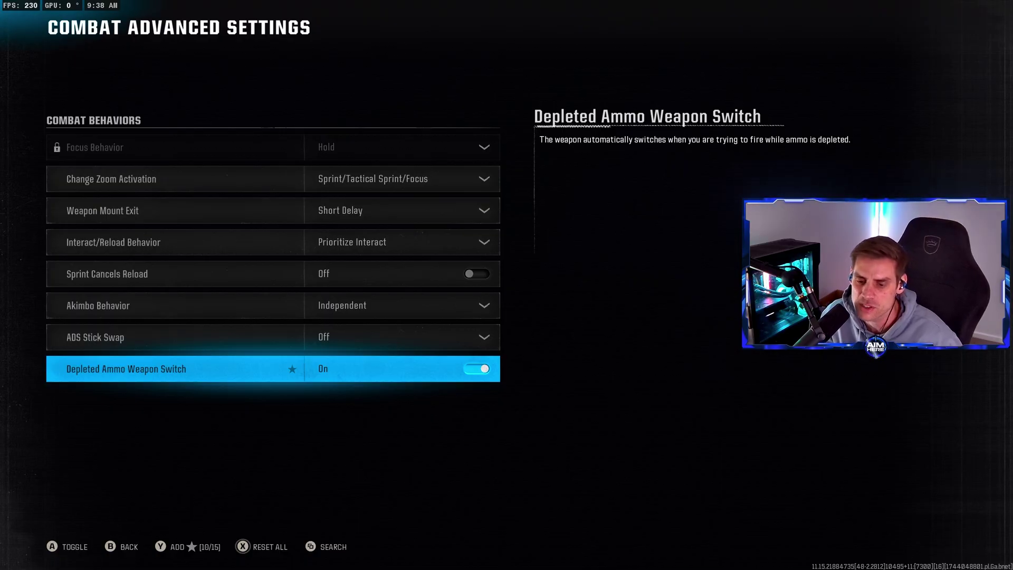
# Step: Leave the advanced combat settings and open the Audio settings
pyautogui.press('Escape')
pyautogui.press('Down')
pyautogui.press('Down')
pyautogui.press('Left')
# Step: Review the master volume, game sound device, Speaker Output and Enhanced Headphone Mode settings down to Audio Mix
pyautogui.press('Down')
pyautogui.press('Down')
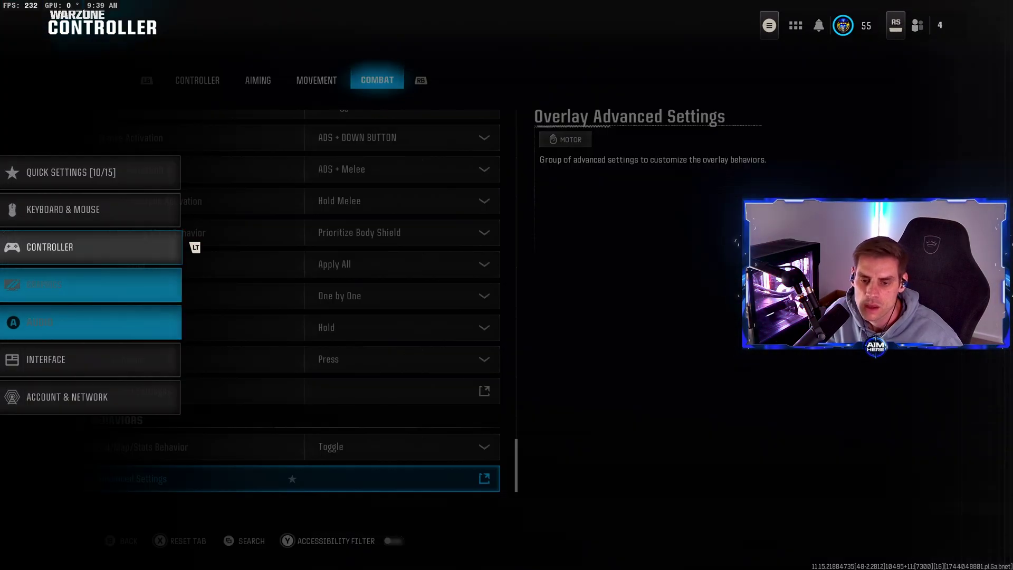
pyautogui.press('Return')
pyautogui.press('Down')
pyautogui.press('Down')
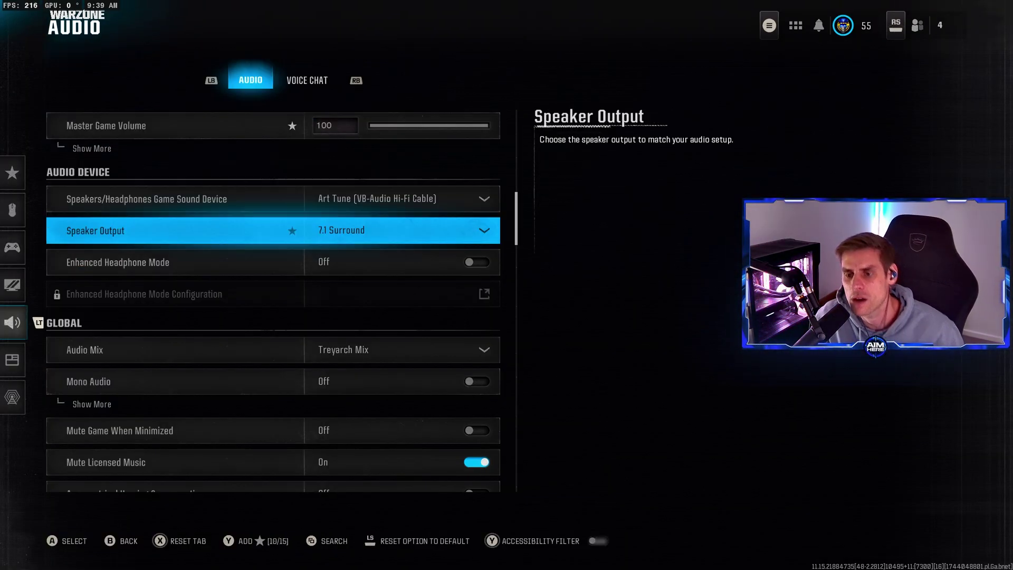
pyautogui.press('Up')
pyautogui.press('Up')
pyautogui.press('Down')
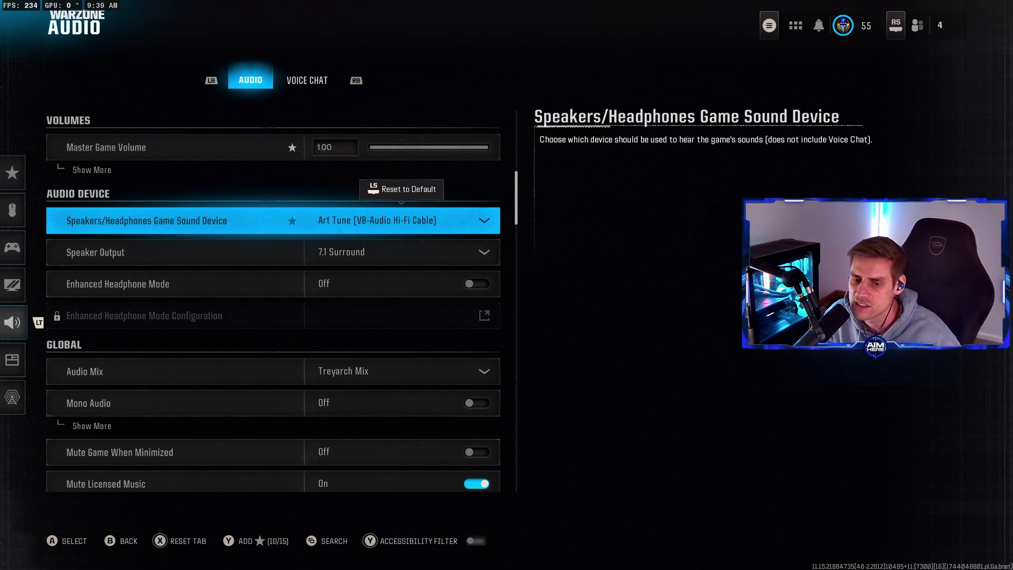
pyautogui.press('Down')
pyautogui.press('Up')
pyautogui.press('Up')
pyautogui.press('Down')
pyautogui.press('Down')
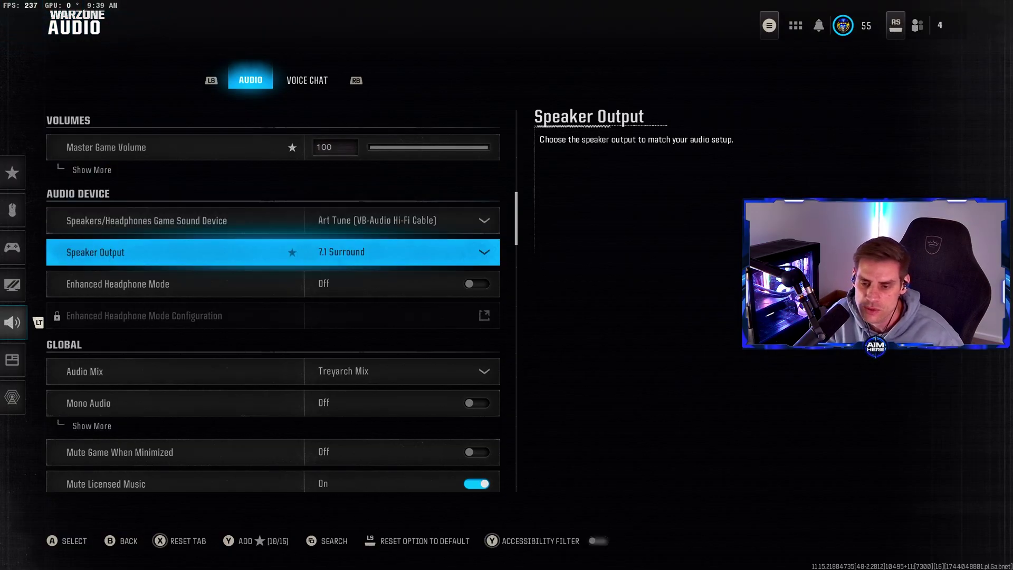
pyautogui.press('Down')
pyautogui.press('Down')
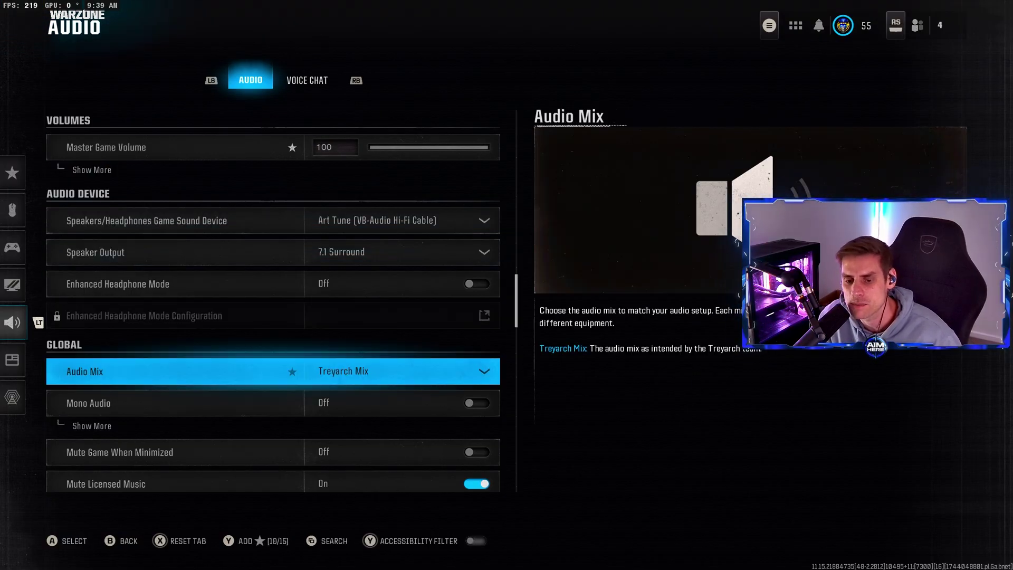
# Step: Look through the available Audio Mix presets and close the list without changing the selection
pyautogui.press('Return')
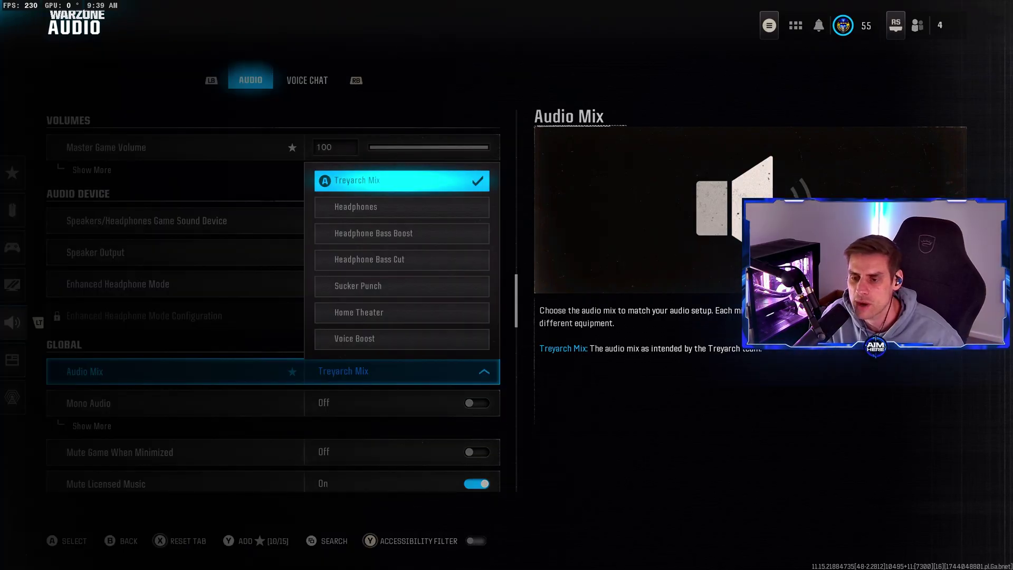
pyautogui.press('Down')
pyautogui.press('Down')
pyautogui.press('Down')
pyautogui.press('Down')
pyautogui.press('Up')
pyautogui.press('Up')
pyautogui.press('Up')
pyautogui.press('Up')
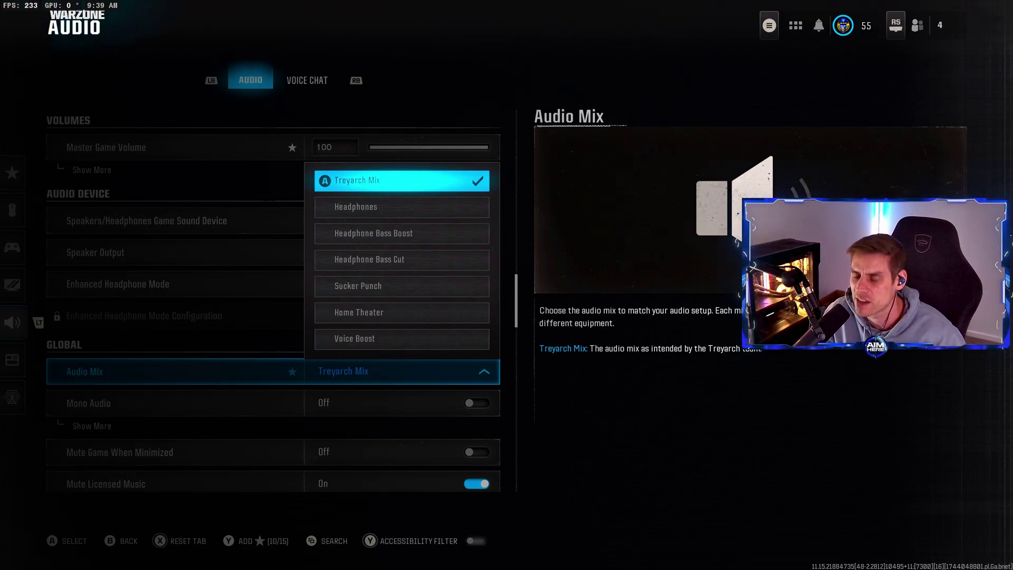
pyautogui.press('Escape')
# Step: Review the remaining global audio settings down to the Reduce Tinnitus Sound option
pyautogui.press('Down')
pyautogui.press('Down')
pyautogui.press('Down')
pyautogui.press('Down')
pyautogui.press('Down')
pyautogui.press('Down')
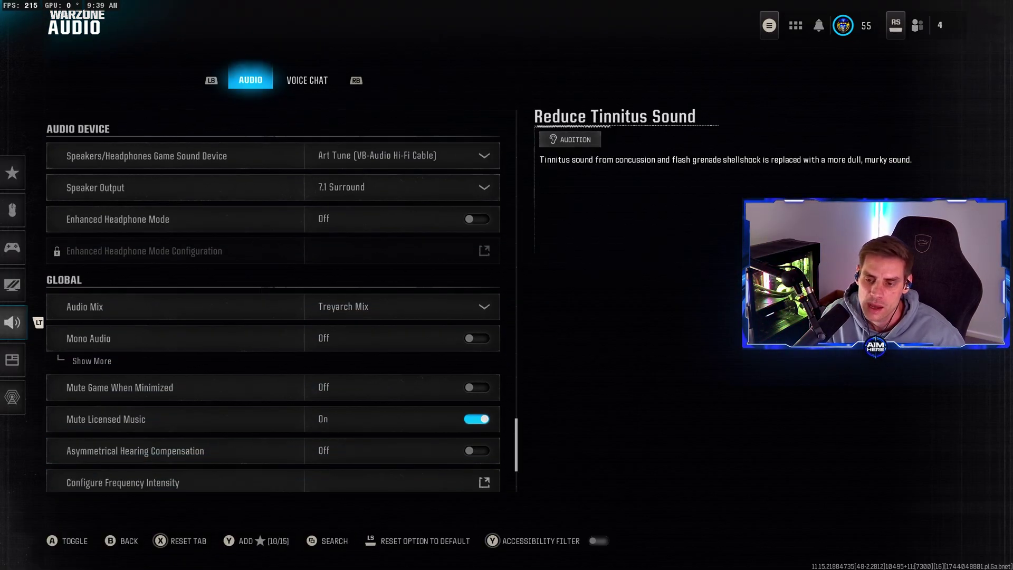
pyautogui.press('e')
pyautogui.press('q')
pyautogui.press('Up')
pyautogui.press('Up')
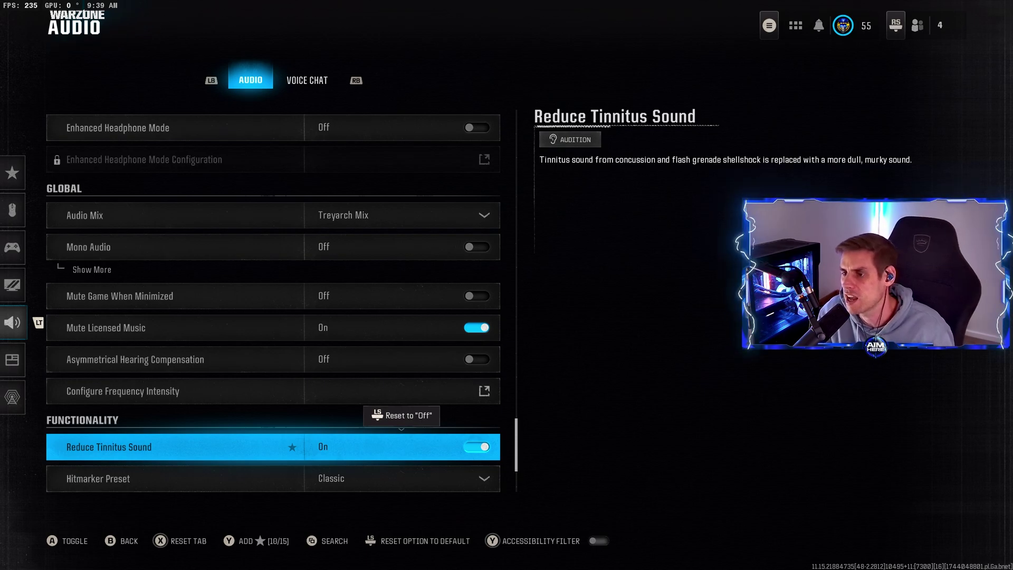
pyautogui.press('Down')
# Step: Open the Voice Chat settings and review them from Voice Chat Volume down to Voice Chat Output Device
pyautogui.press('e')
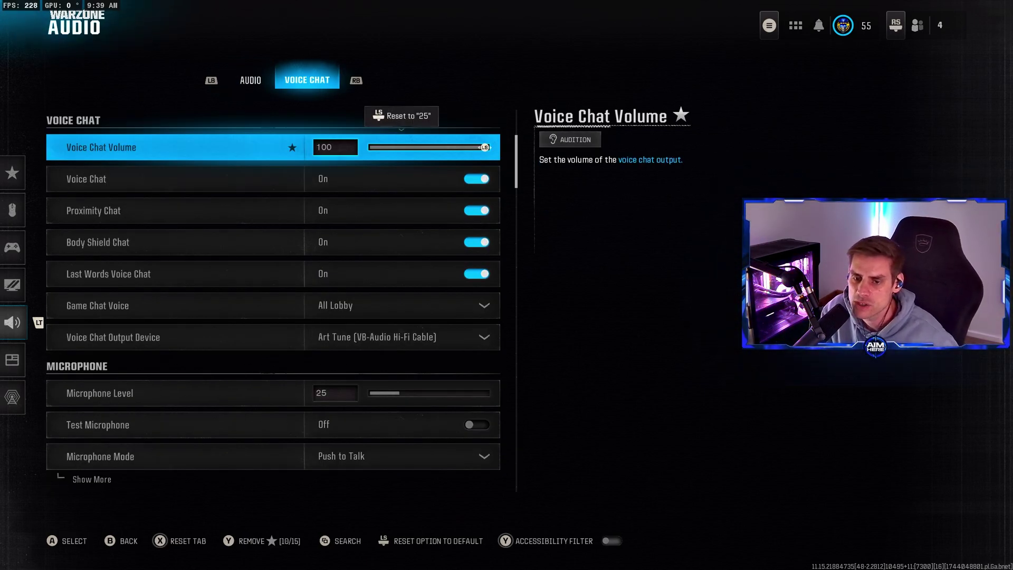
pyautogui.press('Down')
pyautogui.press('Down')
pyautogui.press('Down')
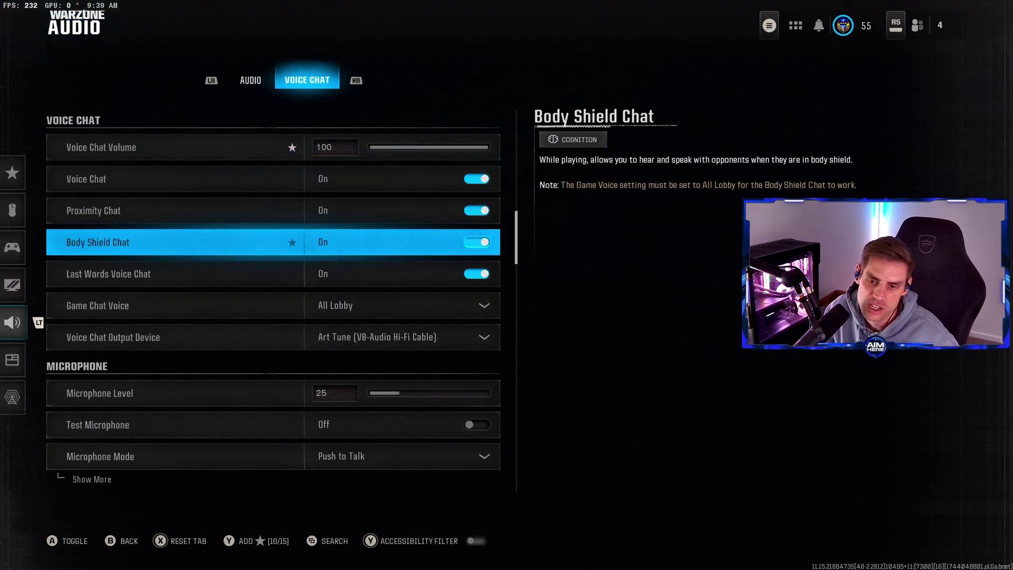
pyautogui.press('Down')
pyautogui.press('Down')
pyautogui.press('Down')
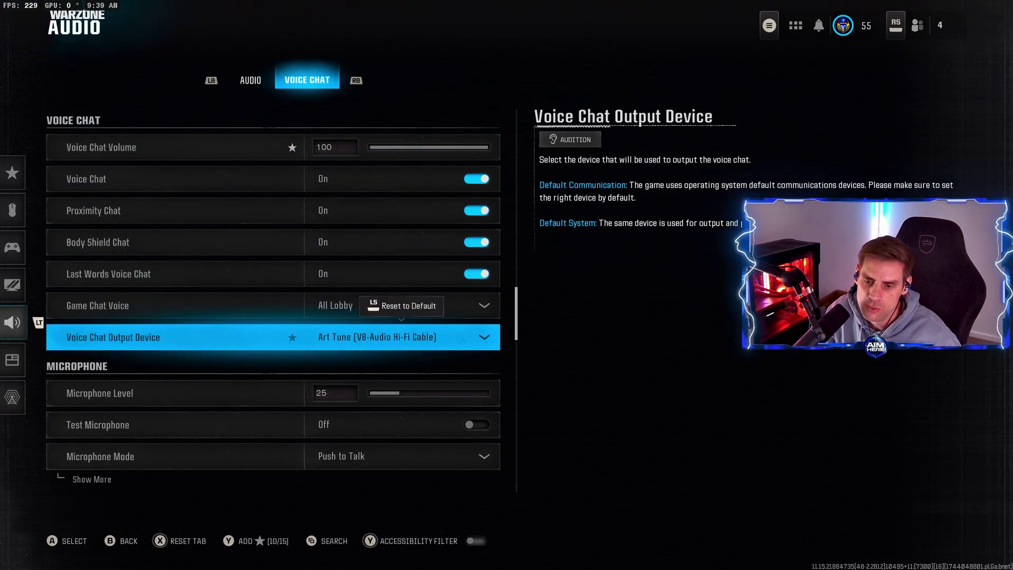
# Step: Select Art Tune (VB-Audio Hi-Fi Cable) as the voice chat output device
pyautogui.press('Return')
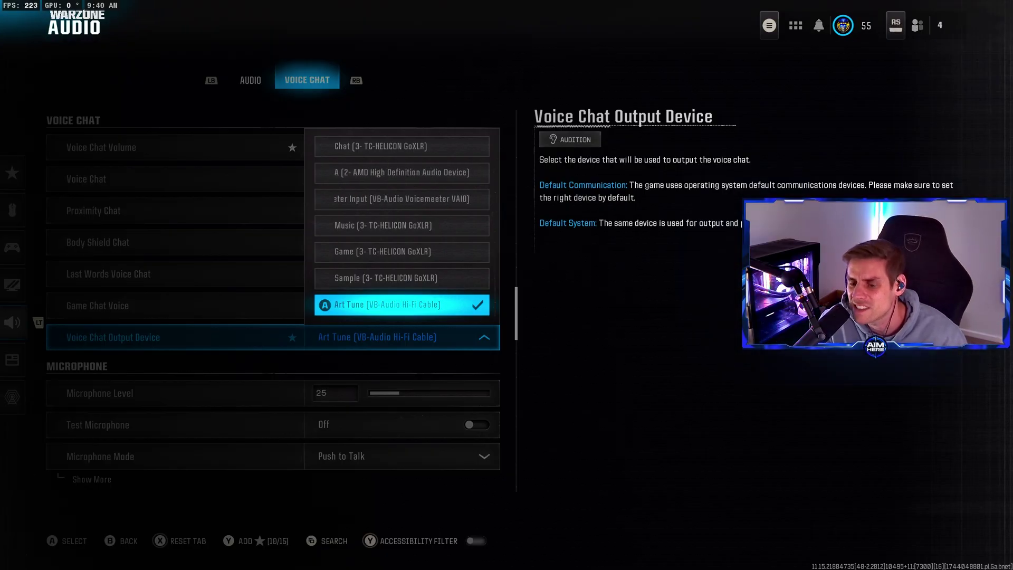
pyautogui.press('Return')
pyautogui.press('Down')
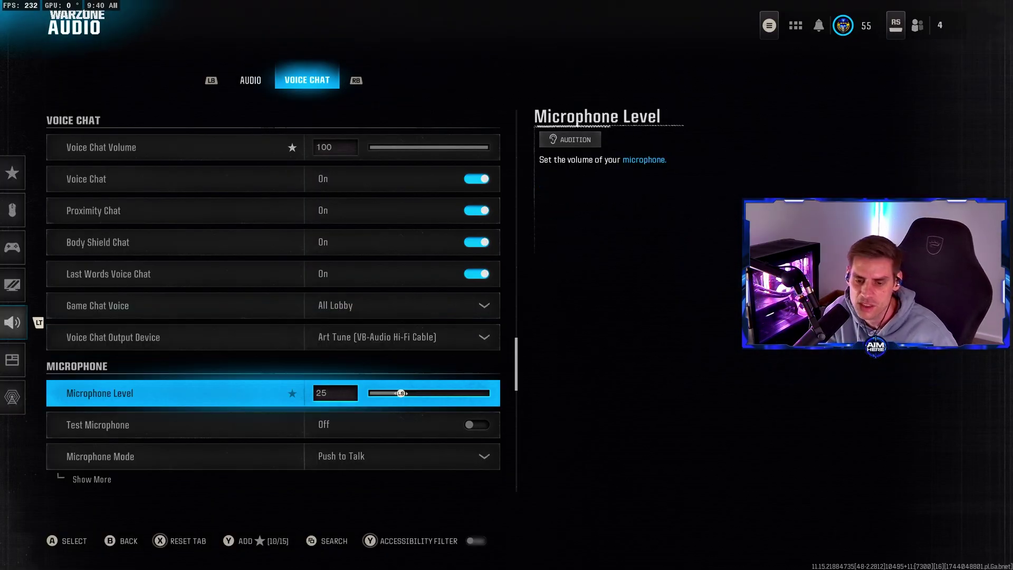
# Step: Run the microphone test briefly and turn it off again
pyautogui.press('Down')
pyautogui.press('Return')
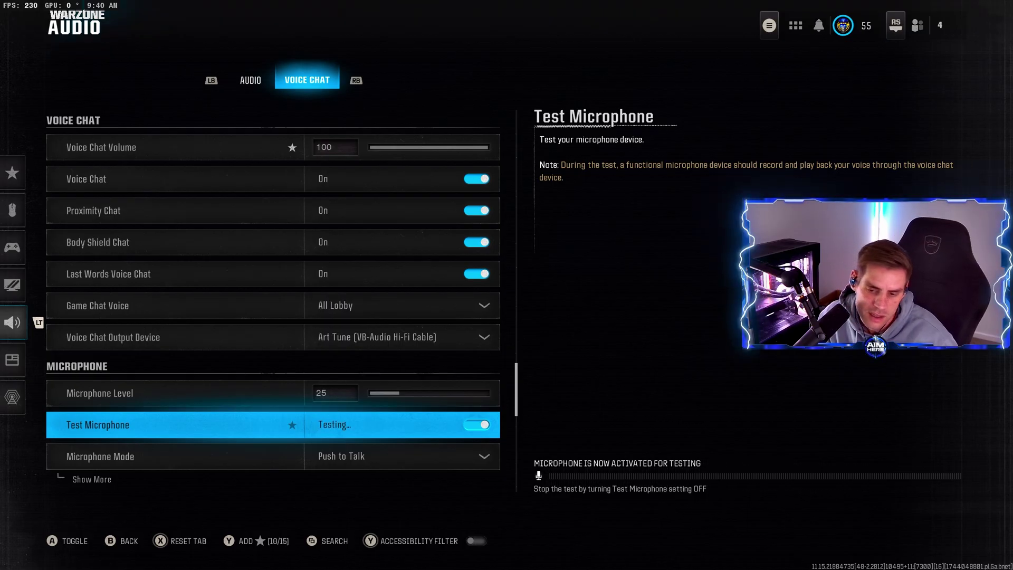
pyautogui.press('Return')
pyautogui.press('Up')
pyautogui.press('Down')
pyautogui.press('Down')
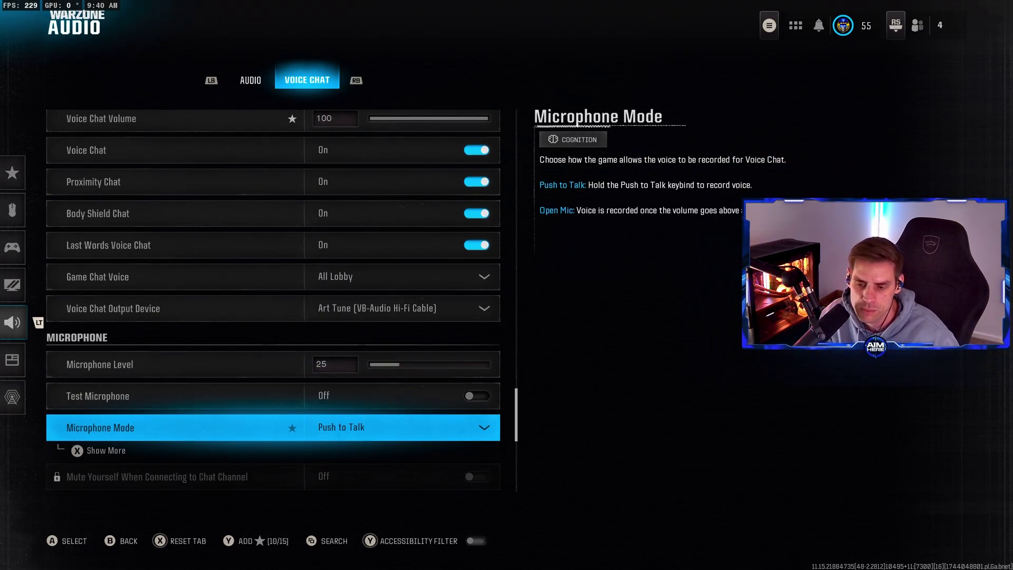
# Step: Examine the Microphone Mode and Microphone Input Device options, closing each list without a change
pyautogui.press('Return')
pyautogui.press('Escape')
pyautogui.press('Down')
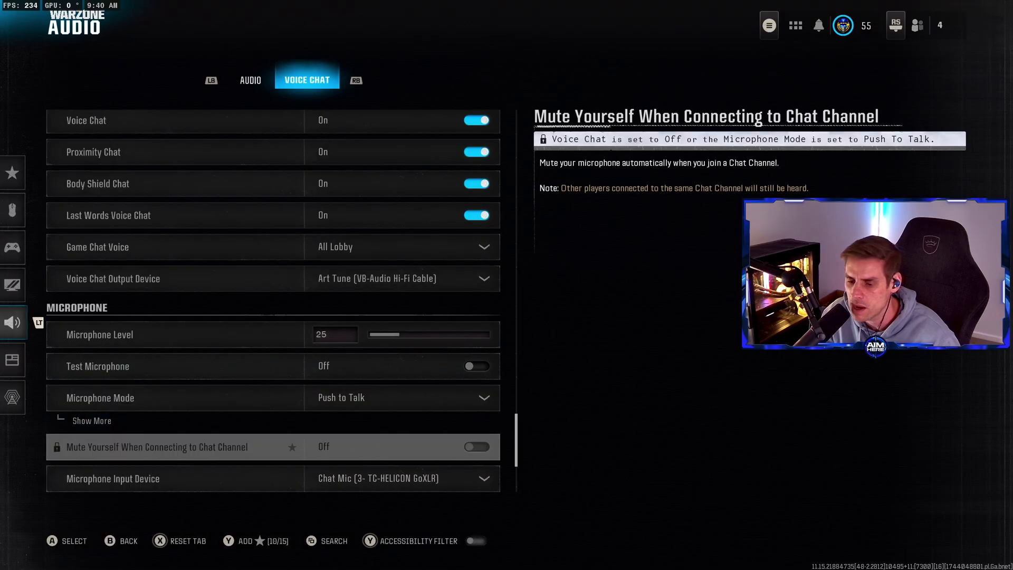
pyautogui.press('Down')
pyautogui.press('Down')
pyautogui.press('Up')
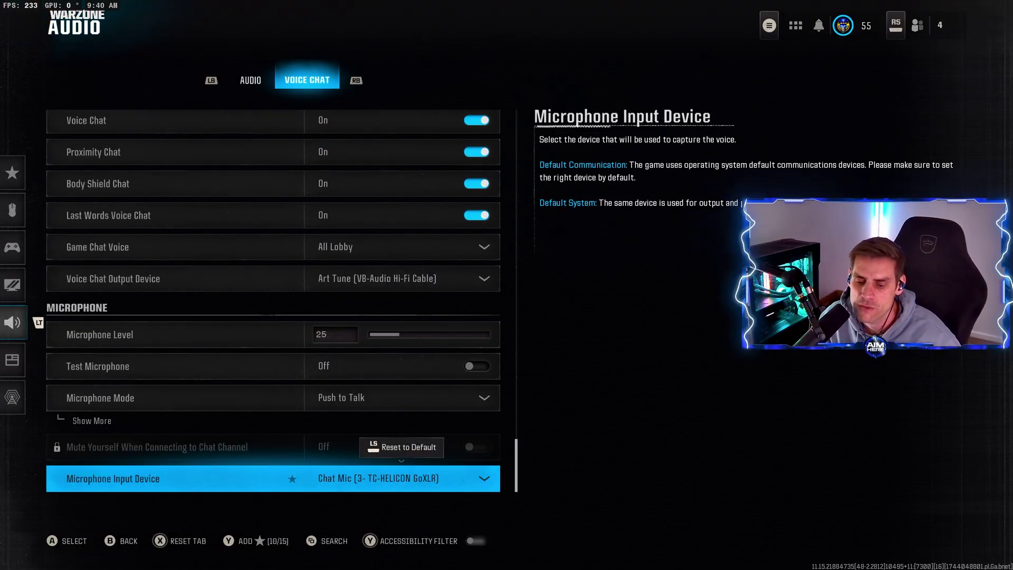
pyautogui.press('Return')
pyautogui.press('Escape')
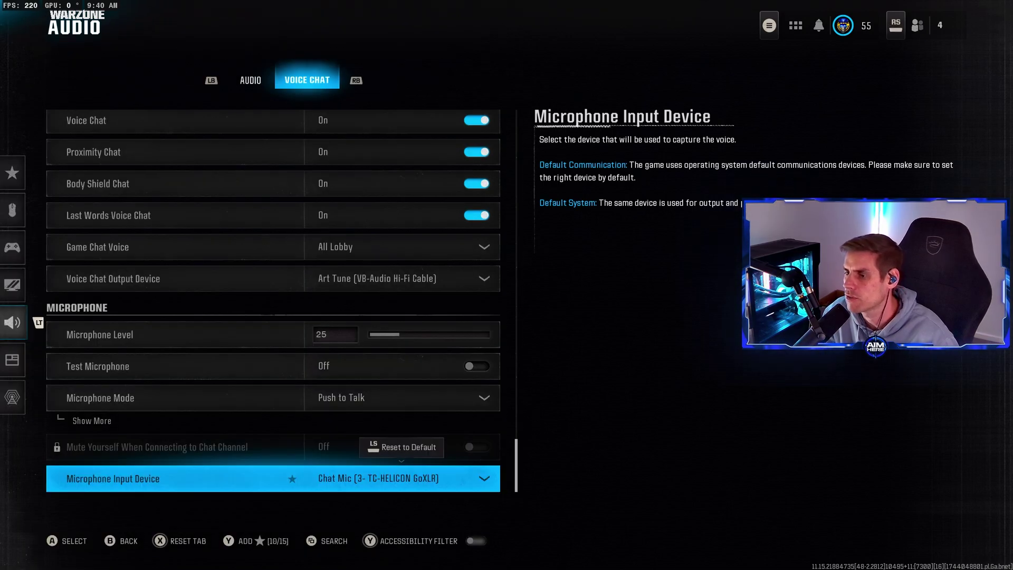
# Step: Leave the voice chat settings and open the Interface settings
pyautogui.press('q')
pyautogui.press('Escape')
pyautogui.press('Return')
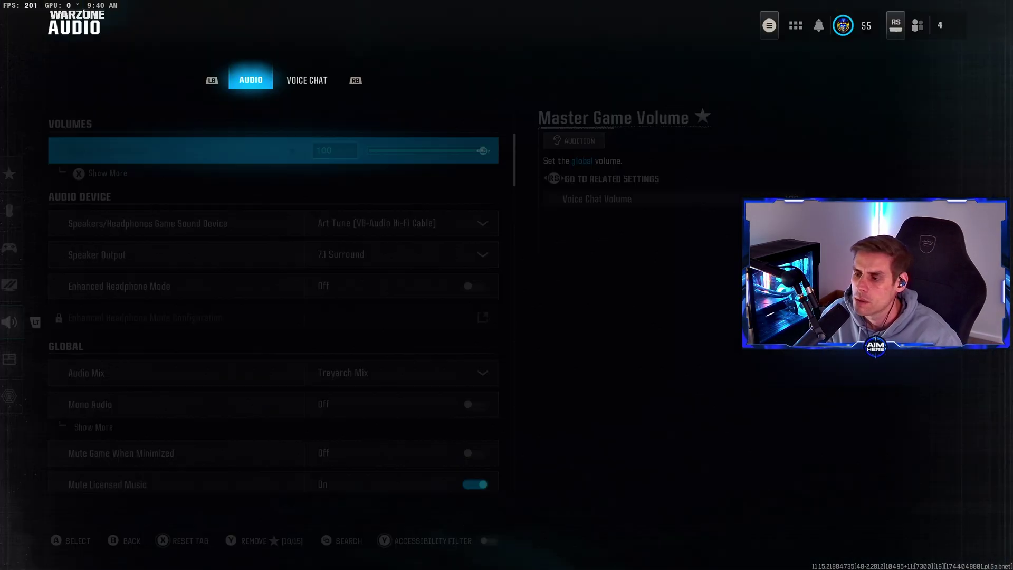
pyautogui.press('Tab')
pyautogui.press('Down')
pyautogui.press('Return')
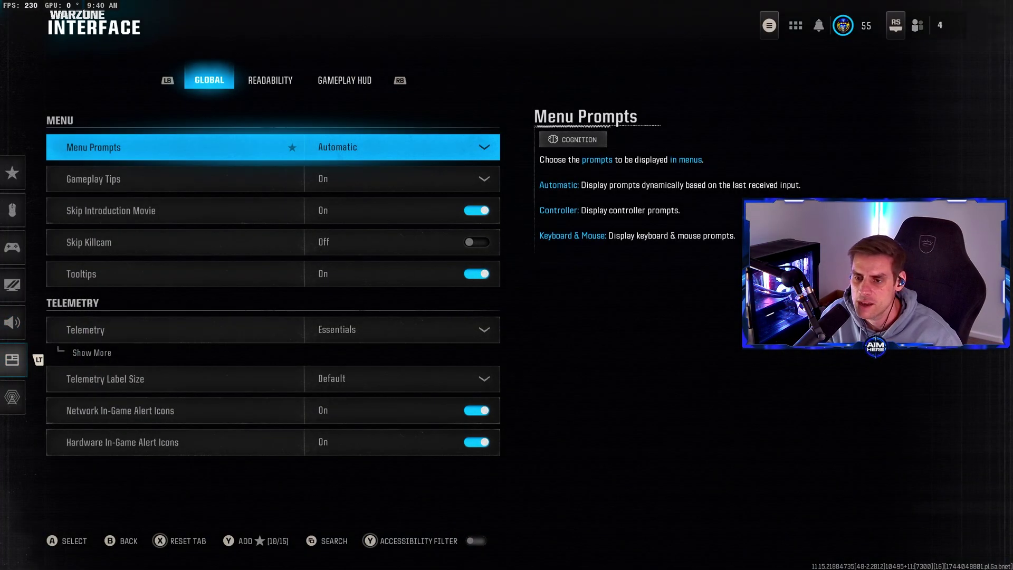
# Step: Review the interface's menu settings, including Skip Introduction Movie, Skip Killcam and Tooltips
pyautogui.press('Down')
pyautogui.press('Down')
pyautogui.press('Down')
pyautogui.press('Up')
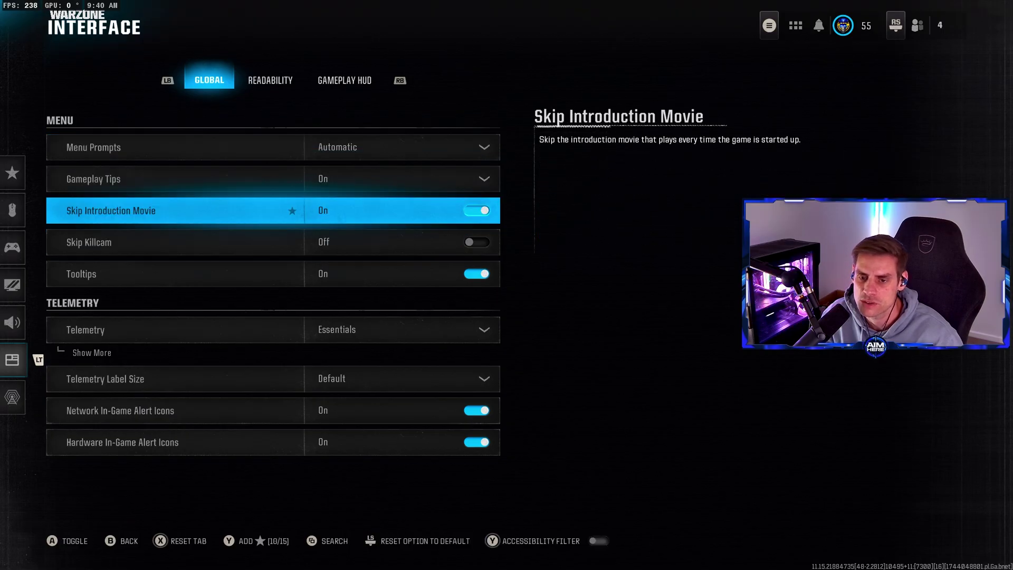
# Step: Expand the additional Telemetry options to inspect them, and collapse them again
pyautogui.press('Down')
pyautogui.press('Down')
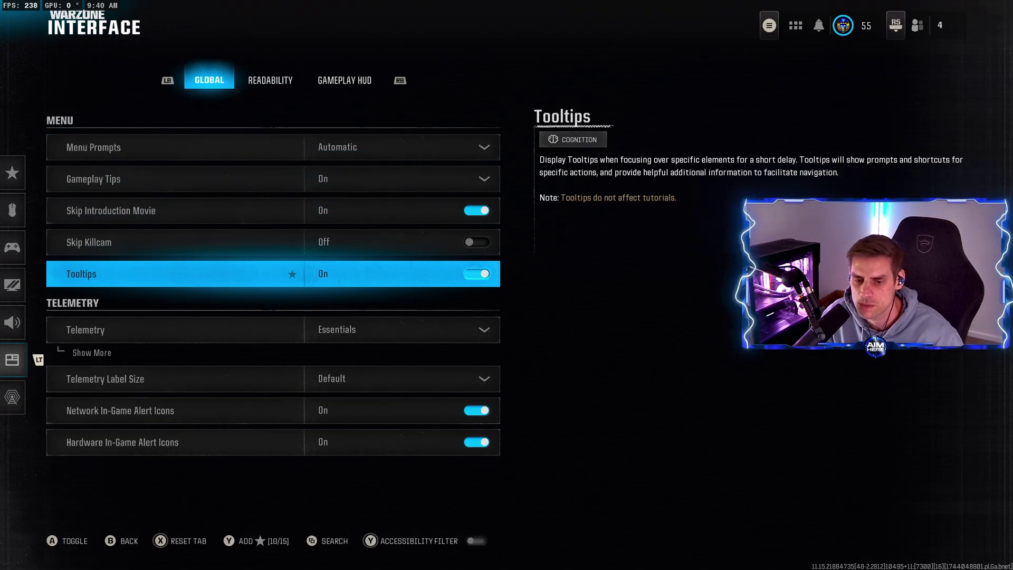
pyautogui.press('Down')
pyautogui.press('x')
pyautogui.press('Down')
pyautogui.press('Up')
pyautogui.press('x')
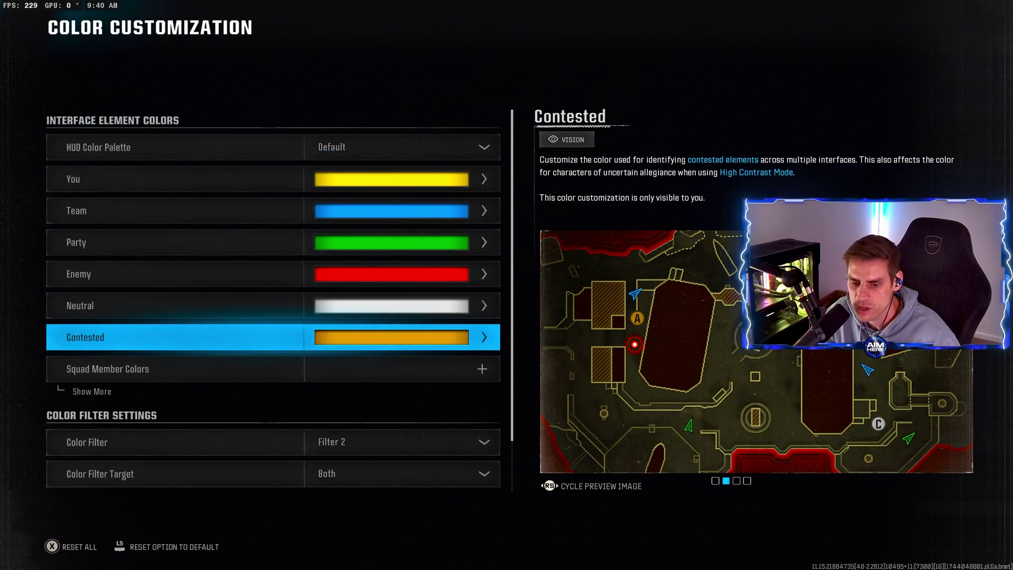
pyautogui.press('Down')
pyautogui.press('Down')
pyautogui.press('Down')
# Step: Examine the Color Filter choices in the color customization settings, keeping Filter 2 selected
pyautogui.press('Up')
pyautogui.press('Up')
pyautogui.press('Return')
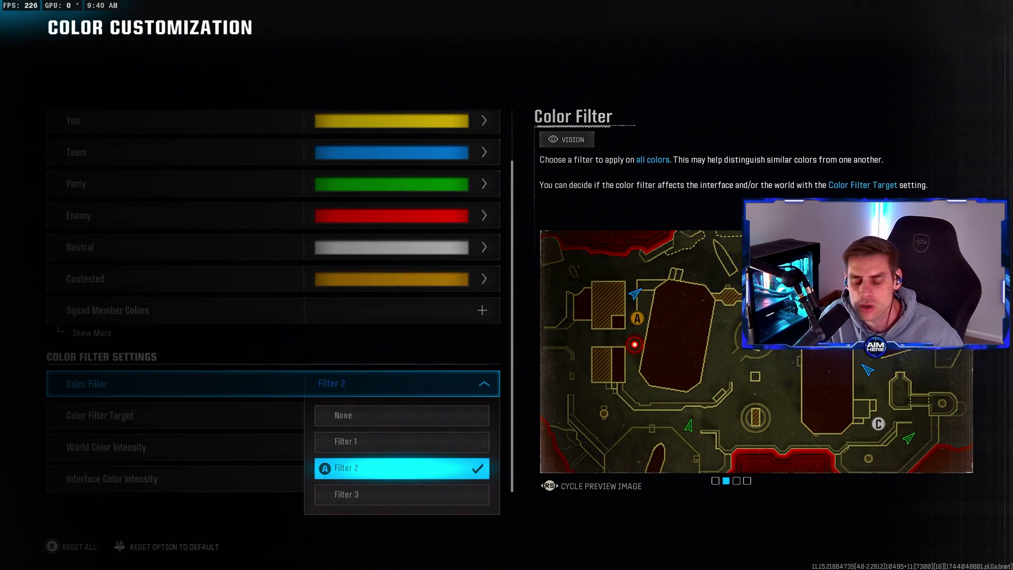
pyautogui.press('Return')
pyautogui.press('Down')
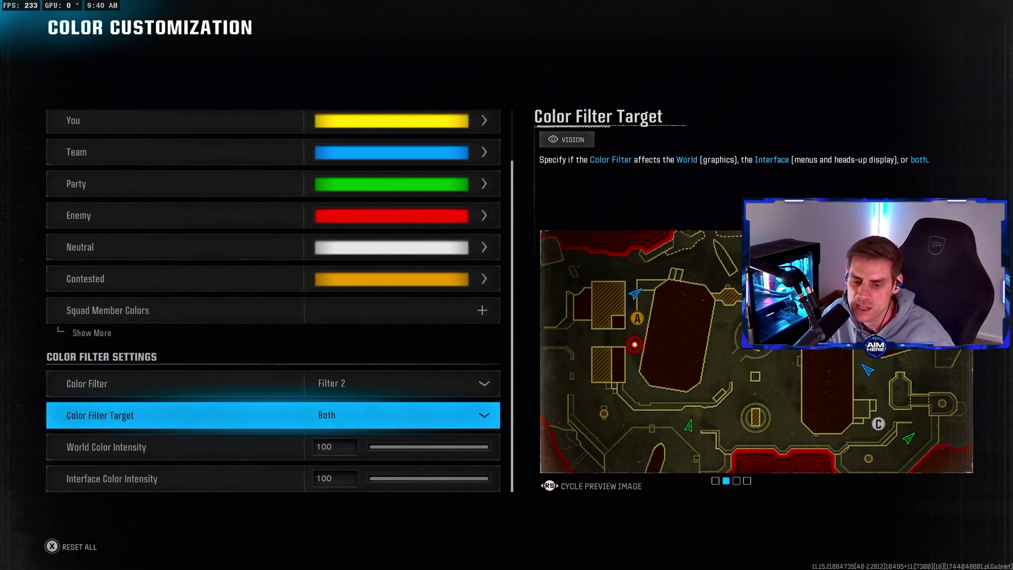
# Step: Review the Color Filter Target and the World and Interface Color Intensity settings, and leave color customization
pyautogui.press('Return')
pyautogui.press('Return')
pyautogui.press('Down')
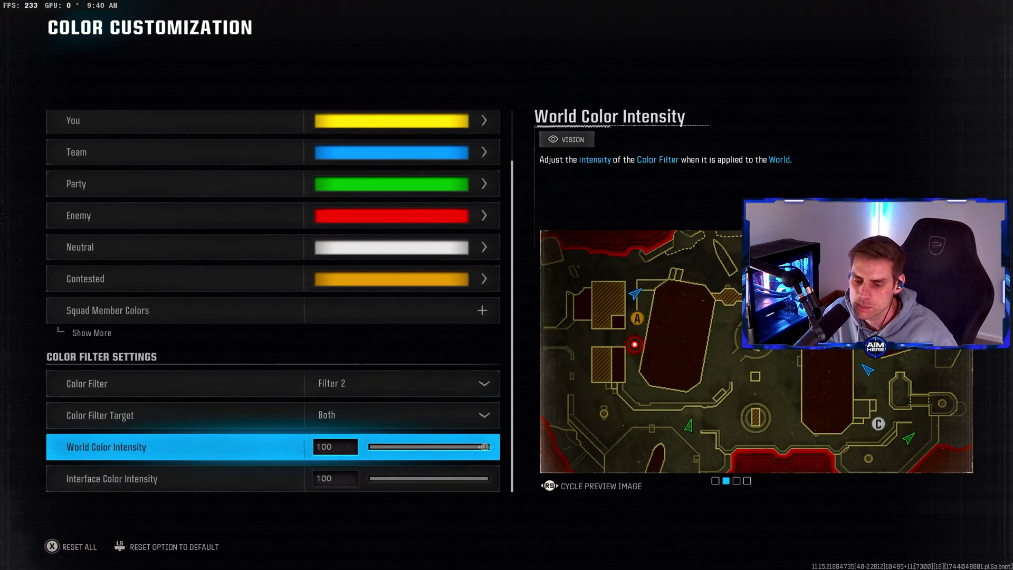
pyautogui.press('Down')
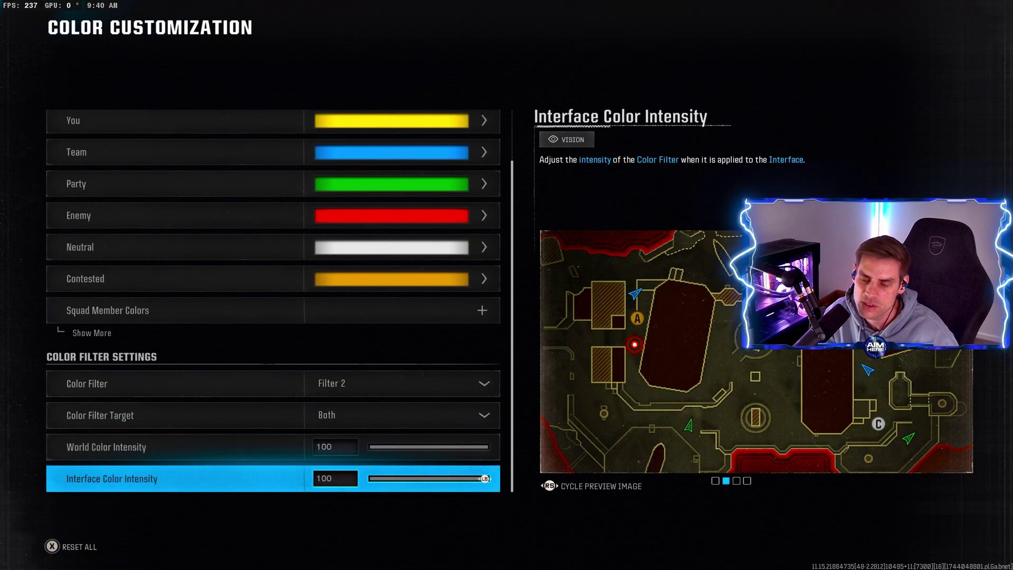
pyautogui.press('Escape')
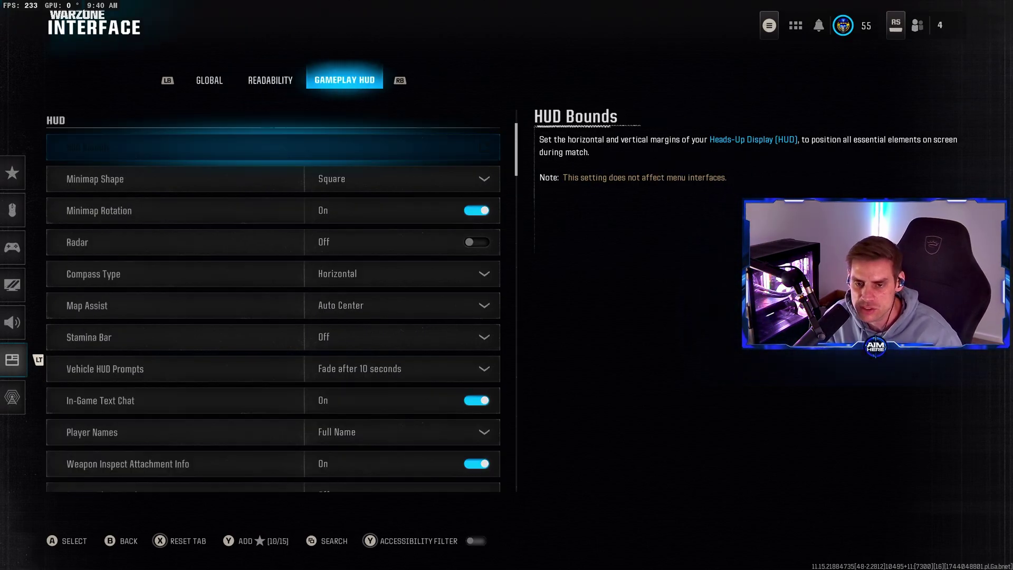
# Step: Review the gameplay HUD settings from the minimap options through Compass Type and Player Names to Custom Ping Duration
pyautogui.press('Down')
pyautogui.press('Down')
pyautogui.press('Down')
pyautogui.press('Down')
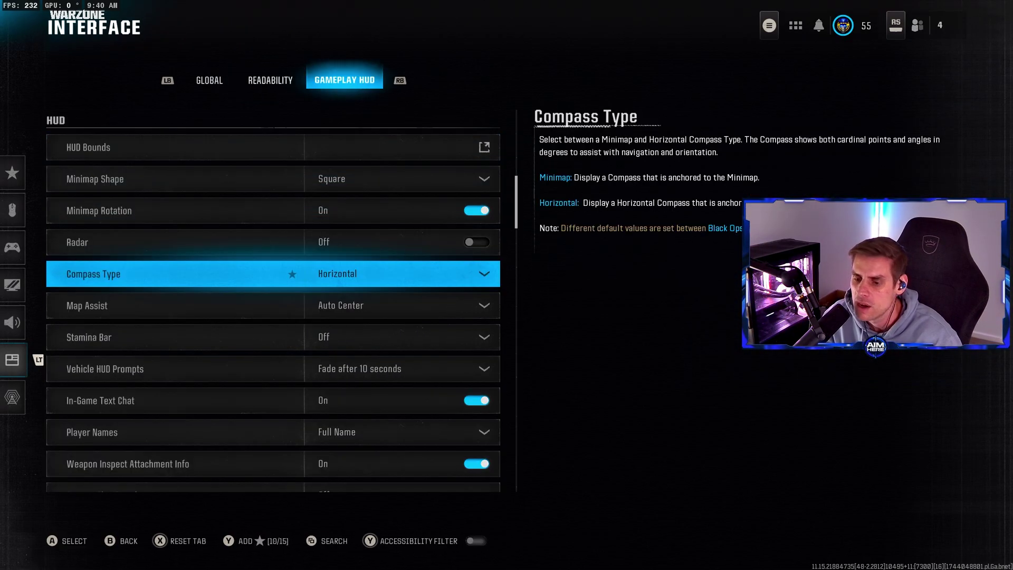
pyautogui.press('Down')
pyautogui.press('Down')
pyautogui.press('Down')
pyautogui.press('Down')
pyautogui.press('Down')
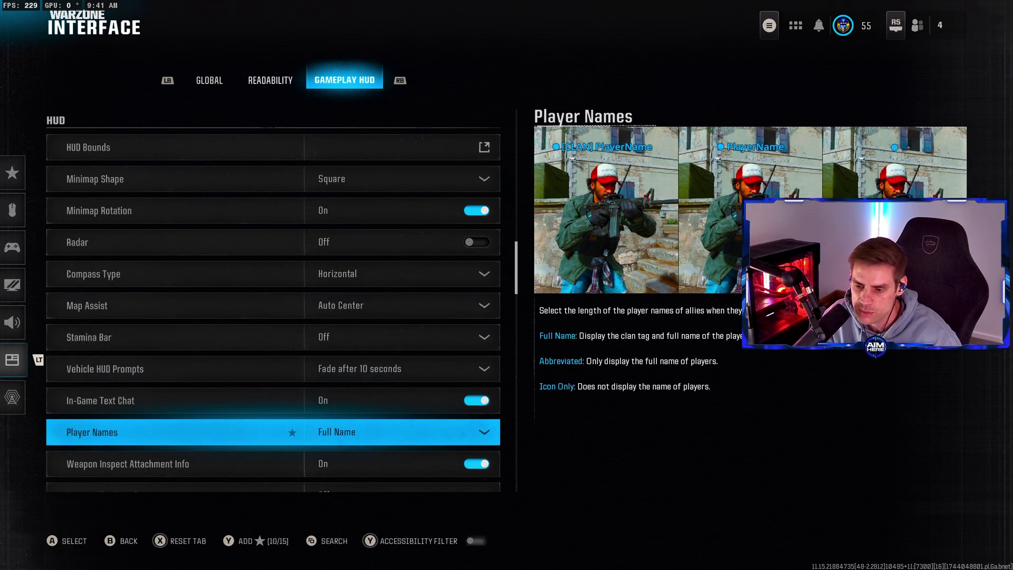
pyautogui.press('Down')
pyautogui.press('Down')
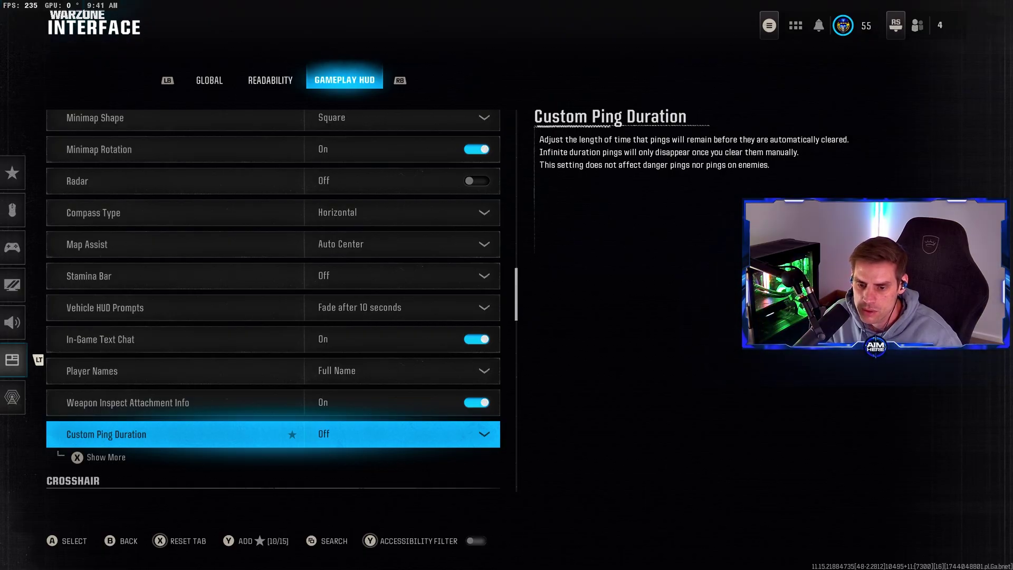
# Step: Look over the crosshair, hit marker and widget visibility settings, including Weapon Information and Elimination Feed
pyautogui.press('Down')
pyautogui.press('Down')
pyautogui.press('Down')
pyautogui.press('Down')
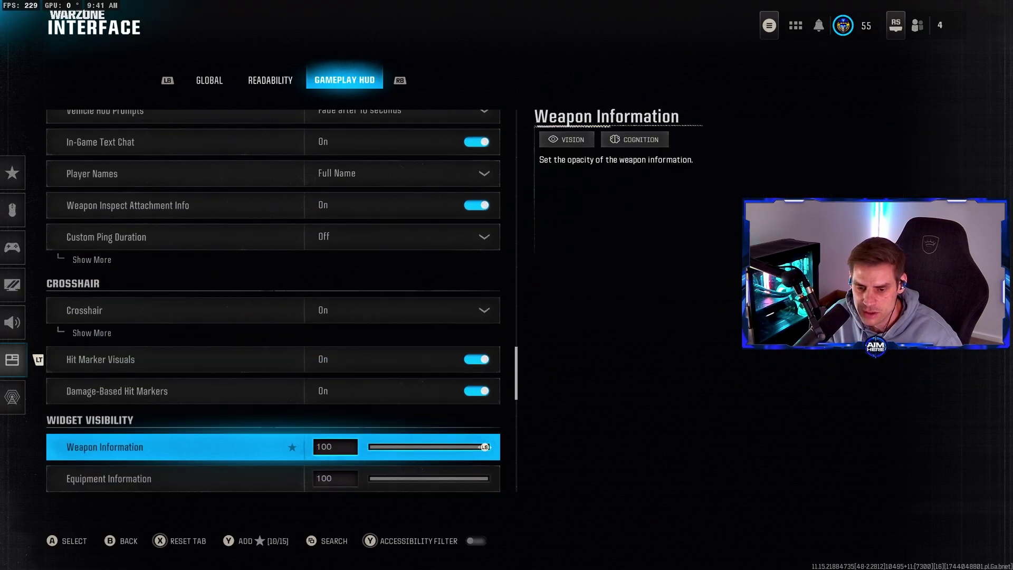
pyautogui.press('Down')
pyautogui.press('Down')
pyautogui.press('Down')
pyautogui.press('Down')
pyautogui.press('Down')
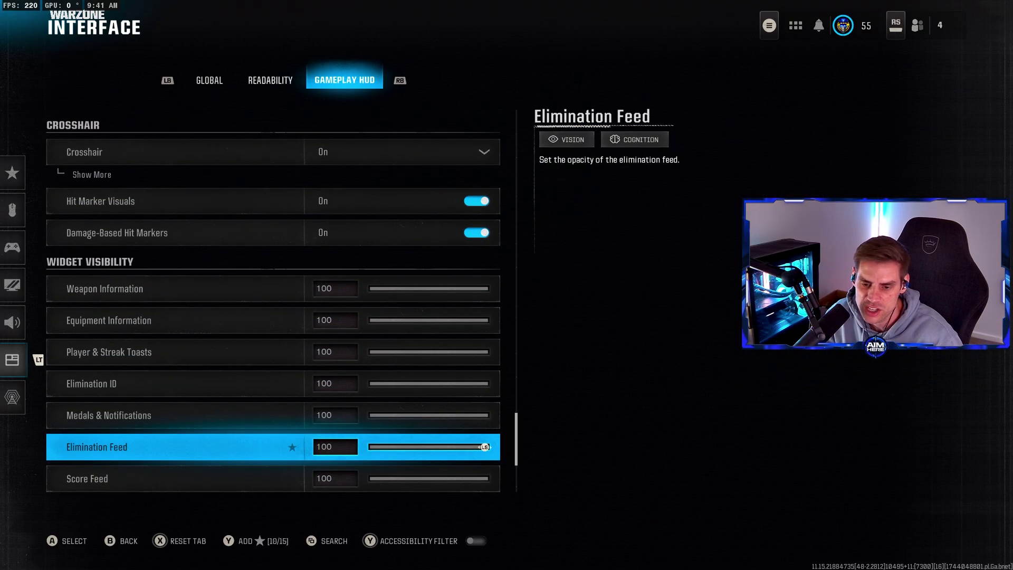
pyautogui.press('Down')
# Step: Return to the start of the gameplay HUD settings, inspect the HUD Bounds screen and close it without applying changes
pyautogui.press('Up')
pyautogui.press('Up')
pyautogui.press('Up')
pyautogui.press('Up')
pyautogui.press('Up')
pyautogui.press('Up')
pyautogui.press('Down')
pyautogui.press('Down')
pyautogui.press('Down')
pyautogui.press('Down')
pyautogui.press('Down')
pyautogui.press('Down')
pyautogui.press('Down')
pyautogui.press('Up')
pyautogui.press('Up')
pyautogui.press('Up')
pyautogui.press('Down')
pyautogui.press('Up')
pyautogui.press('Return')
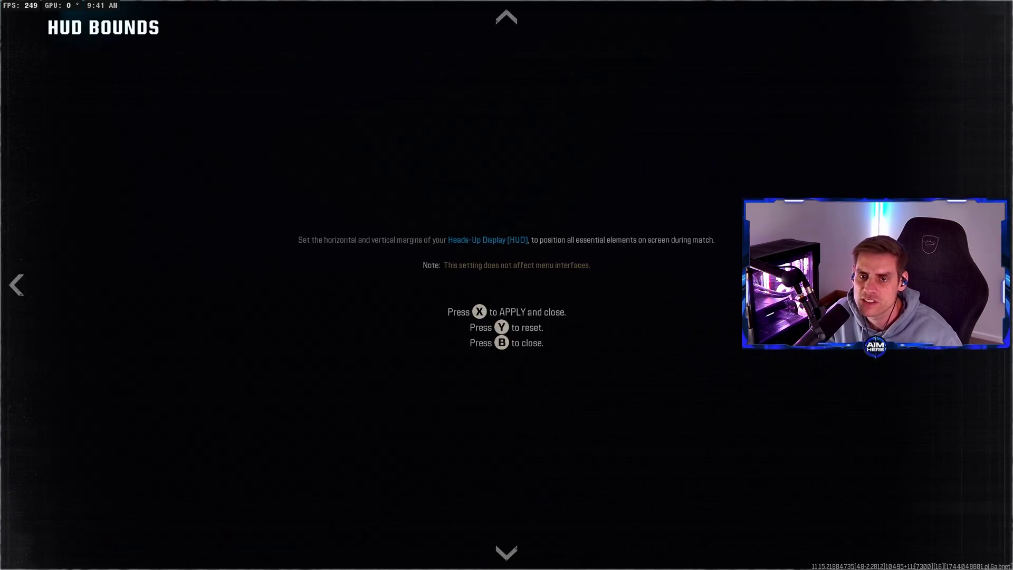
pyautogui.press('Escape')
# Step: Examine the Minimap Rotation and Minimap Shape settings and the Map Assist choices
pyautogui.press('Down')
pyautogui.press('Down')
pyautogui.press('Down')
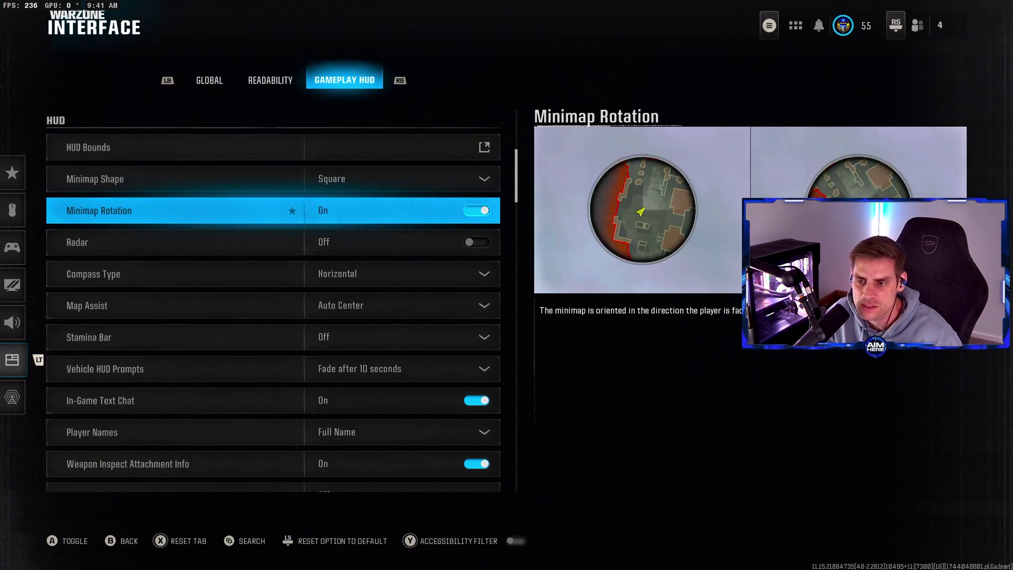
pyautogui.press('Up')
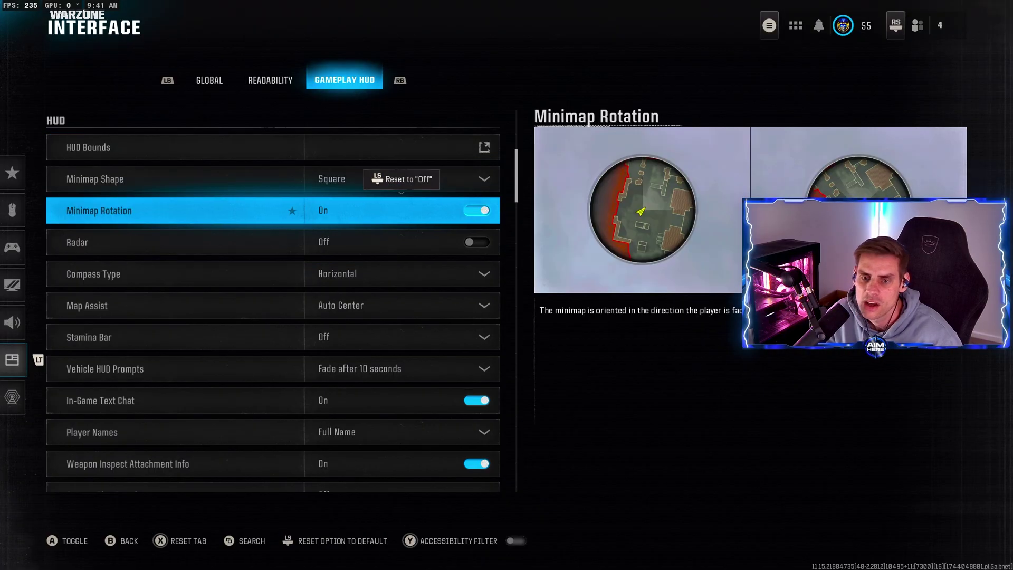
pyautogui.press('Up')
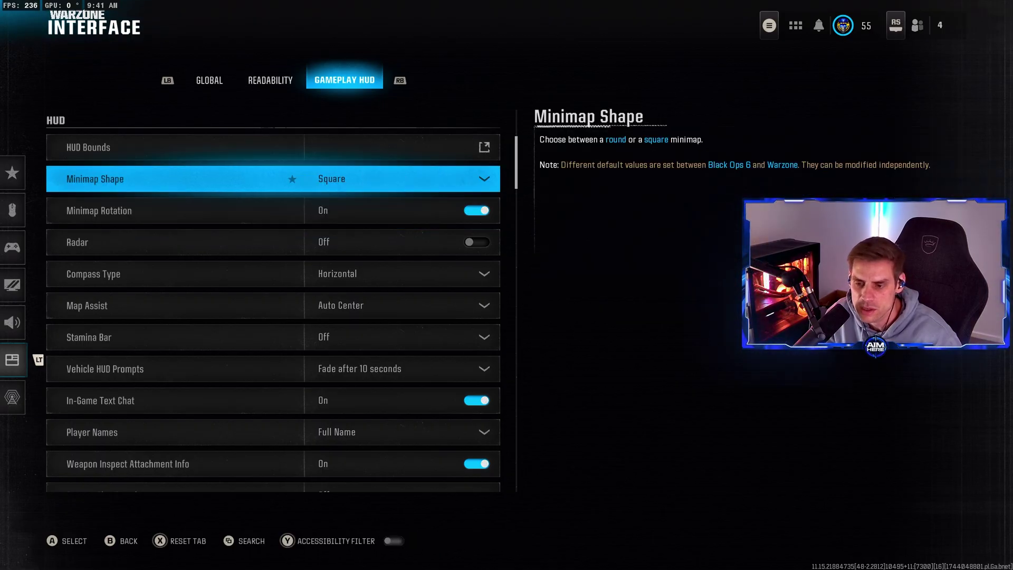
pyautogui.press('Down')
pyautogui.press('Down')
pyautogui.press('Down')
pyautogui.press('Down')
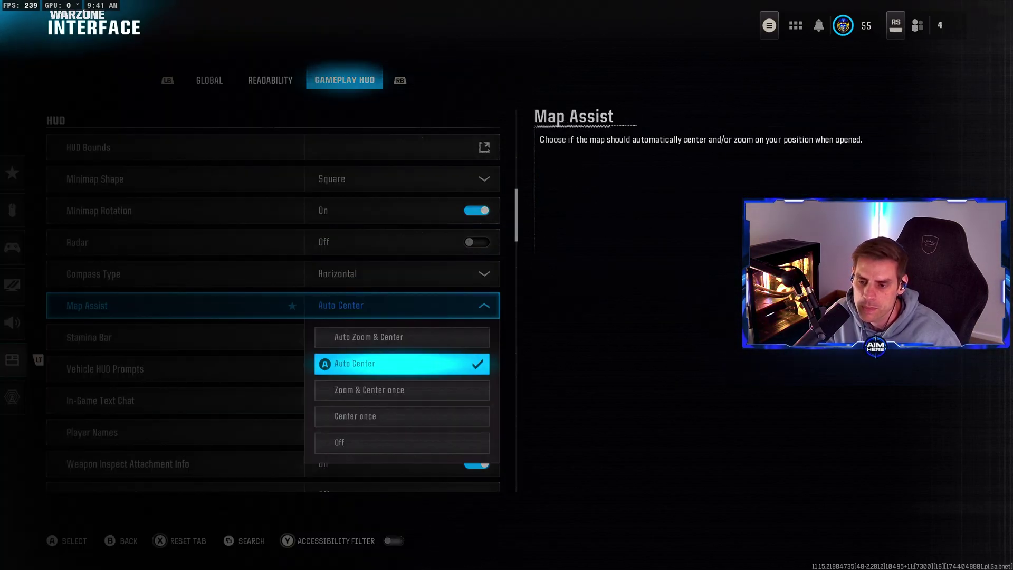
pyautogui.press('Up')
# Step: Review the Vehicle HUD Prompts, Player Names and Weapon Inspect Attachment Info settings
pyautogui.press('Down')
pyautogui.press('Down')
pyautogui.press('Down')
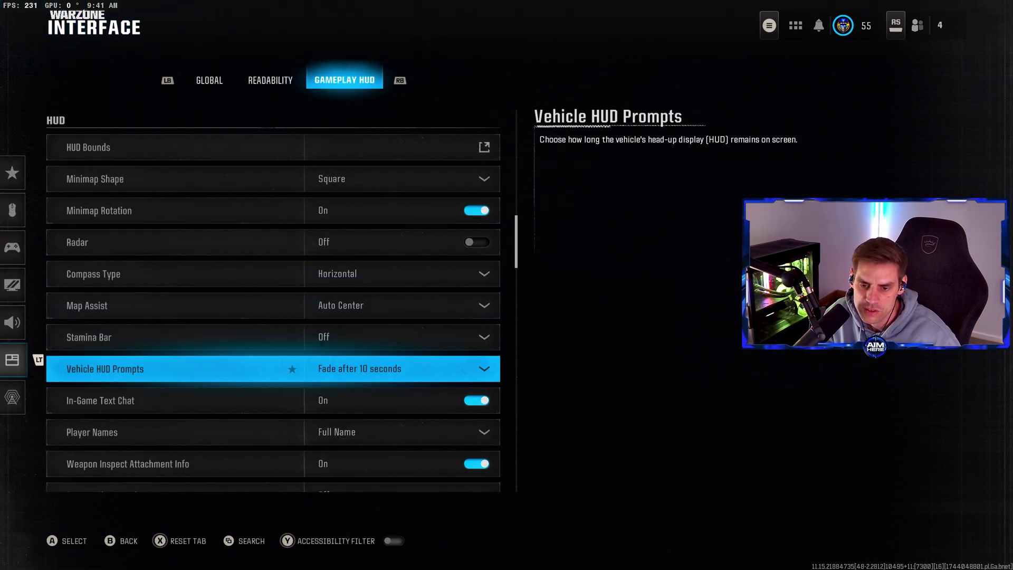
pyautogui.press('Down')
pyautogui.press('Down')
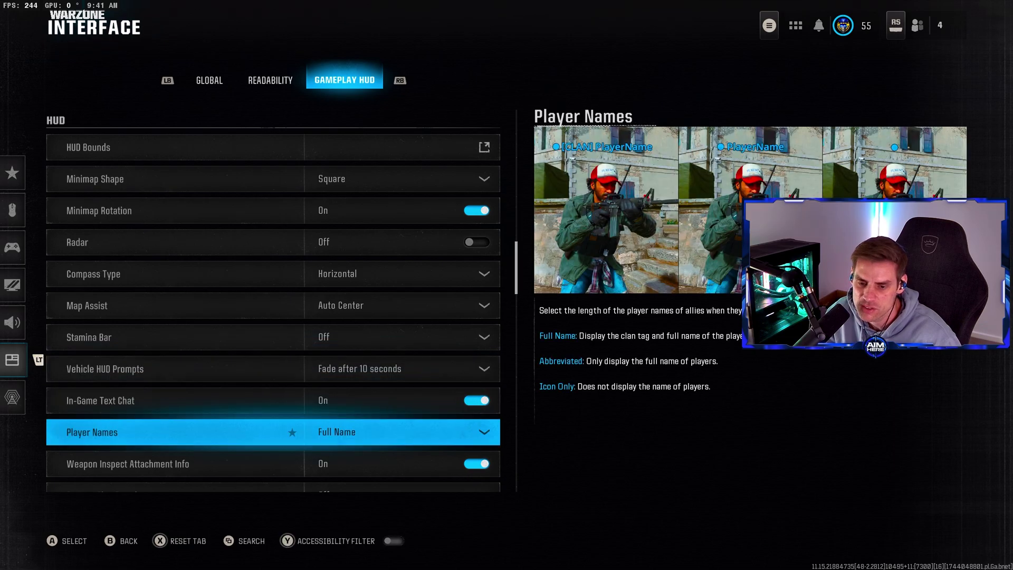
# Step: Inspect the Crosshair choices without changing them, and expand the additional crosshair options
pyautogui.press('Down')
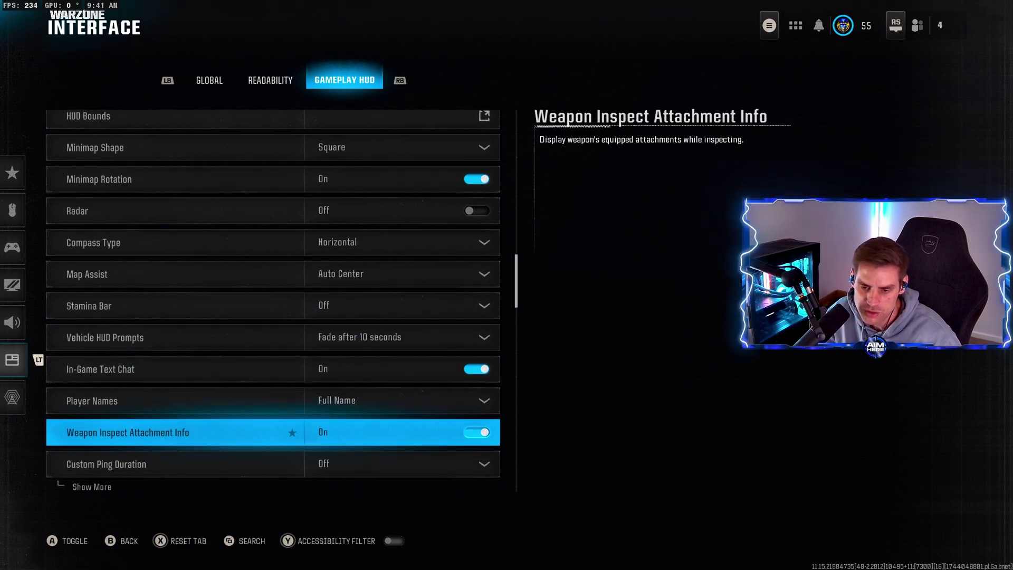
pyautogui.press('Down')
pyautogui.press('Down')
pyautogui.press('Down')
pyautogui.press('Down')
pyautogui.press('Down')
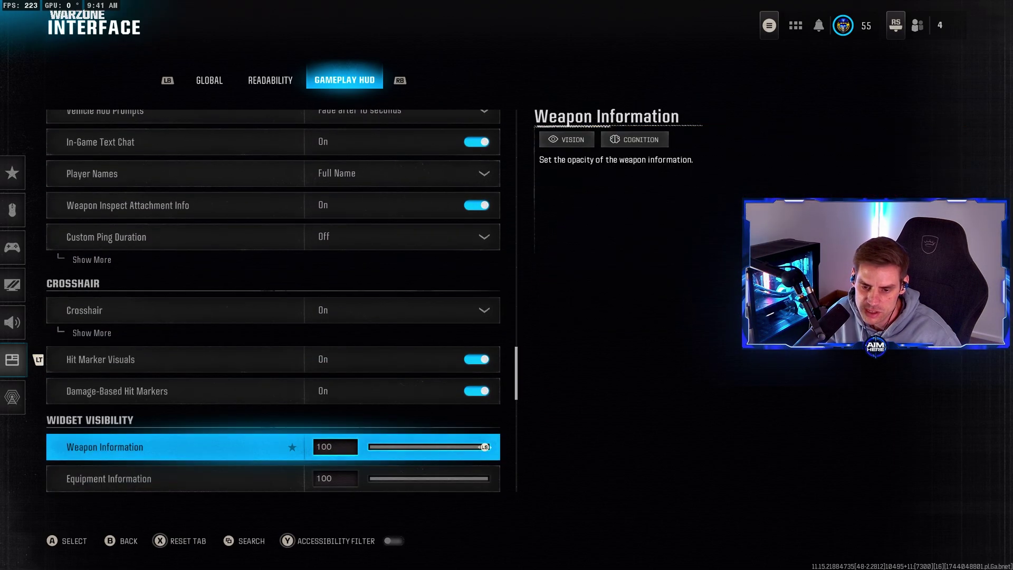
pyautogui.press('Up')
pyautogui.press('Up')
pyautogui.press('Up')
pyautogui.press('Return')
pyautogui.press('Escape')
pyautogui.press('x')
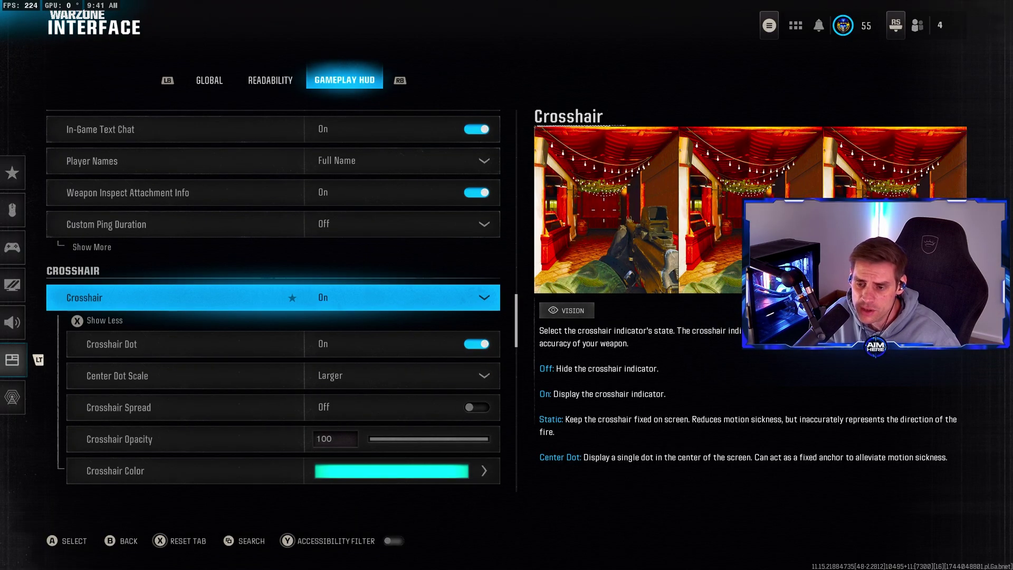
# Step: Review the Crosshair Dot, Center Dot Scale, Spread and Opacity settings, and view the Crosshair Color values
pyautogui.press('Down')
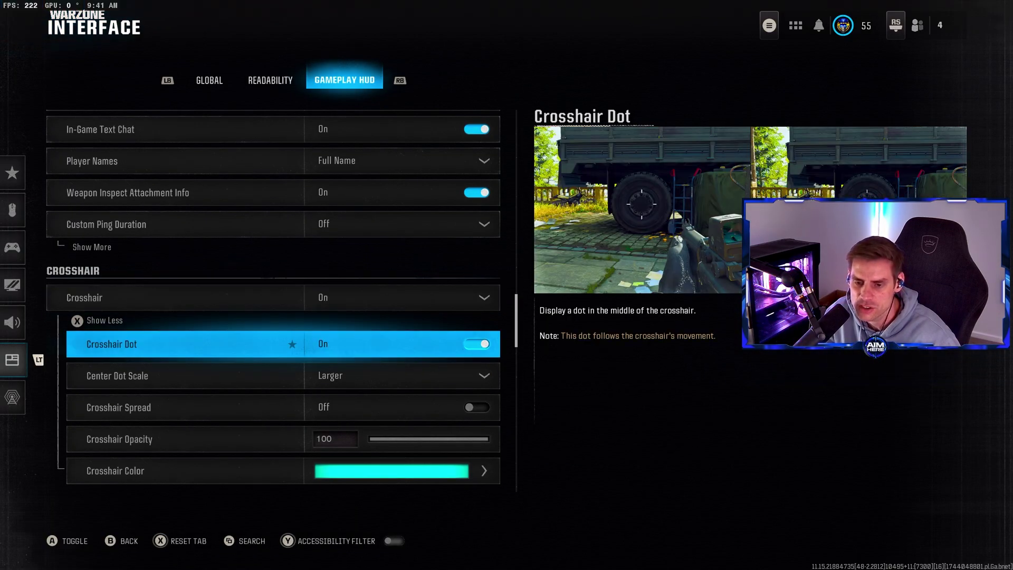
pyautogui.press('Down')
pyautogui.press('Up')
pyautogui.press('Down')
pyautogui.press('Down')
pyautogui.press('Down')
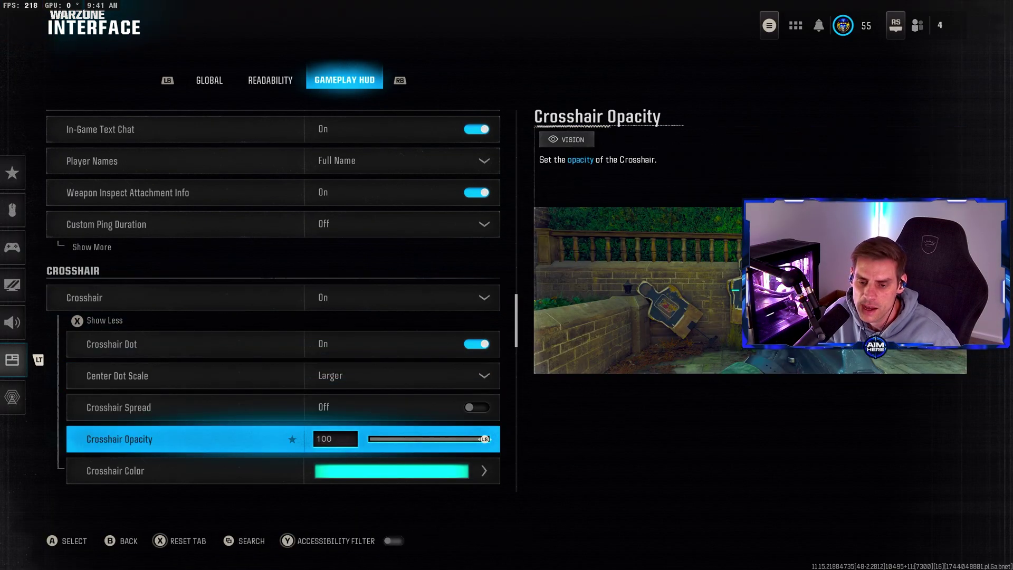
# Step: Close the crosshair color editor, recheck the neighbouring opacity options, and view the color values once more
pyautogui.press('Down')
pyautogui.press('Return')
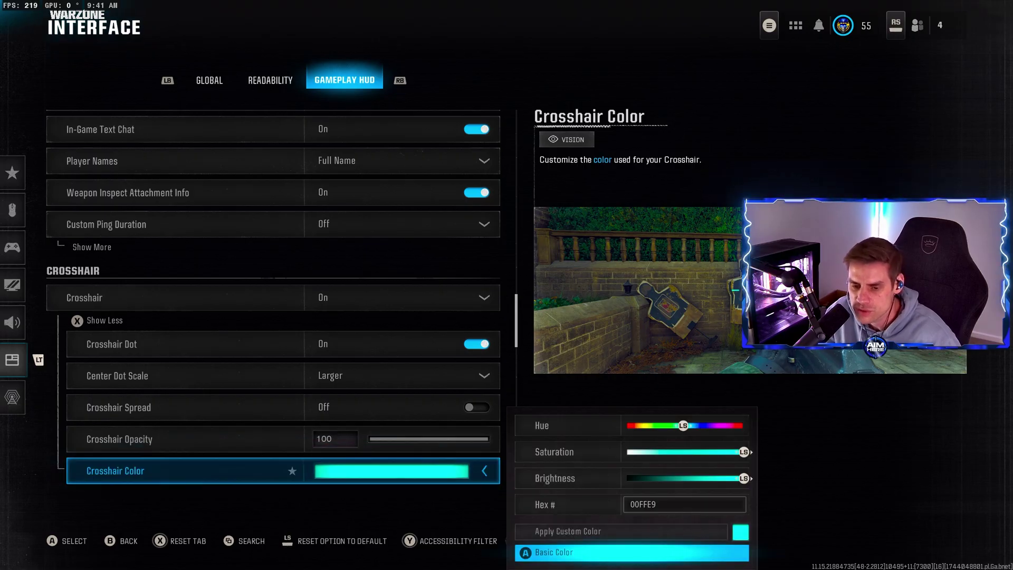
pyautogui.press('Escape')
pyautogui.press('Up')
pyautogui.press('Up')
# Step: Review the hit marker and widget visibility settings, and return to the main settings list below Interface
pyautogui.press('Down')
pyautogui.press('Down')
pyautogui.press('Return')
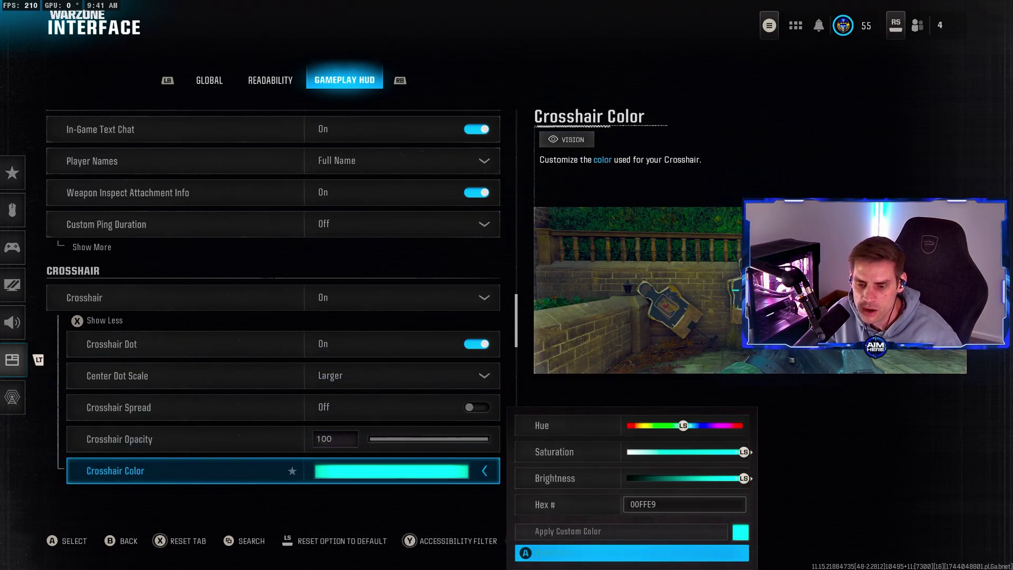
pyautogui.press('Escape')
pyautogui.press('Down')
pyautogui.press('Down')
pyautogui.press('Down')
pyautogui.press('Down')
pyautogui.press('Down')
pyautogui.press('Down')
pyautogui.press('Down')
pyautogui.press('Down')
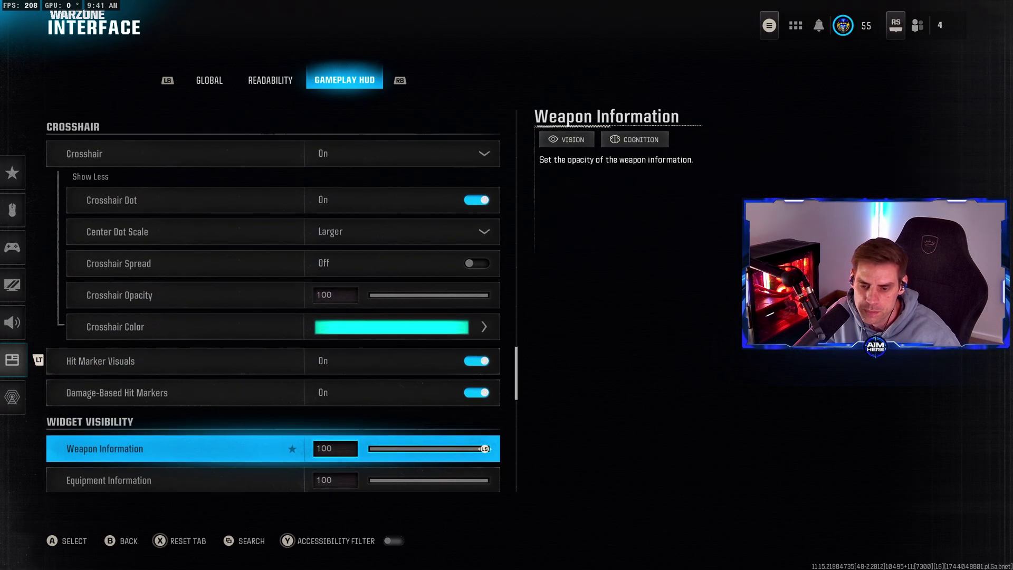
pyautogui.press('Down')
pyautogui.press('Down')
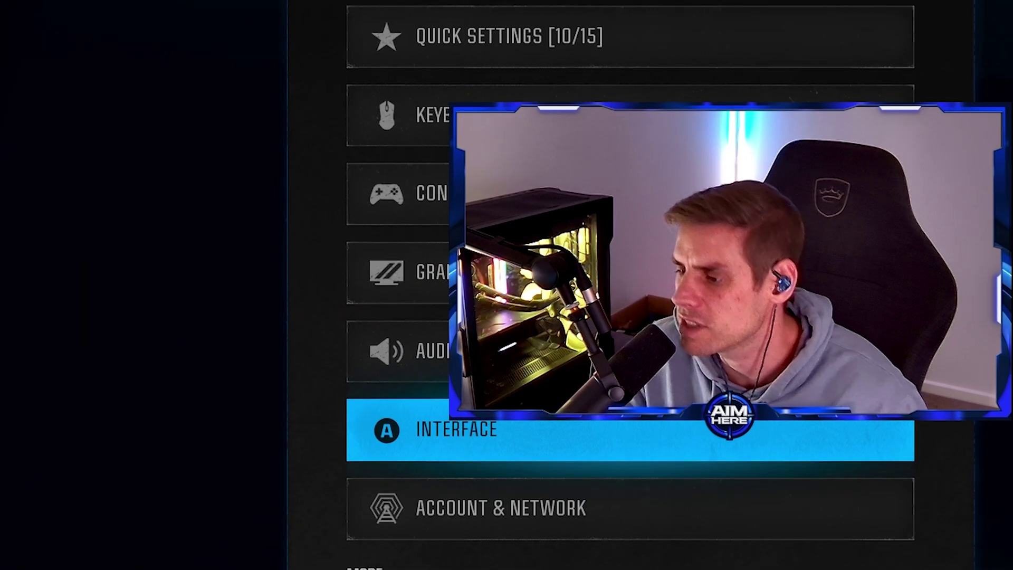
pyautogui.press('Down')
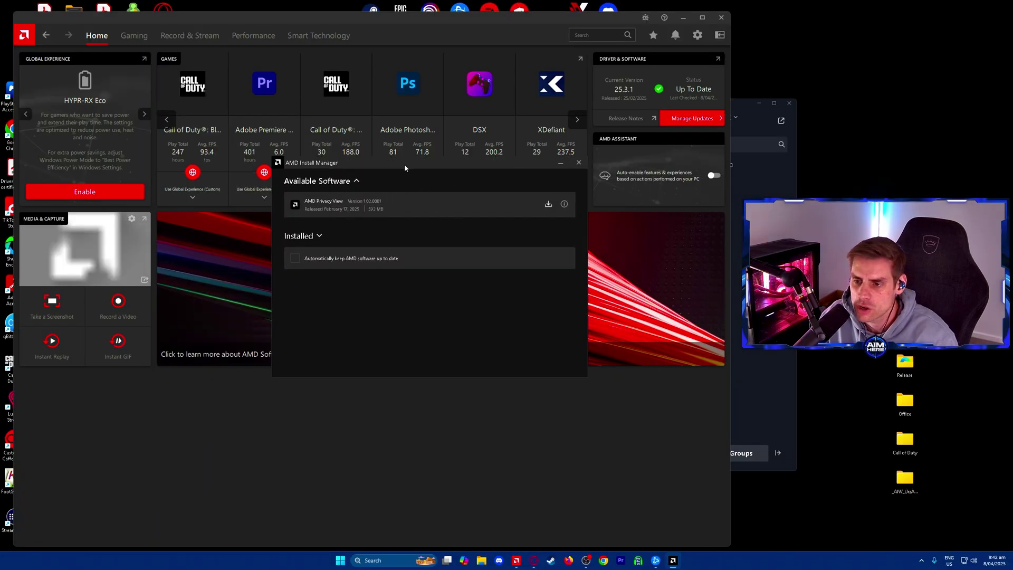
# Step: In AMD Software, check the available and installed packages in AMD Install Manager, and close it
pyautogui.moveTo(404, 167); pyautogui.dragTo(271, 108)
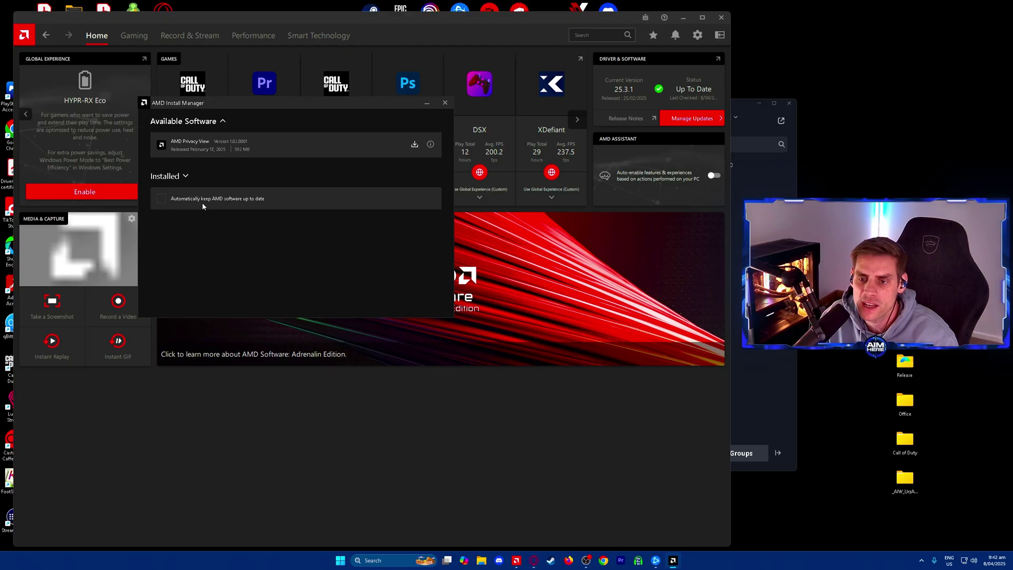
pyautogui.click(185, 176)
pyautogui.click(185, 176)
pyautogui.click(185, 176)
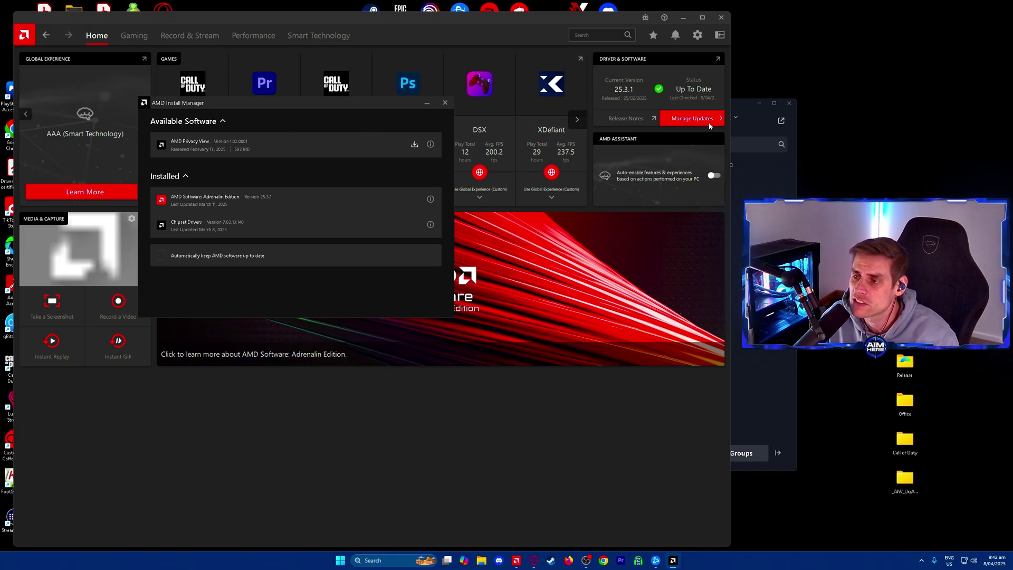
pyautogui.moveTo(298, 108); pyautogui.dragTo(282, 102)
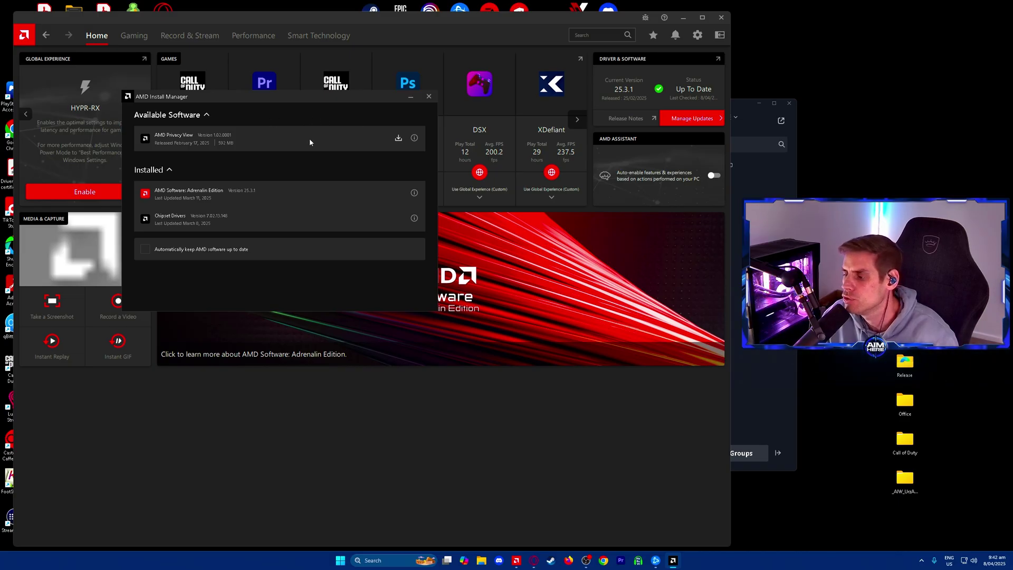
pyautogui.click(429, 96)
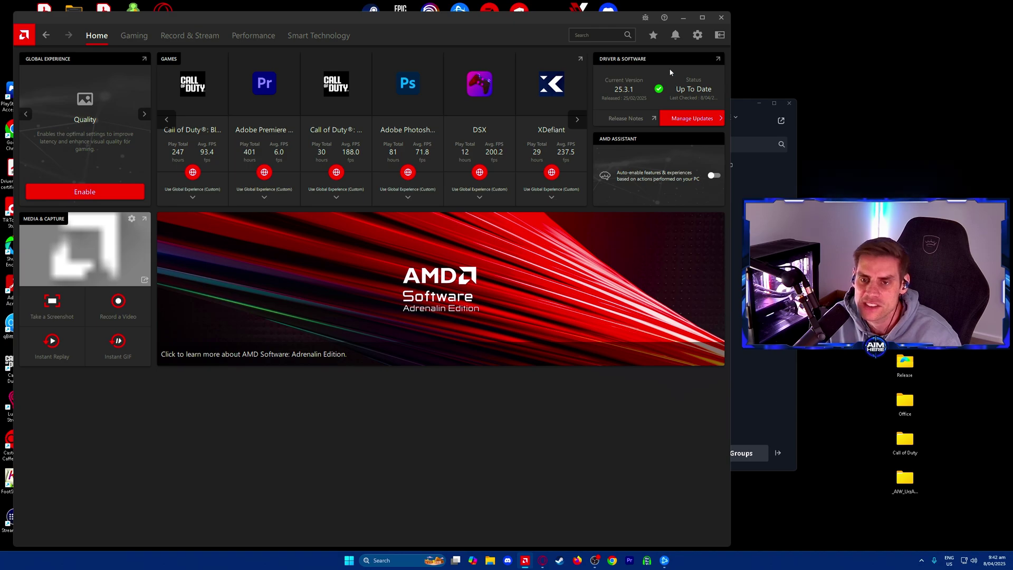
# Step: View the Call of Duty: Black Ops 6 | Warzone 2.0 game profile, and return to the games library
pyautogui.click(134, 35)
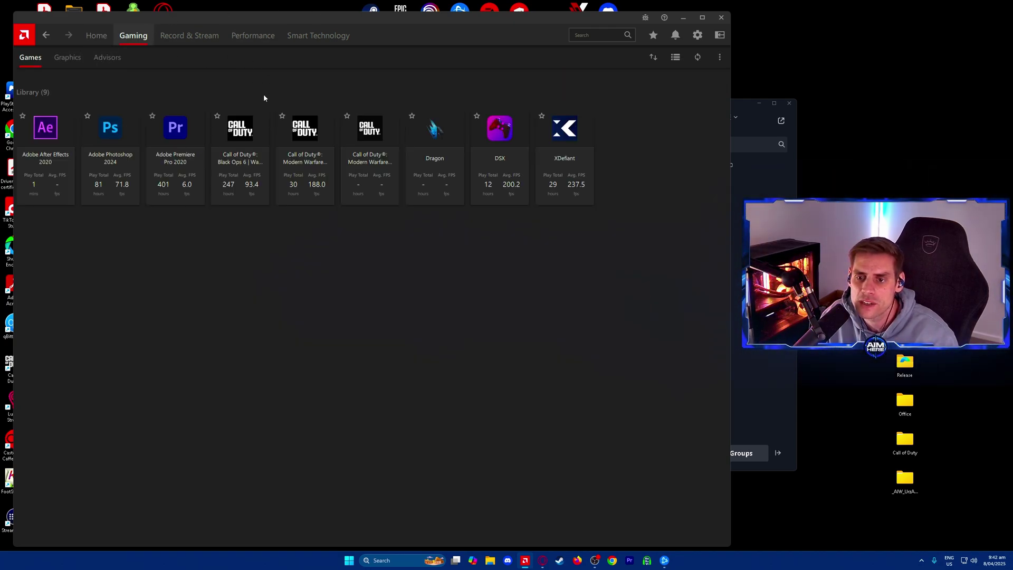
pyautogui.click(245, 168)
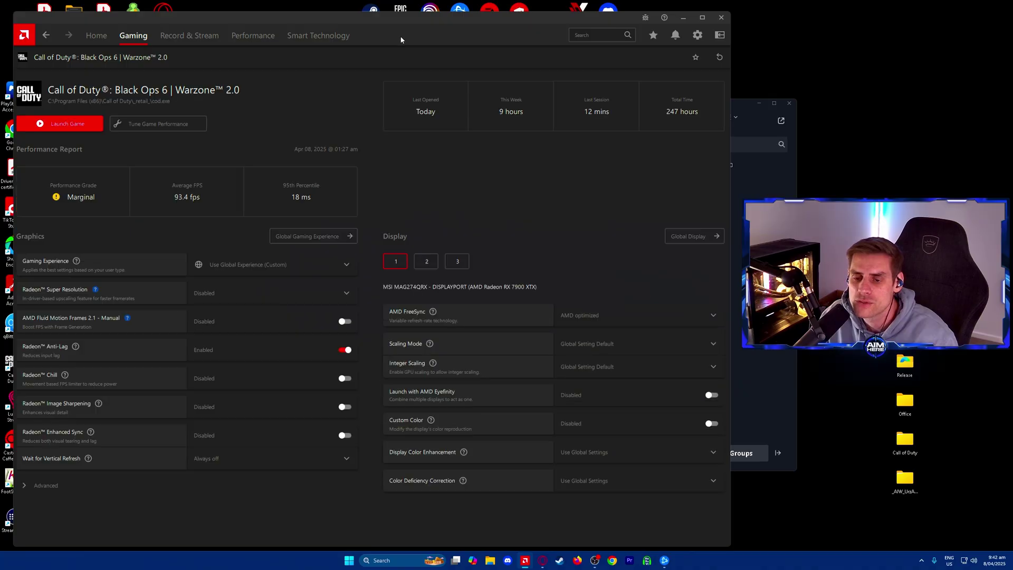
pyautogui.click(46, 35)
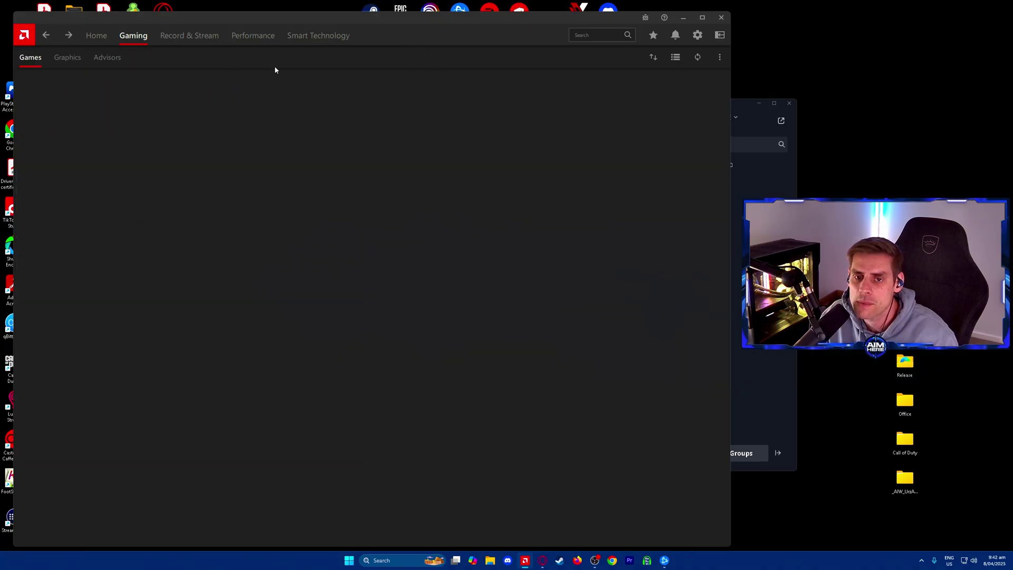
# Step: Look through the application picker for adding a game to the library, and close it without choosing one
pyautogui.click(719, 57)
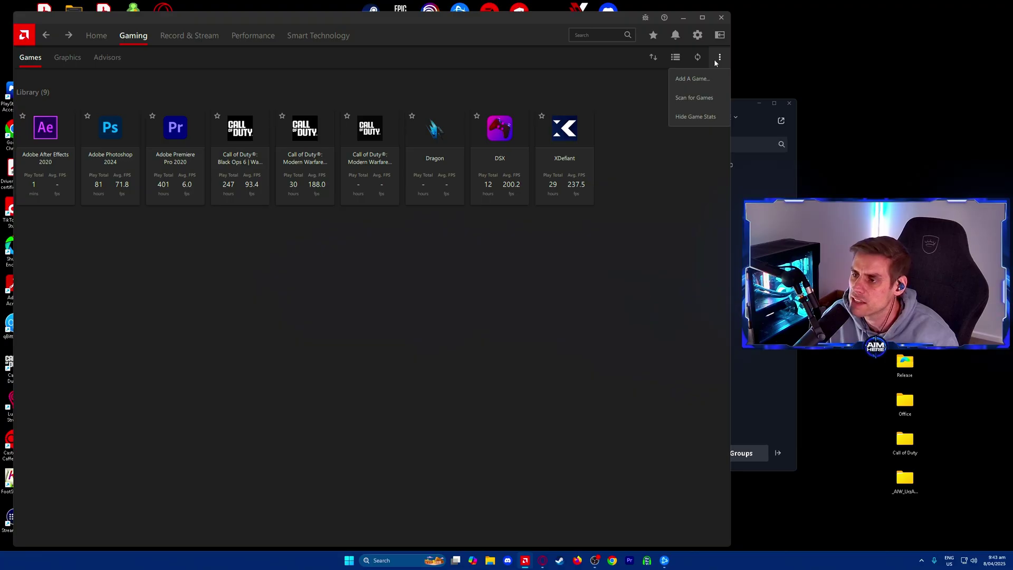
pyautogui.click(693, 79)
pyautogui.scroll(-3, 280, 132)
pyautogui.scroll(3, 279, 132)
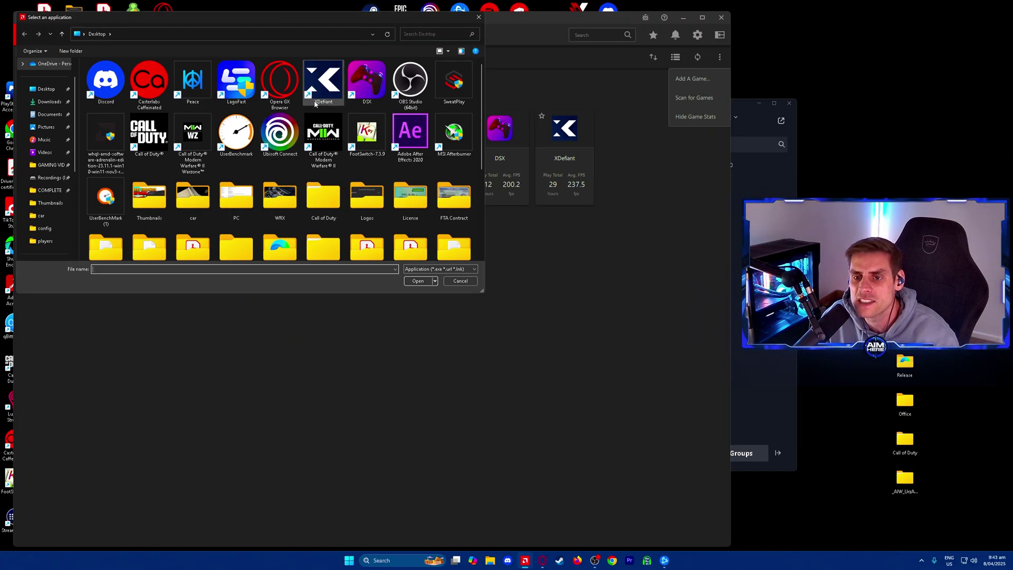
pyautogui.click(478, 17)
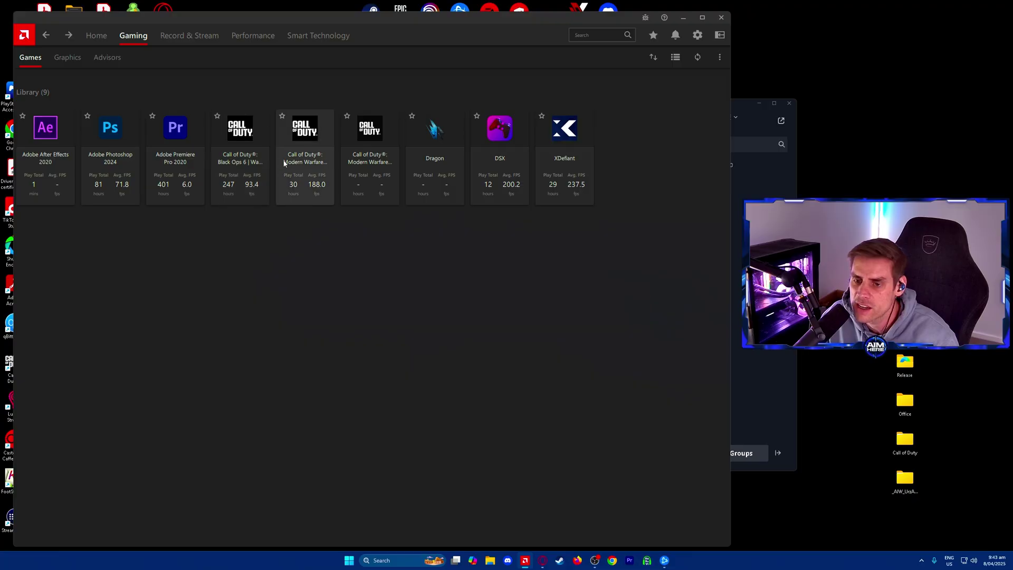
# Step: Open the Call of Duty: Modern Warfare II game profile and review its graphics and display settings
pyautogui.click(329, 174)
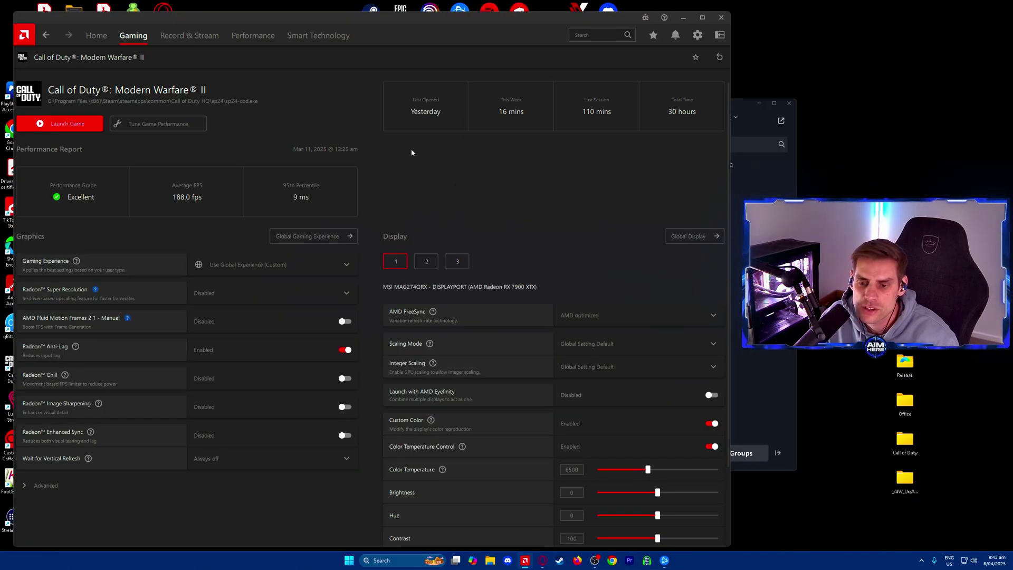
pyautogui.scroll(-2, 435, 169)
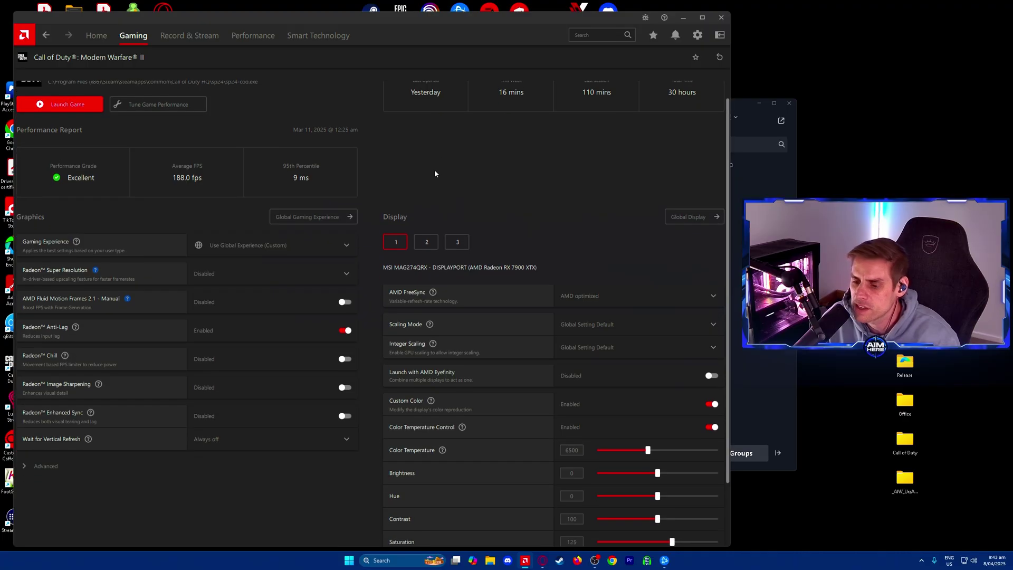
pyautogui.scroll(2, 440, 141)
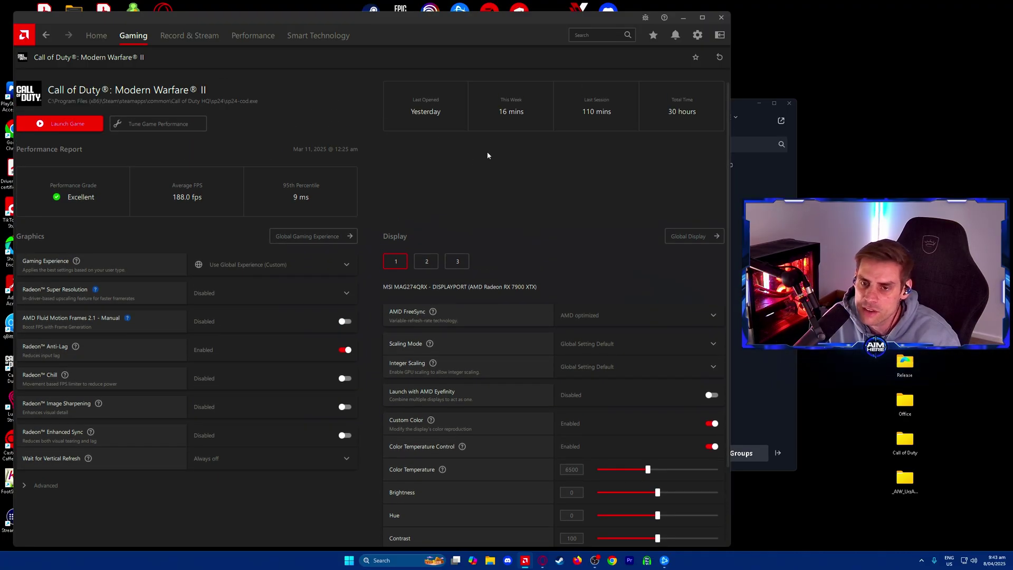
pyautogui.scroll(-2, 475, 132)
pyautogui.scroll(1, 550, 194)
pyautogui.scroll(-1, 616, 122)
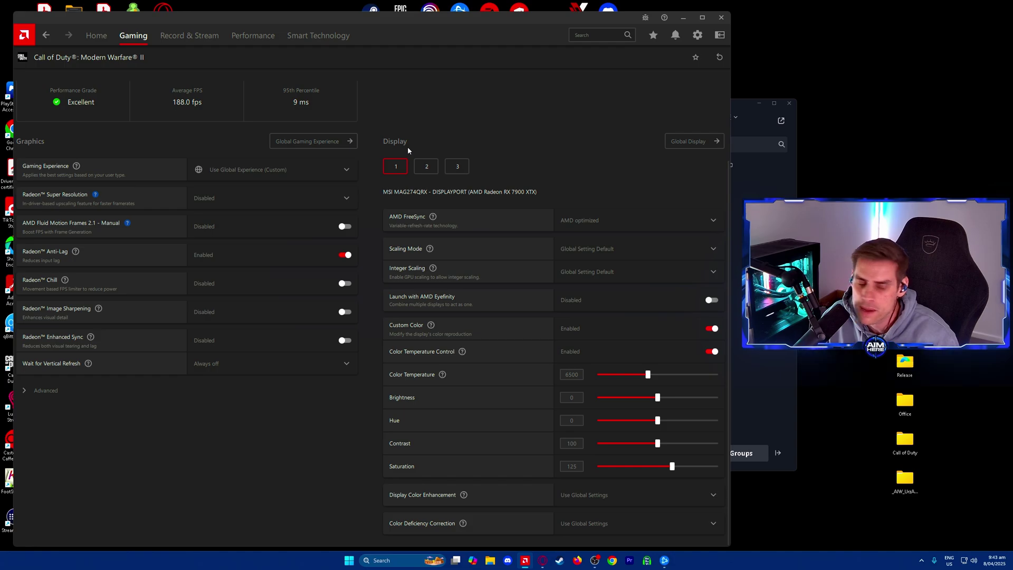
# Step: Set AMD FreeSync to Off for display 1 in the Modern Warfare II game profile
pyautogui.moveTo(403, 170)
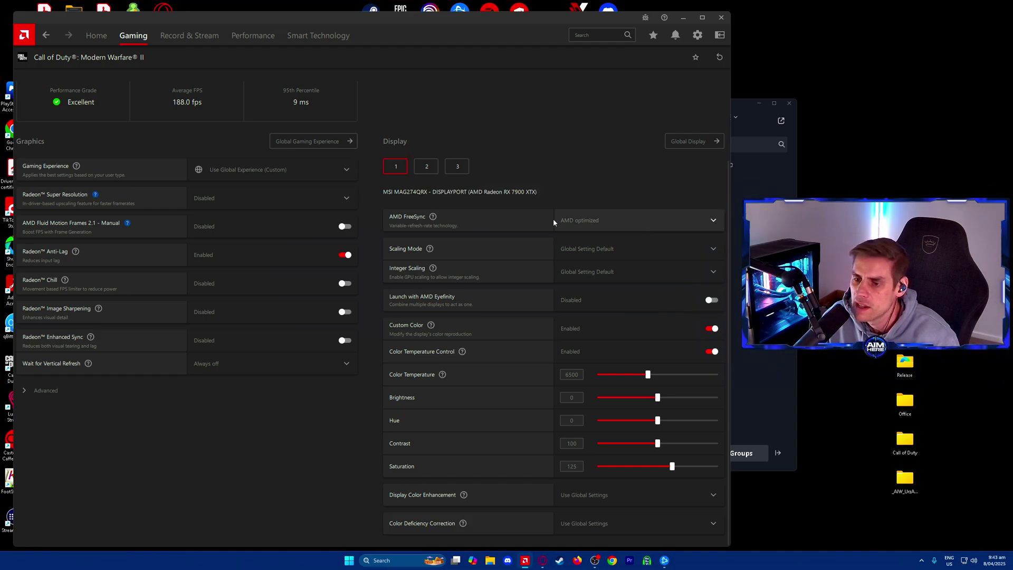
pyautogui.click(619, 225)
pyautogui.click(659, 164)
pyautogui.click(656, 222)
pyautogui.click(594, 164)
pyautogui.click(593, 219)
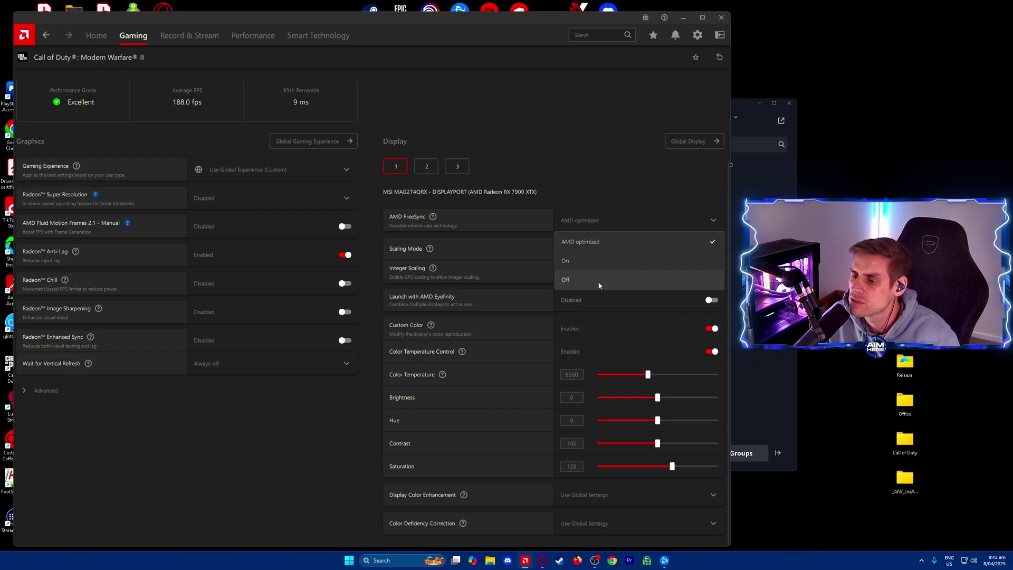
pyautogui.click(599, 280)
pyautogui.click(590, 215)
pyautogui.click(568, 191)
# Step: Review the scaling and advanced options of the game profile, and go to the global graphics settings
pyautogui.moveTo(430, 248)
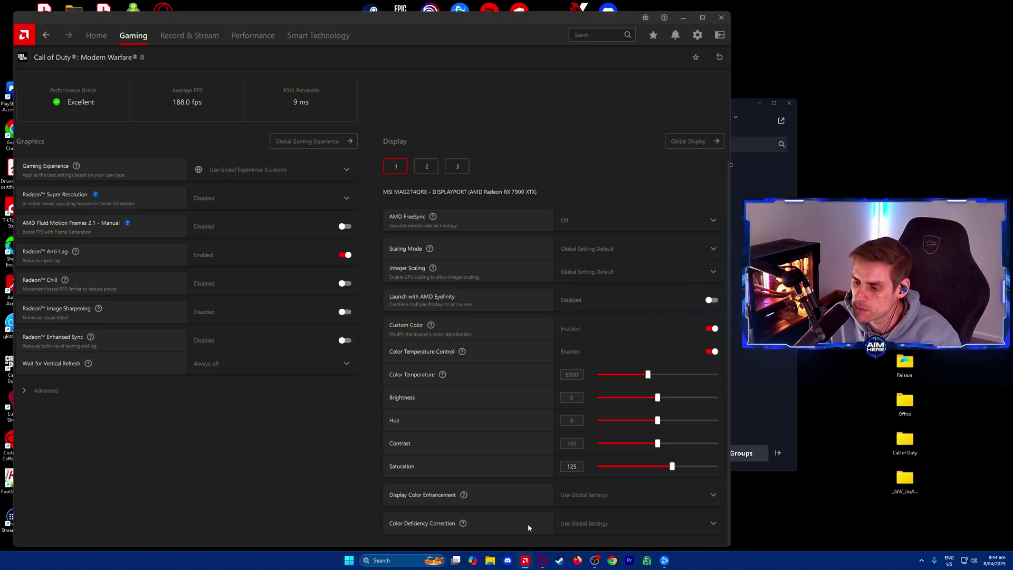
pyautogui.scroll(3, 411, 129)
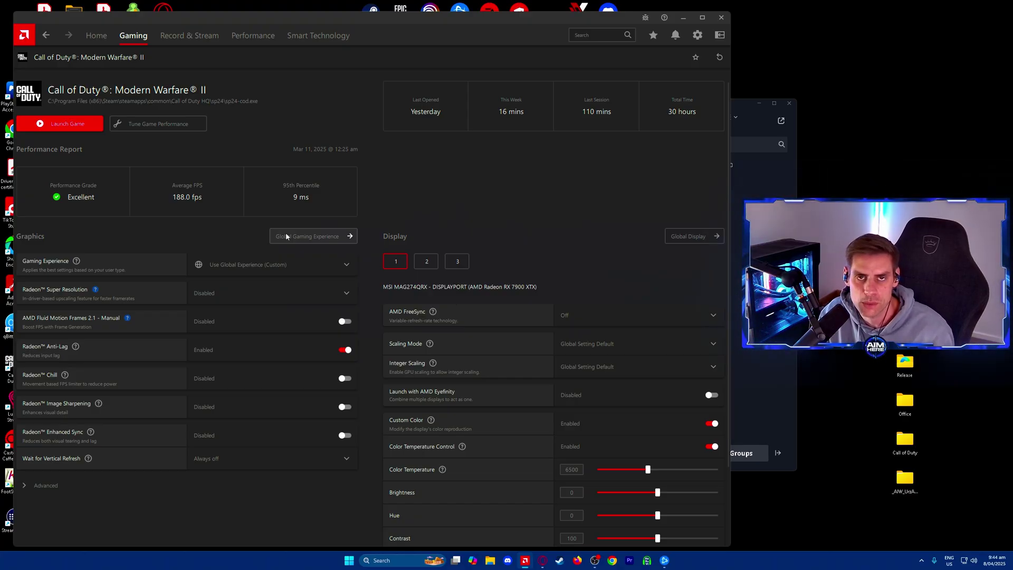
pyautogui.click(46, 486)
pyautogui.scroll(-2, 209, 237)
pyautogui.scroll(-2, 216, 268)
pyautogui.scroll(1, 228, 330)
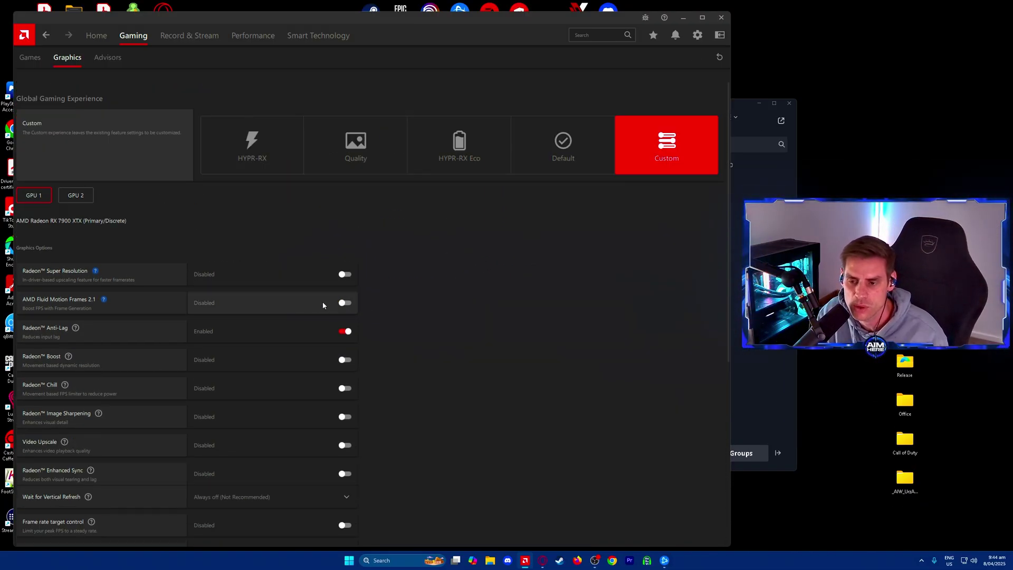
# Step: Review the global Radeon Anti-Lag explanation and the Wait for Vertical Refresh choices, leaving the selection as is
pyautogui.scroll(-3, 462, 320)
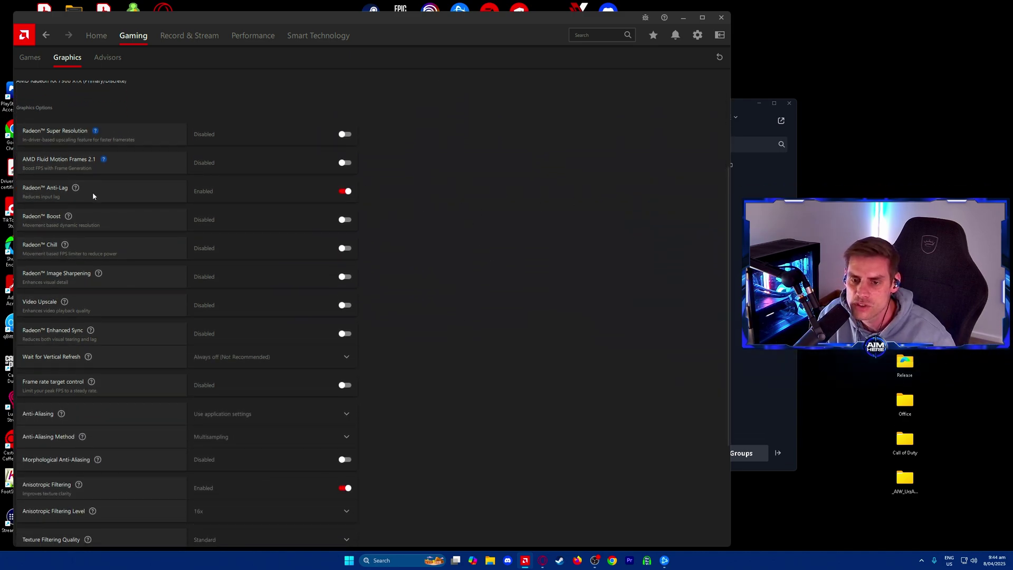
pyautogui.moveTo(75, 189)
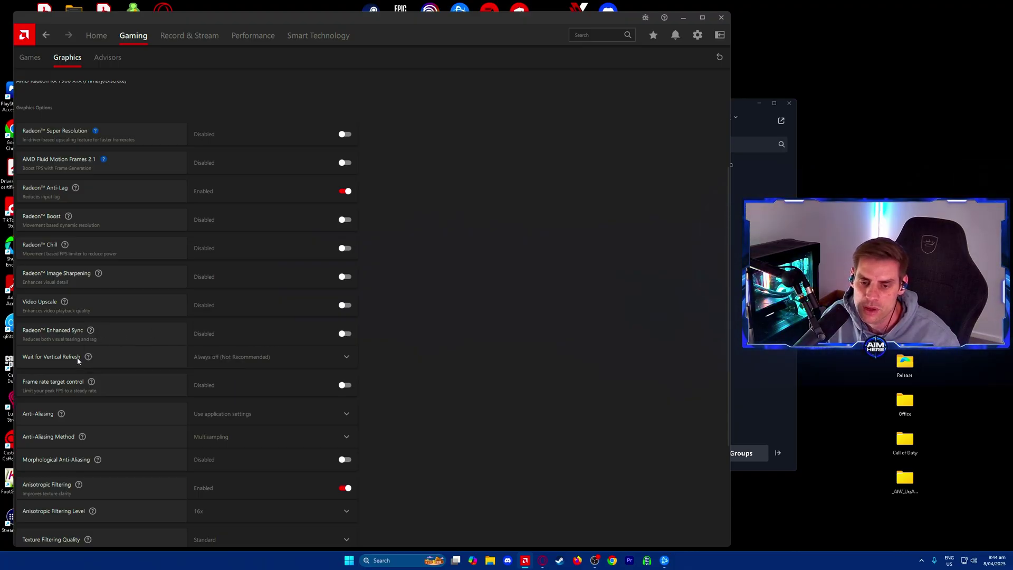
pyautogui.click(216, 357)
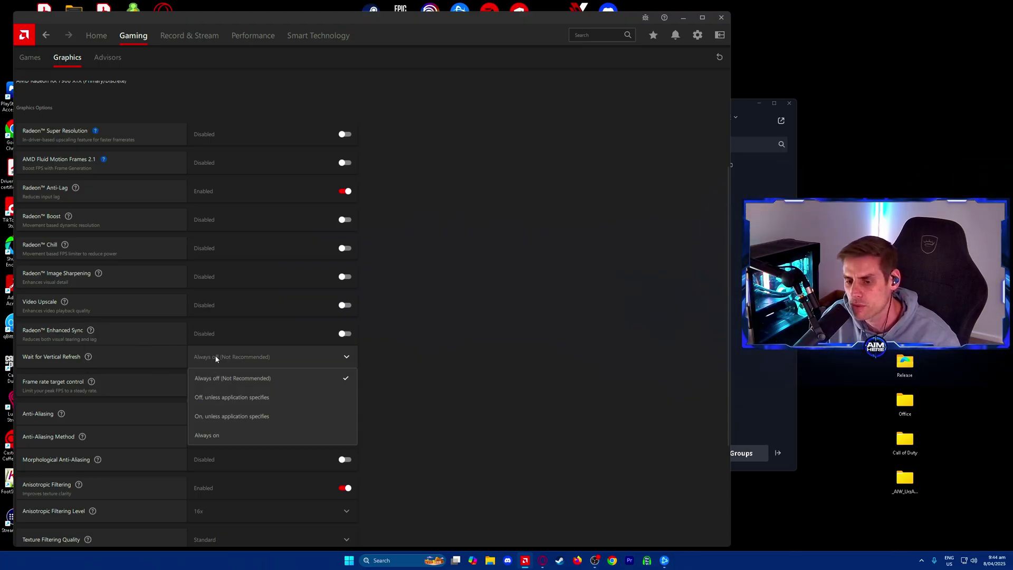
pyautogui.click(485, 360)
pyautogui.scroll(-5, 462, 382)
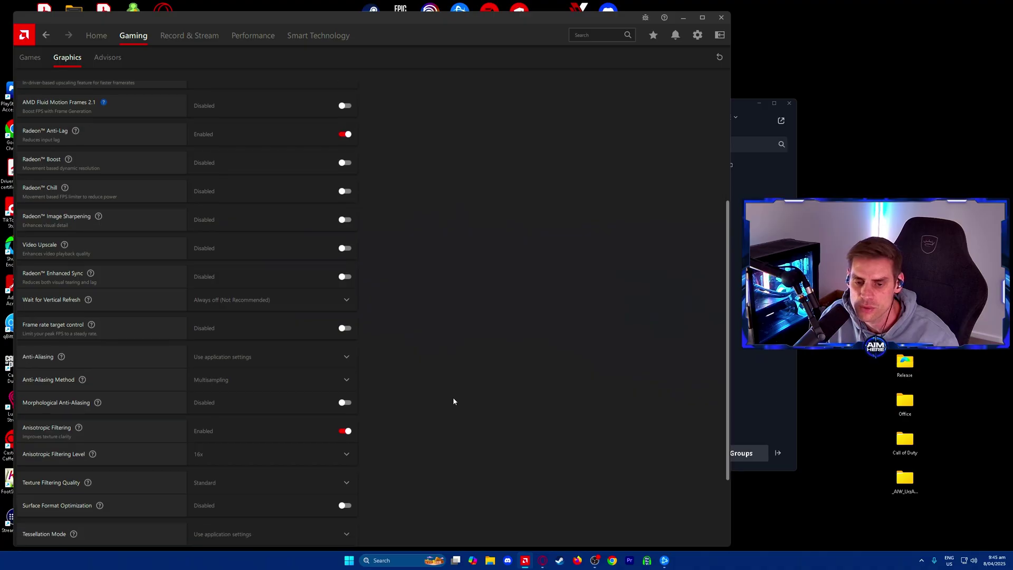
# Step: Review the choices for Anti-Aliasing and Anisotropic Filtering Level, and read the explanations of the anisotropic filtering options
pyautogui.scroll(-1, 515, 364)
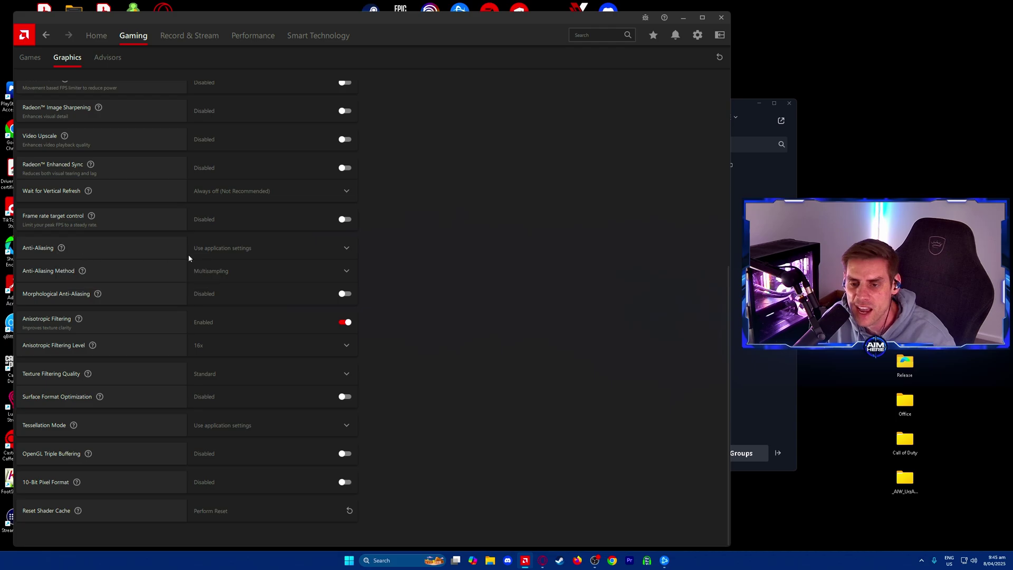
pyautogui.click(248, 249)
pyautogui.click(468, 262)
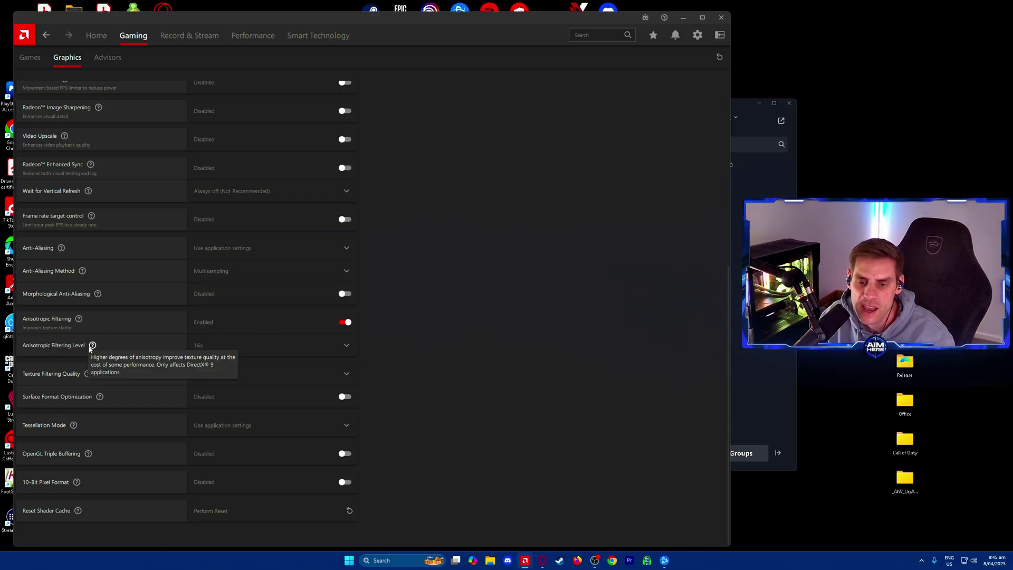
pyautogui.click(245, 353)
pyautogui.click(474, 357)
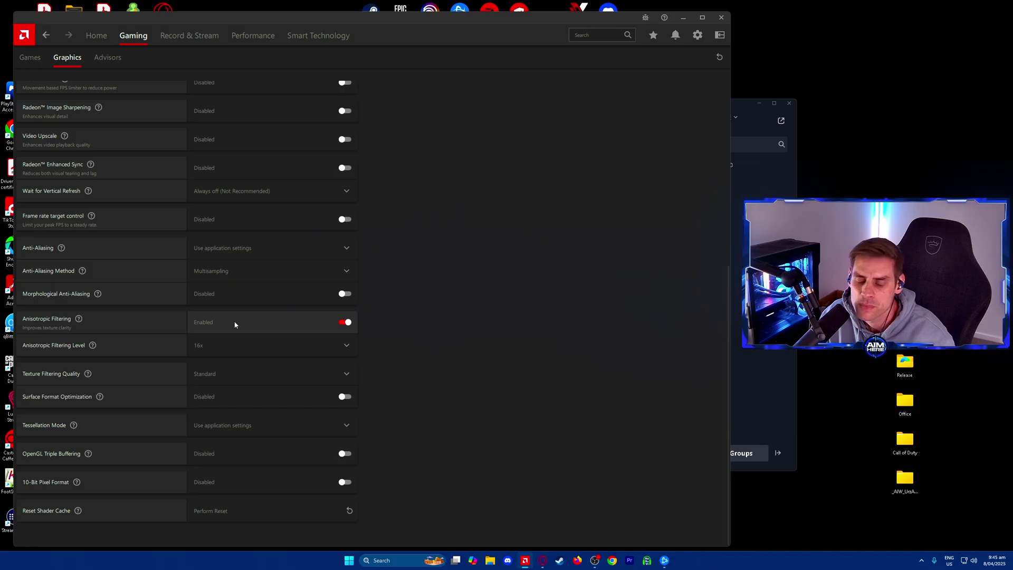
pyautogui.moveTo(76, 322)
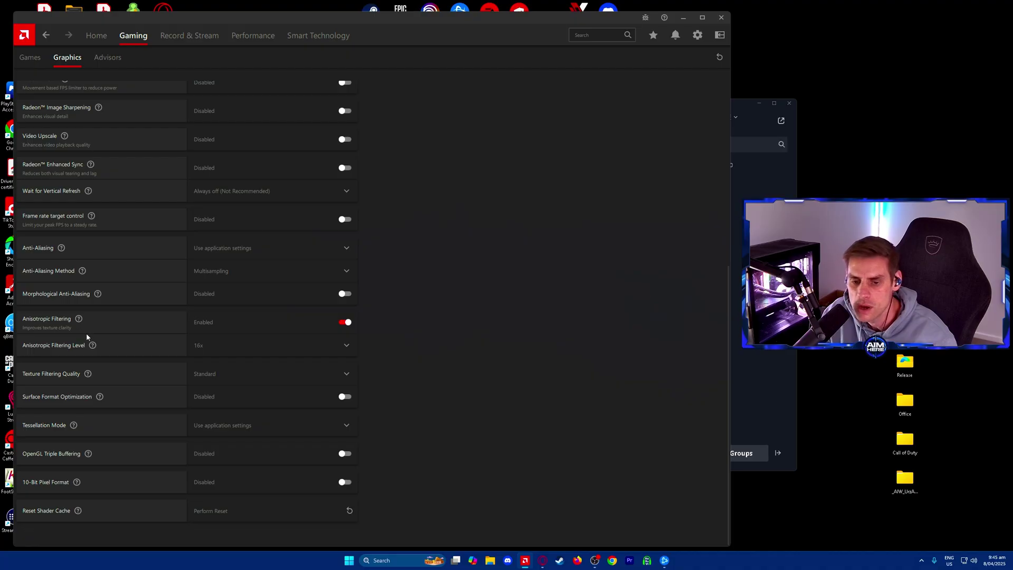
pyautogui.moveTo(93, 346)
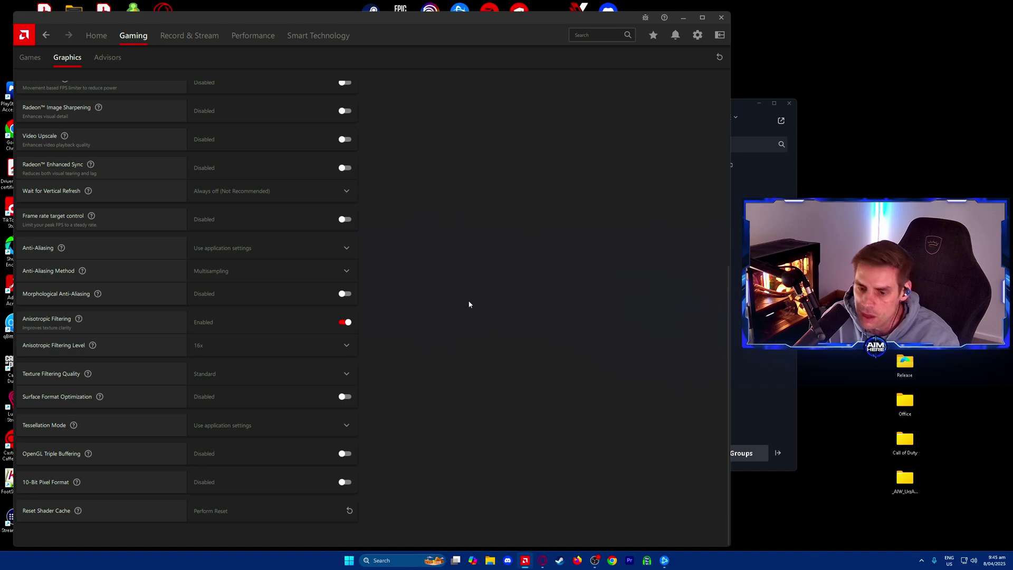
pyautogui.click(318, 348)
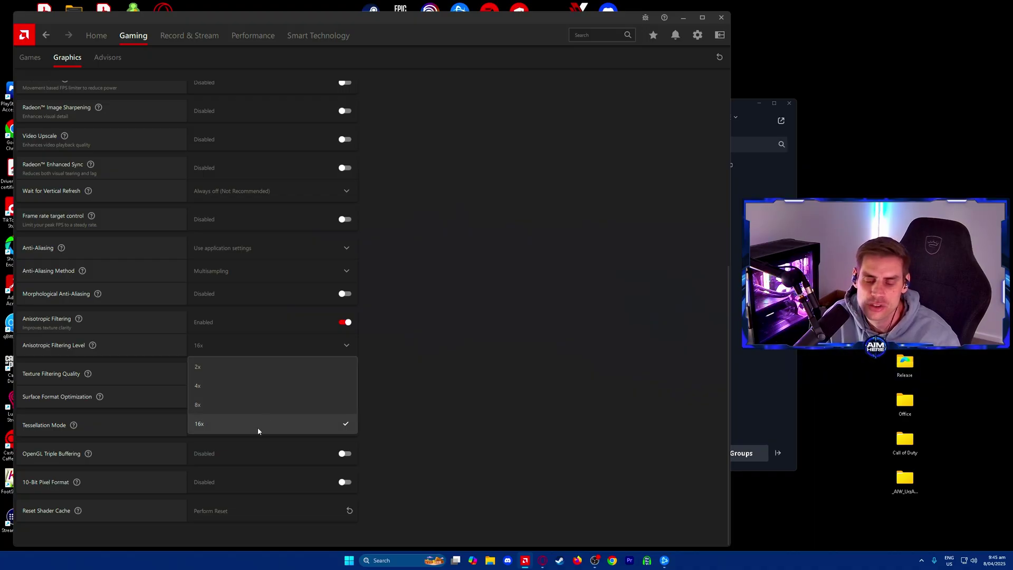
pyautogui.click(455, 400)
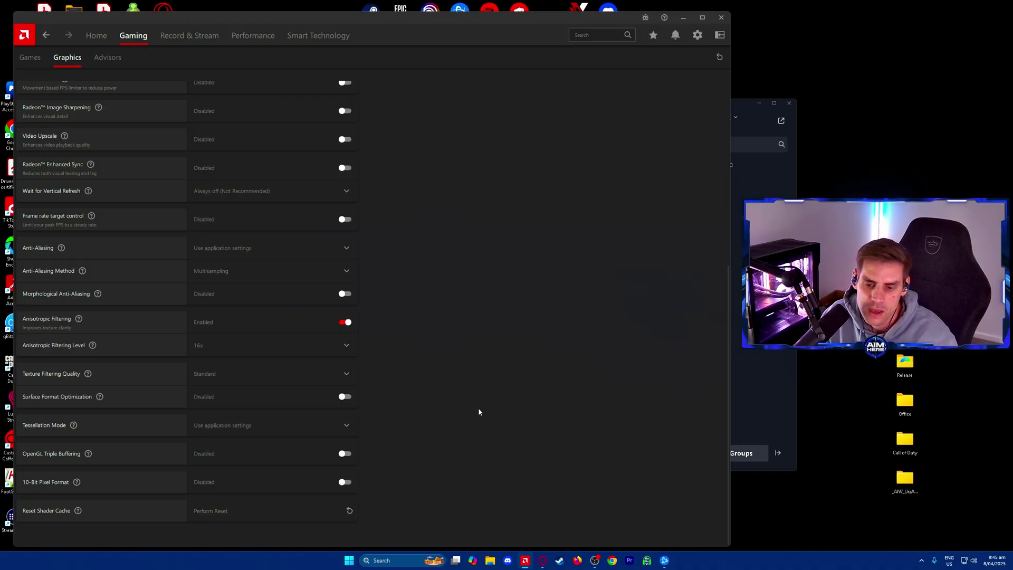
# Step: Check the Texture Filtering Quality and Tessellation Mode choices, and return to the start of the global graphics settings
pyautogui.click(227, 374)
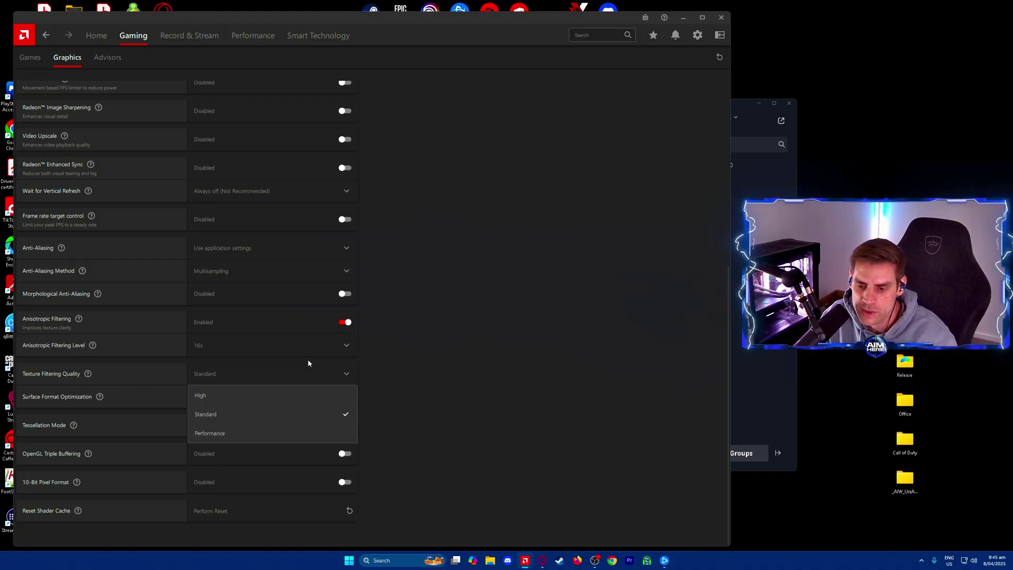
pyautogui.click(504, 404)
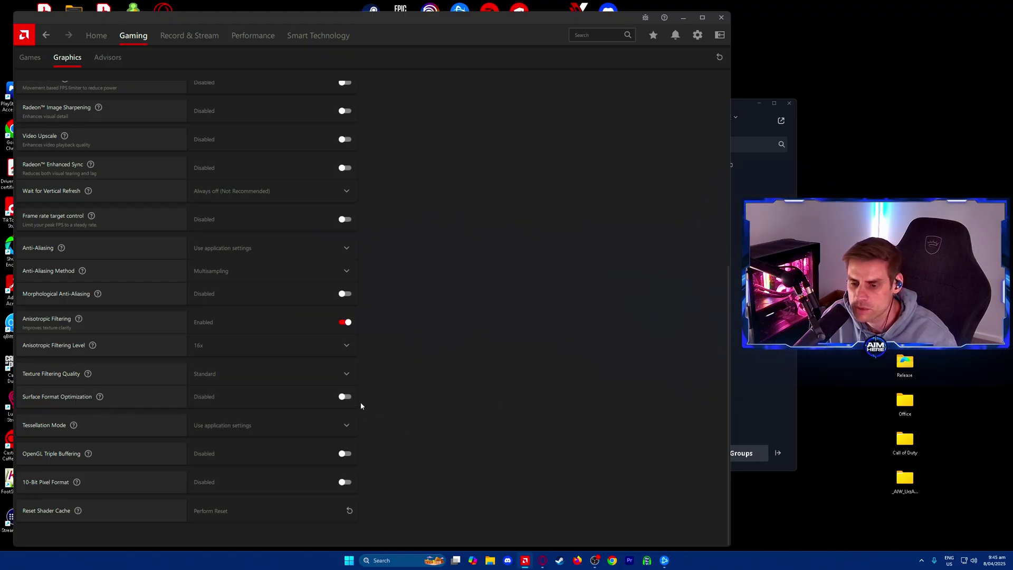
pyautogui.click(280, 426)
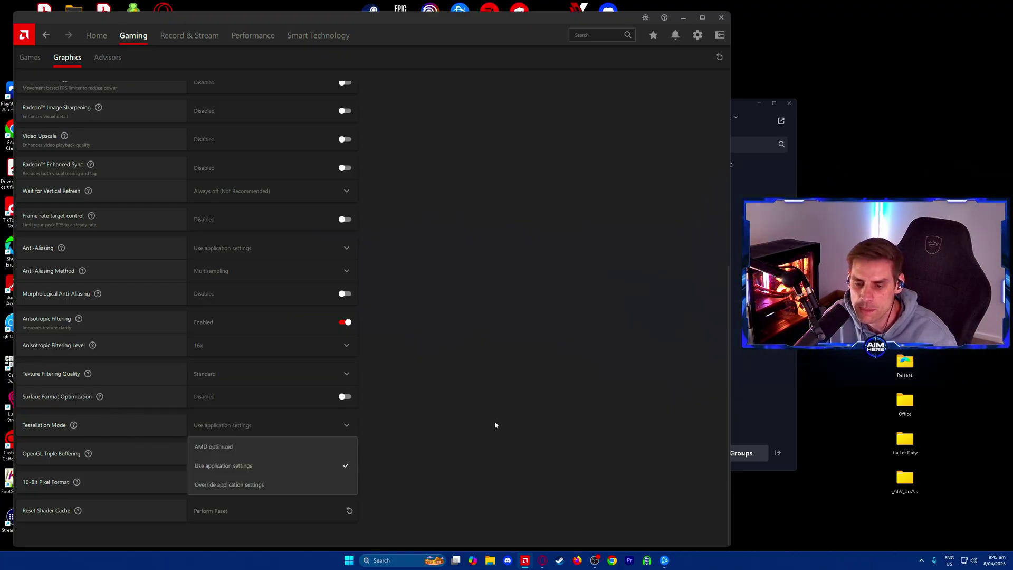
pyautogui.click(516, 413)
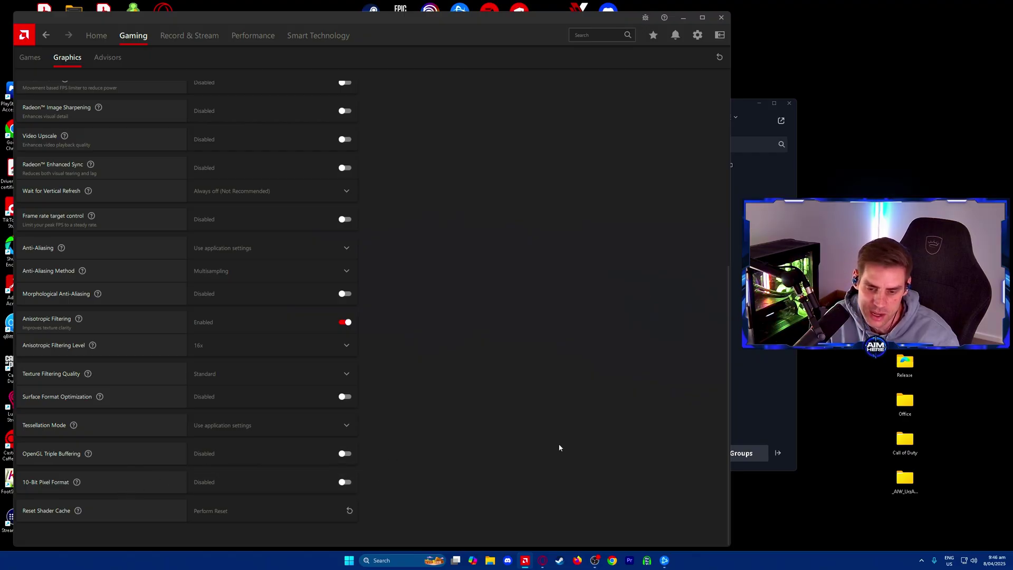
pyautogui.scroll(6, 486, 428)
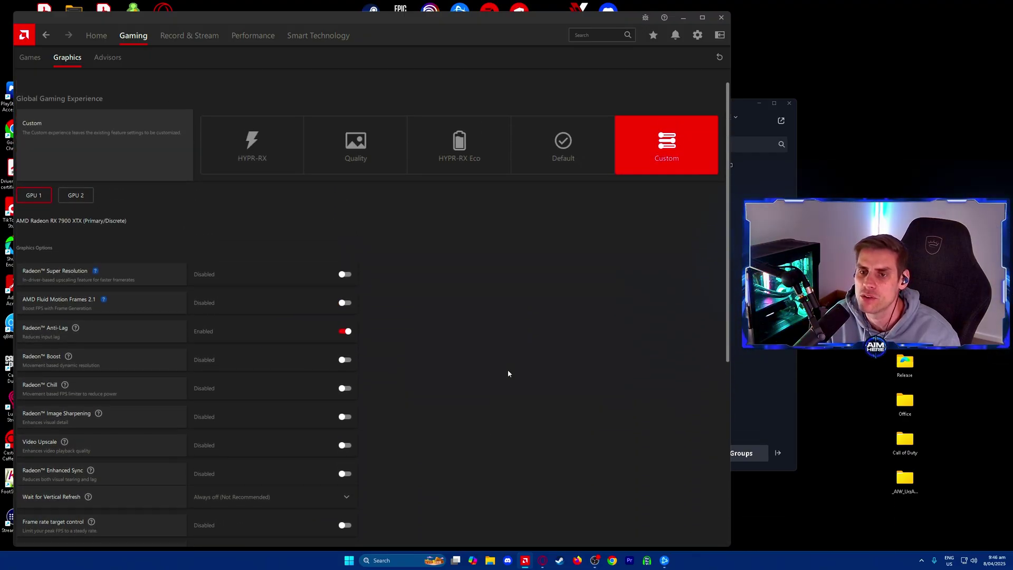
# Step: Review the GPU tuning page under Performance, and read the explanation of AMD SmartAccess Memory
pyautogui.click(253, 35)
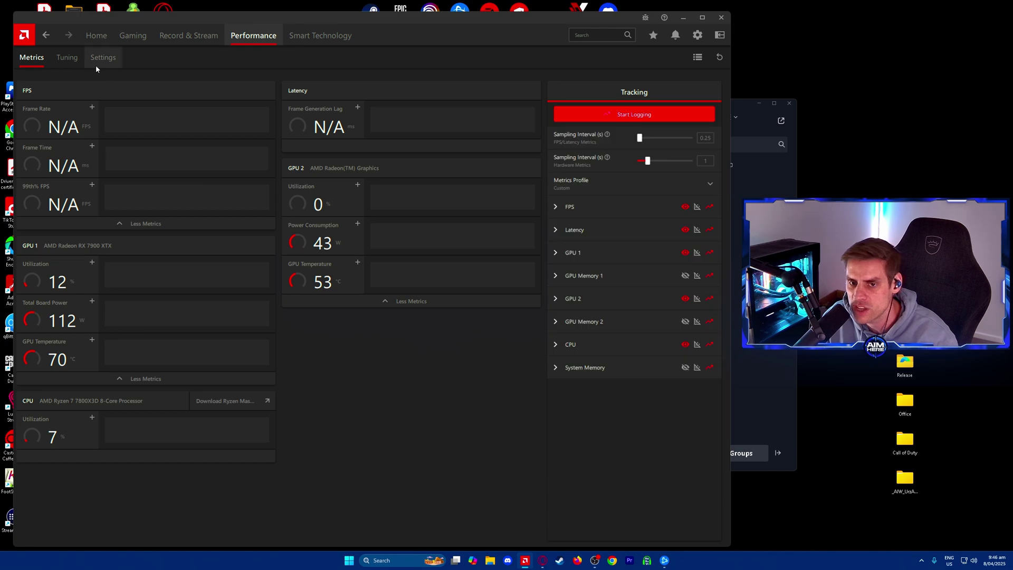
pyautogui.click(66, 57)
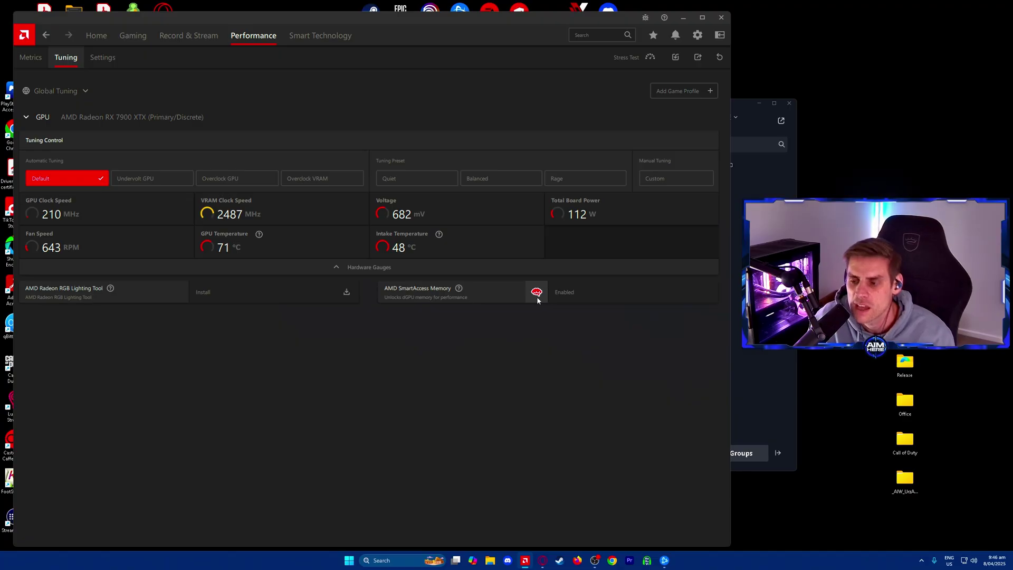
pyautogui.moveTo(536, 294)
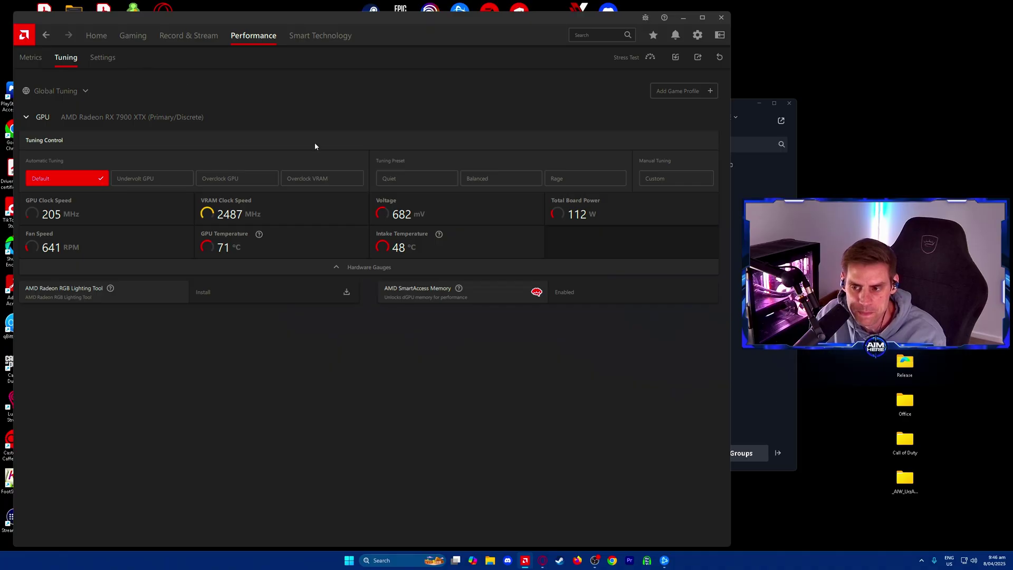
pyautogui.moveTo(459, 288)
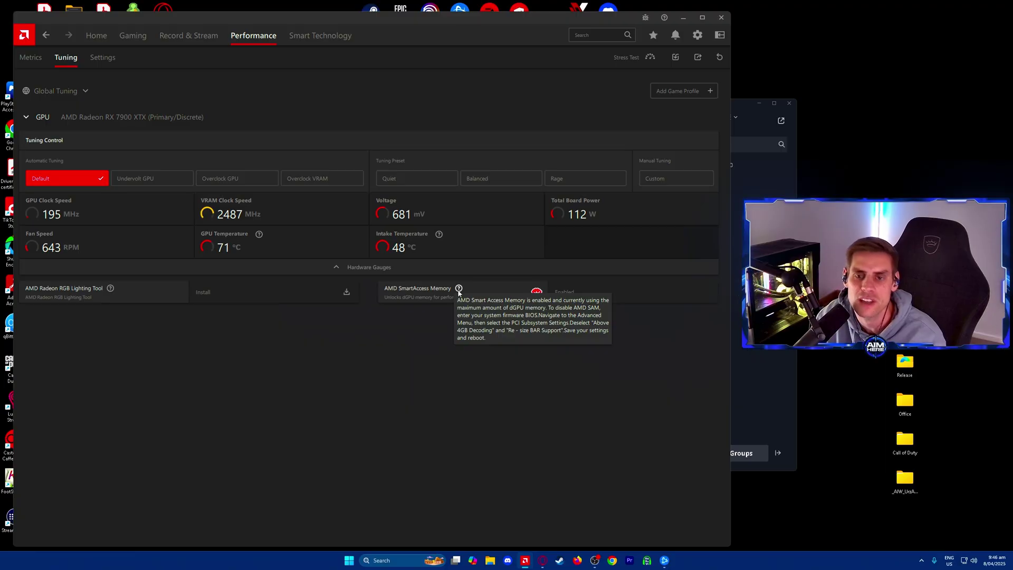
pyautogui.click(106, 58)
pyautogui.click(66, 57)
# Step: Look over the Smart Technology, Performance metrics and Record & Stream pages, and return to the Home page
pyautogui.click(342, 39)
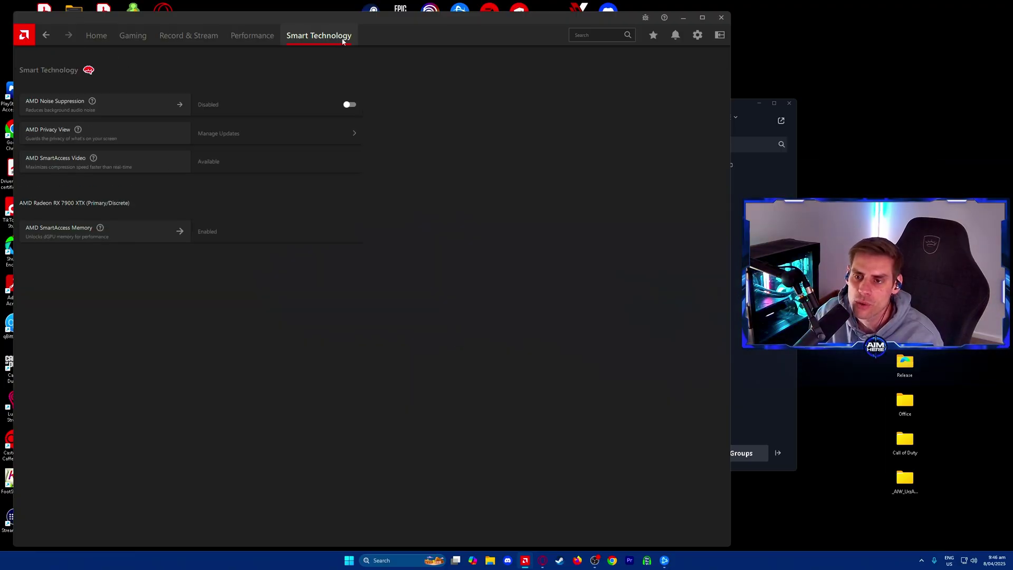
pyautogui.click(243, 35)
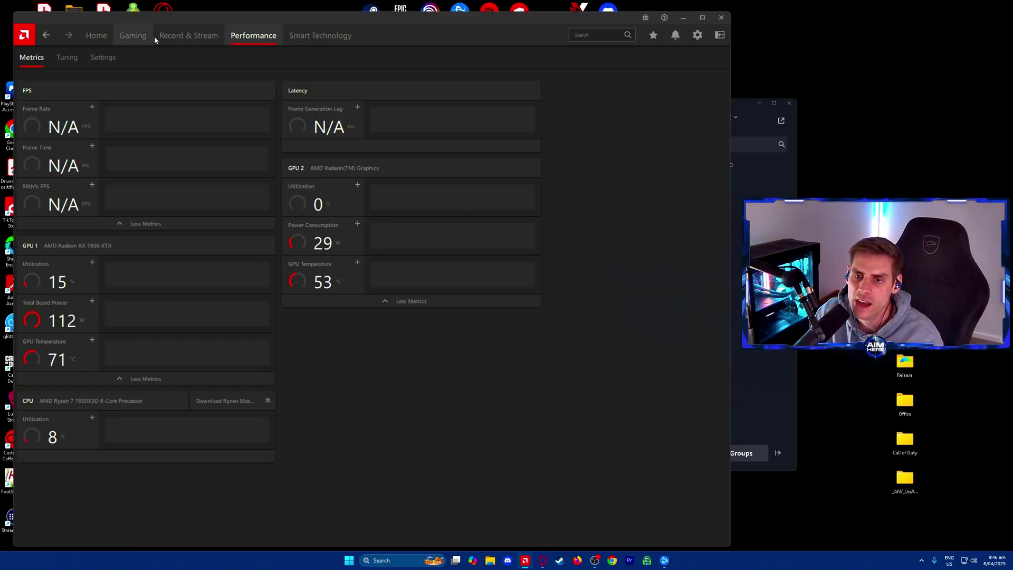
pyautogui.click(205, 38)
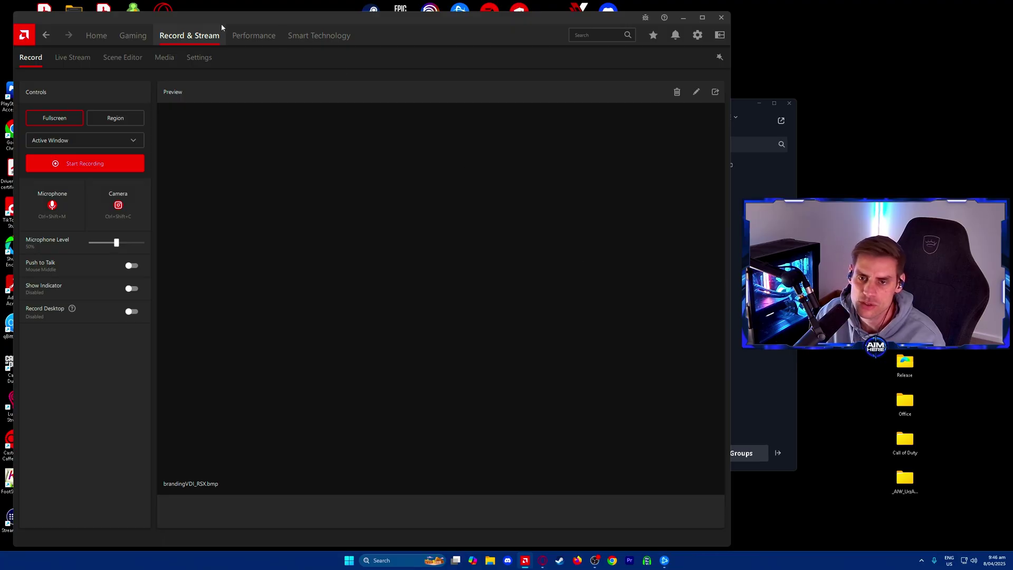
pyautogui.click(97, 34)
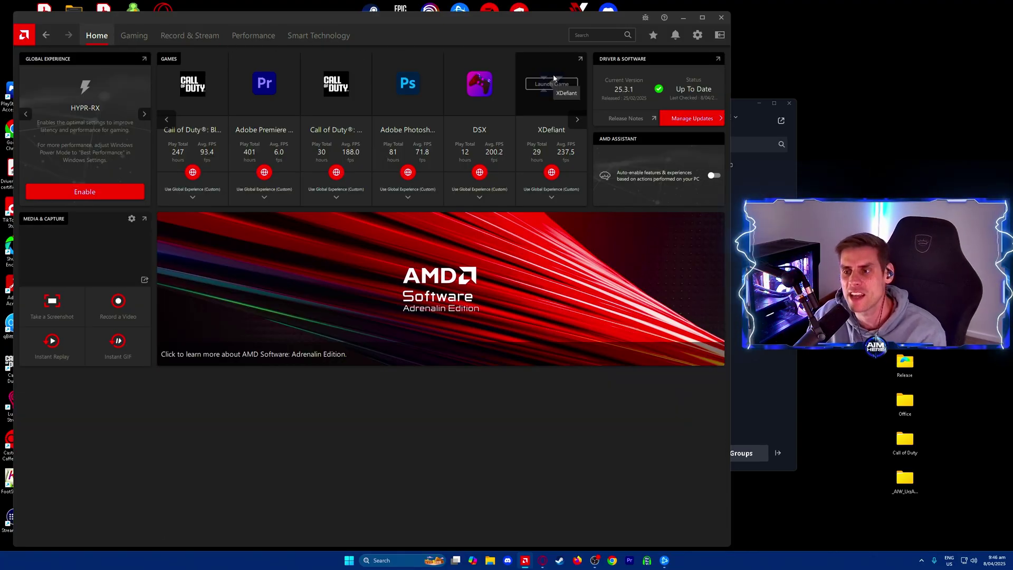